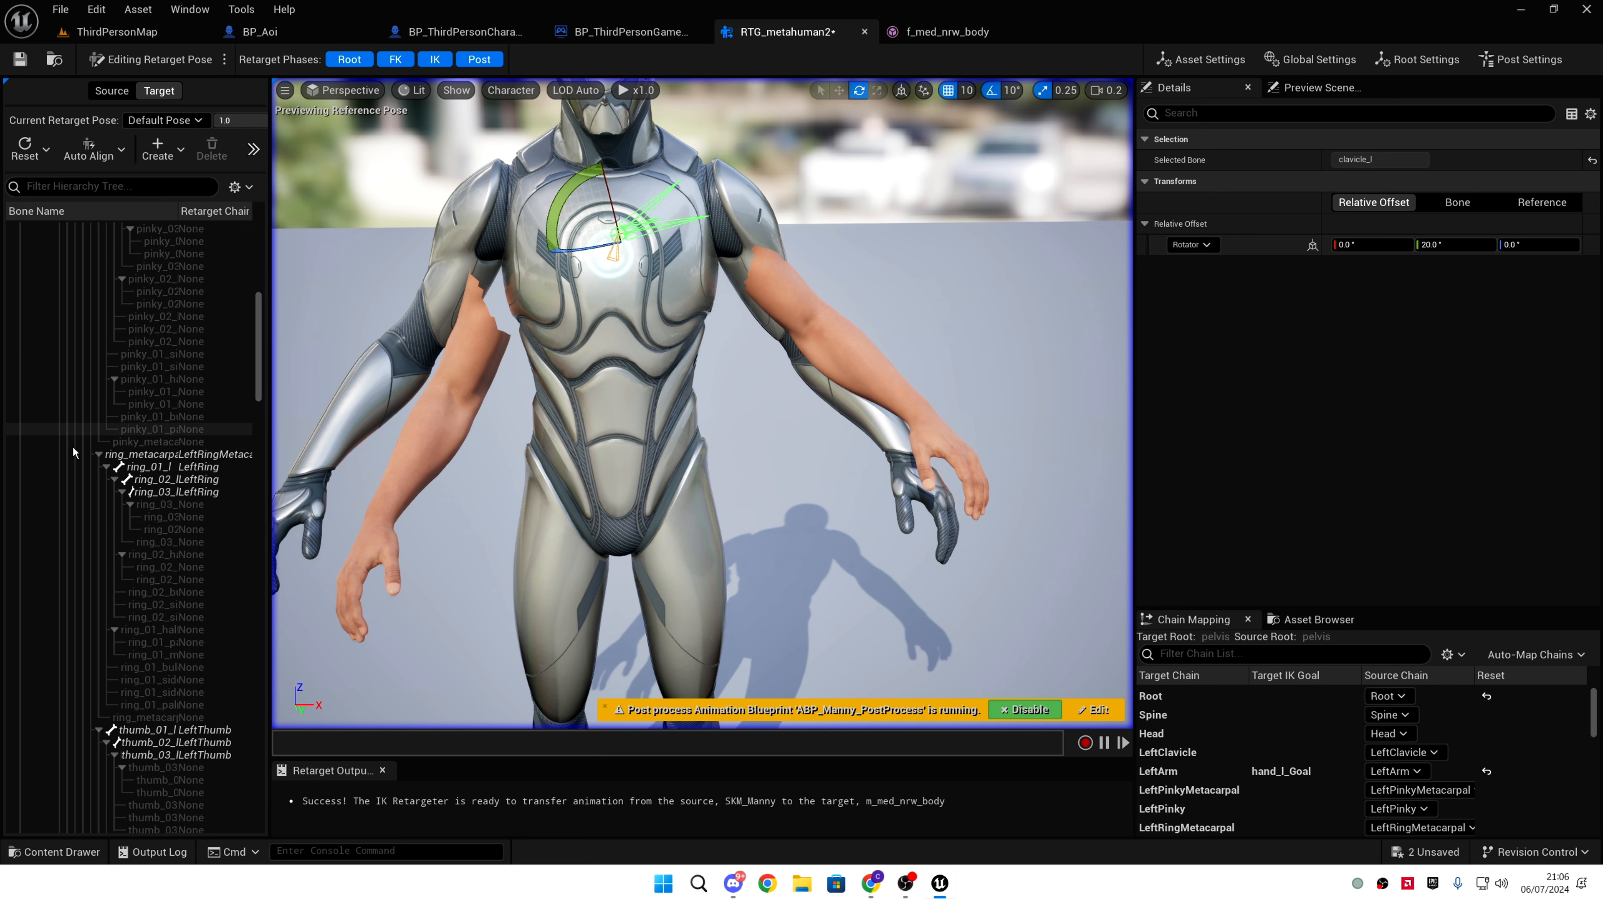
# - Find the clavicle_r bone in the target hierarchy and rotate it to a relative offset of 10°, 20°, 0°
pyautogui.scroll(-5, 98, 415)
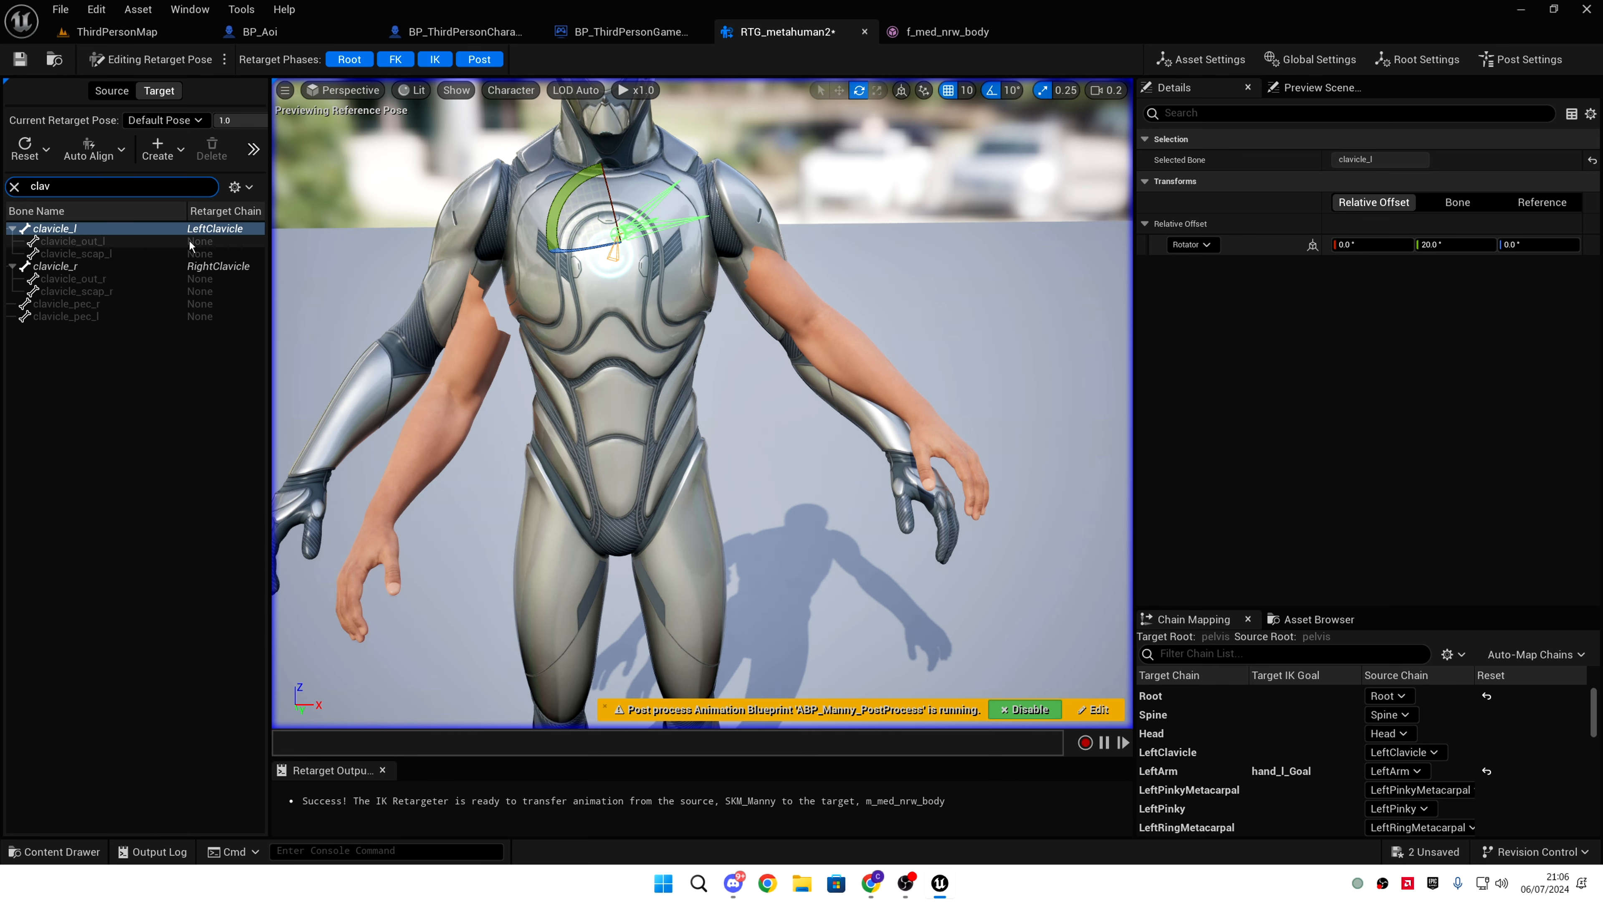
pyautogui.click(106, 268)
pyautogui.moveTo(643, 183); pyautogui.dragTo(668, 209)
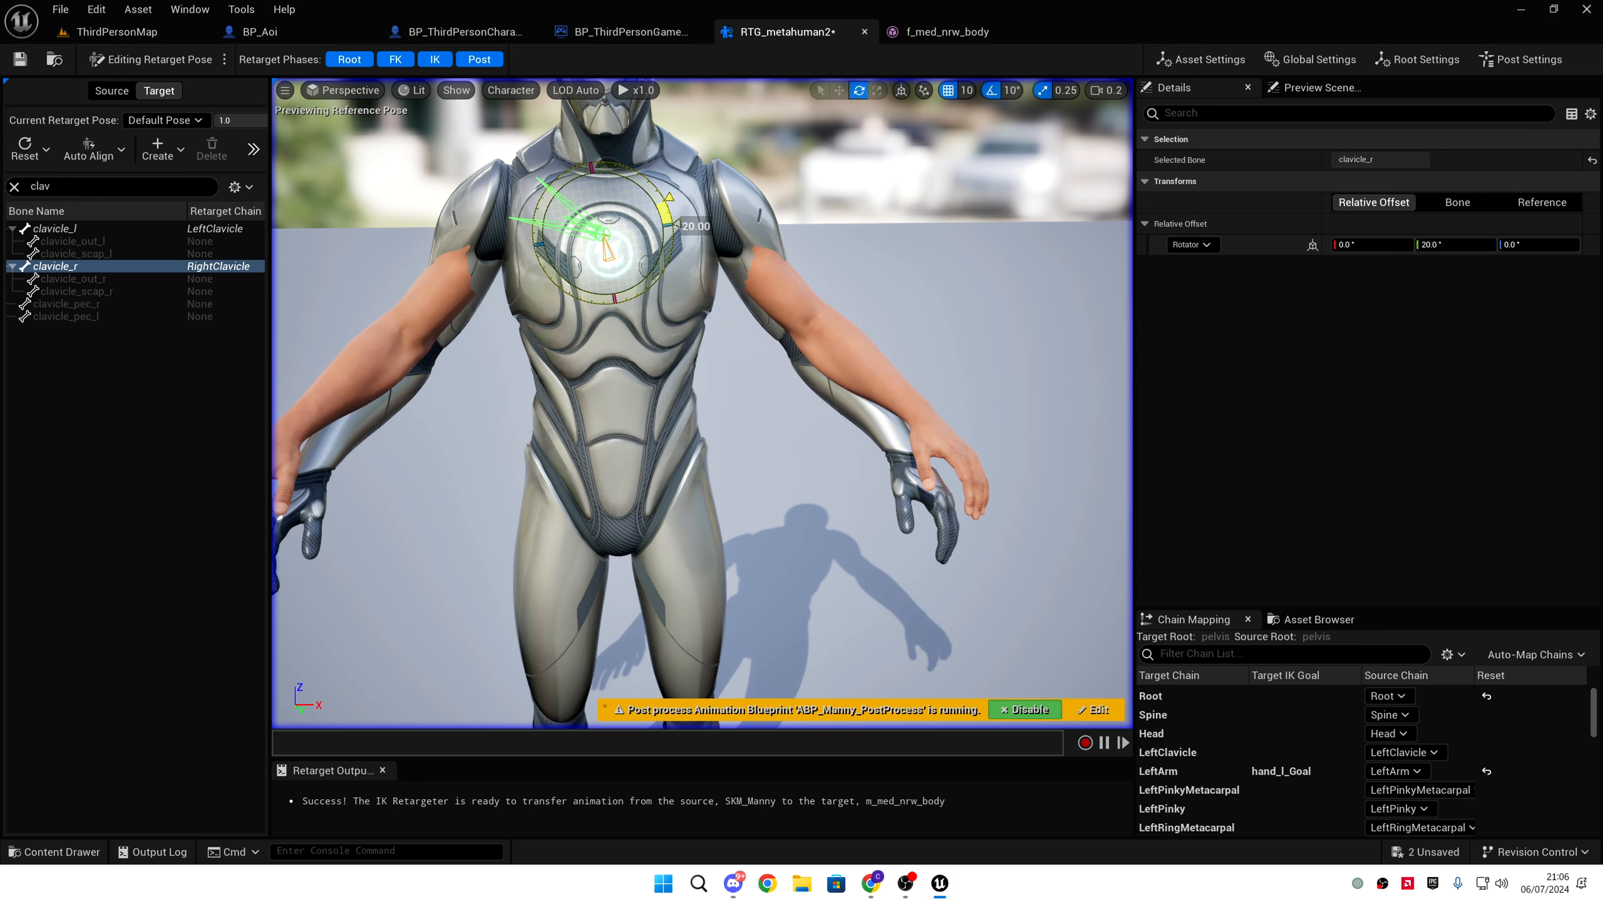
pyautogui.moveTo(884, 442); pyautogui.dragTo(441, 430)
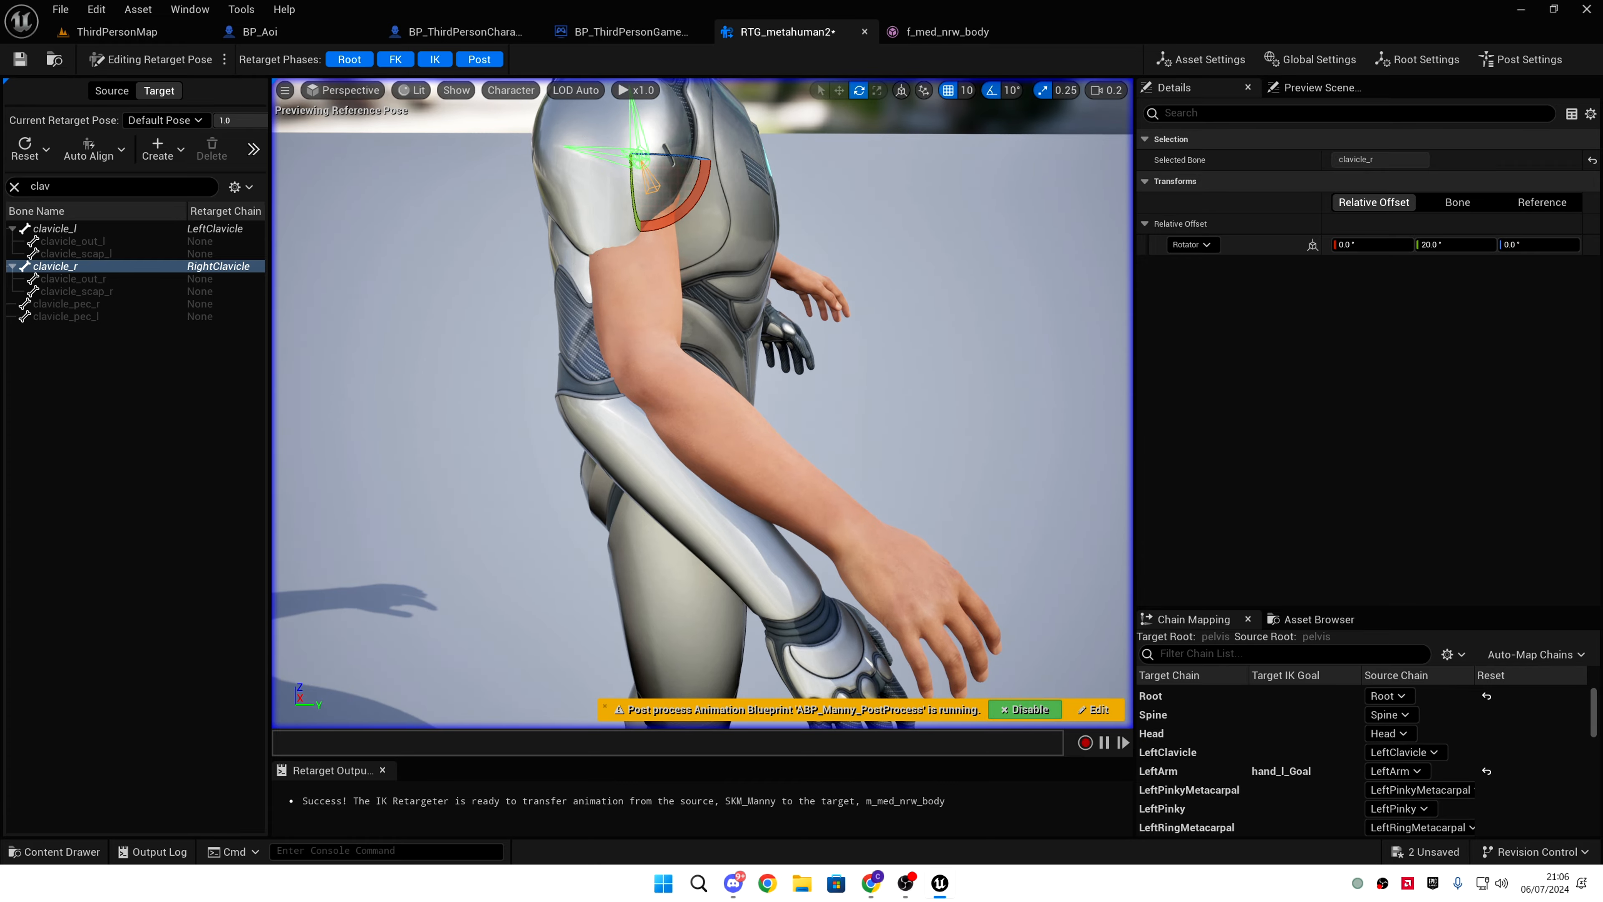
pyautogui.moveTo(680, 202); pyautogui.dragTo(647, 228)
pyautogui.moveTo(695, 410); pyautogui.dragTo(658, 256)
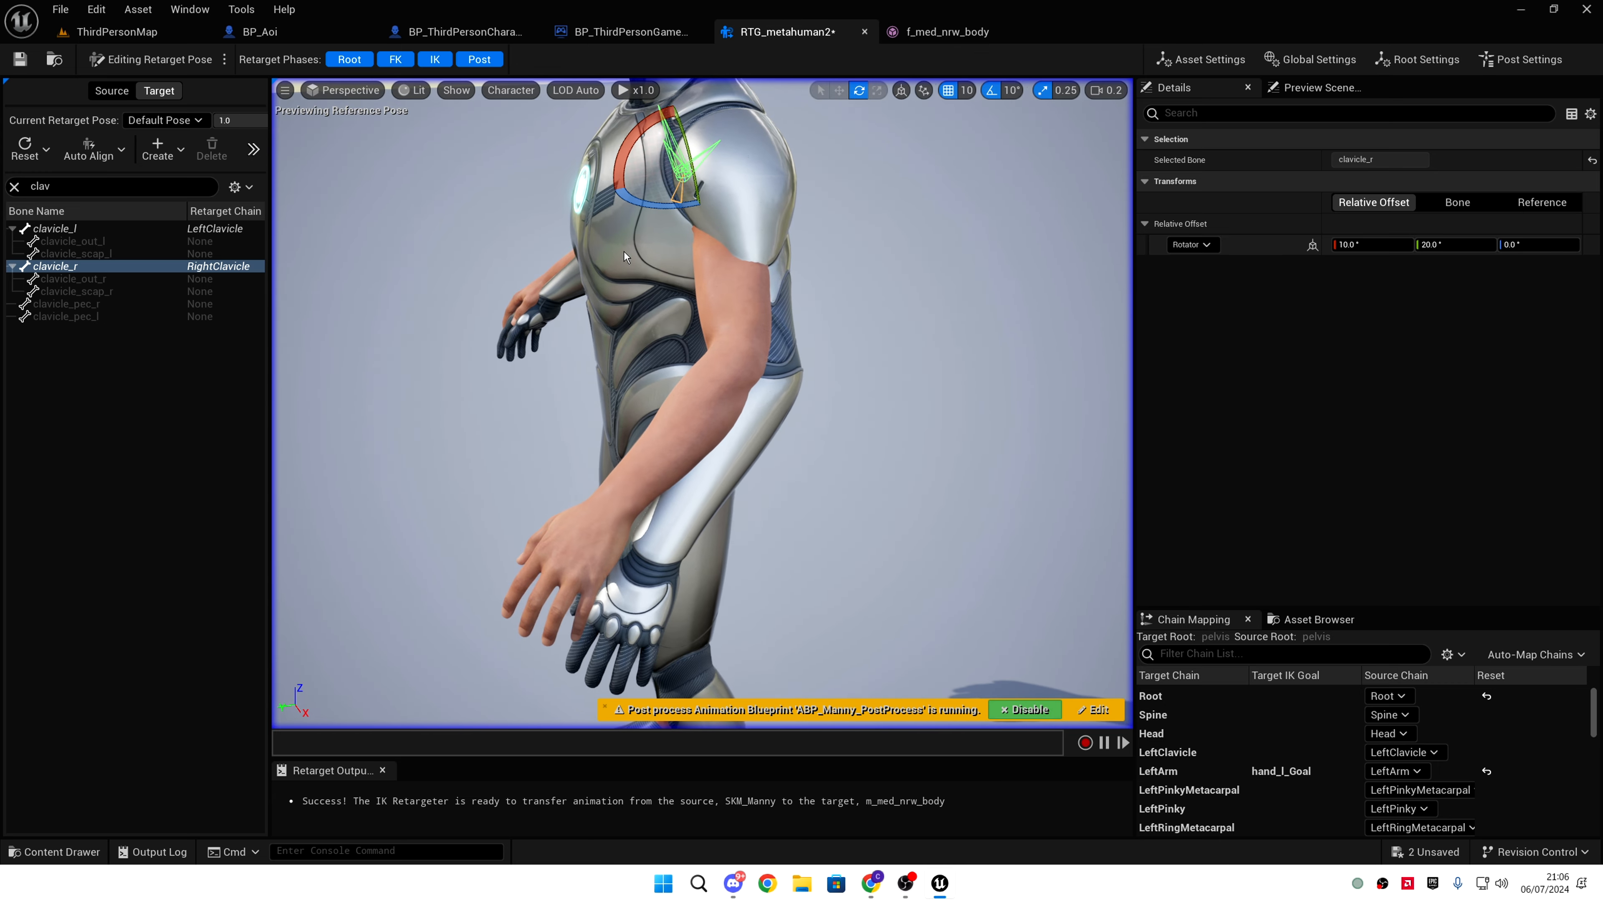
# - Rotate the clavicle_l bone to a 10° X offset to match the opposite shoulder
pyautogui.click(161, 230)
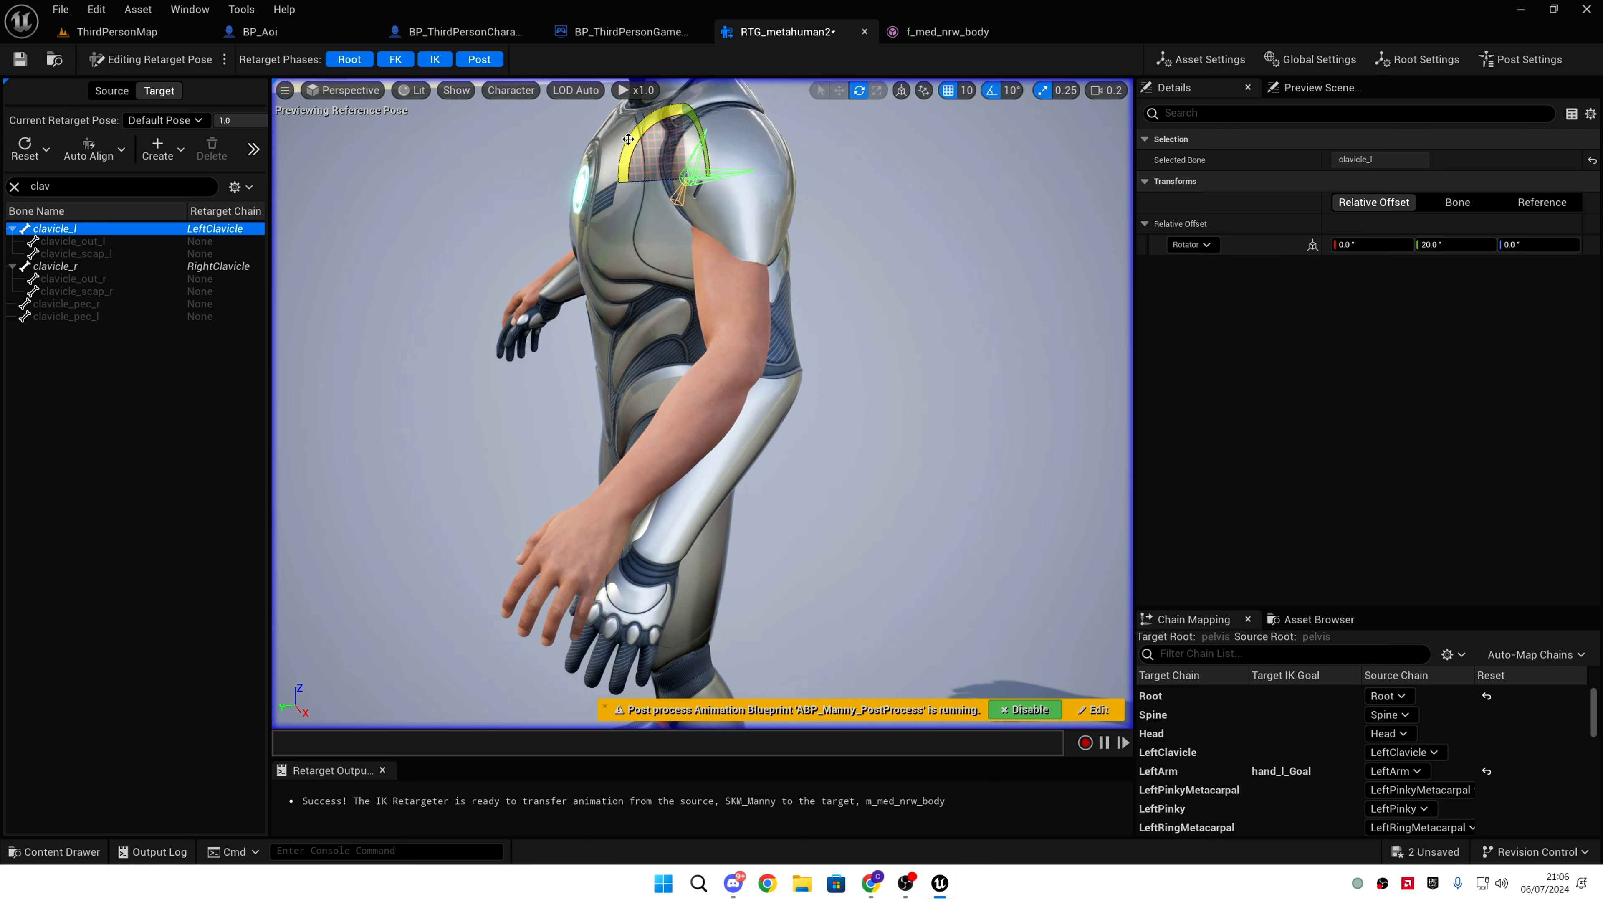
pyautogui.moveTo(628, 139); pyautogui.dragTo(594, 189)
pyautogui.moveTo(593, 189); pyautogui.dragTo(593, 259, button='right')
pyautogui.press('f')
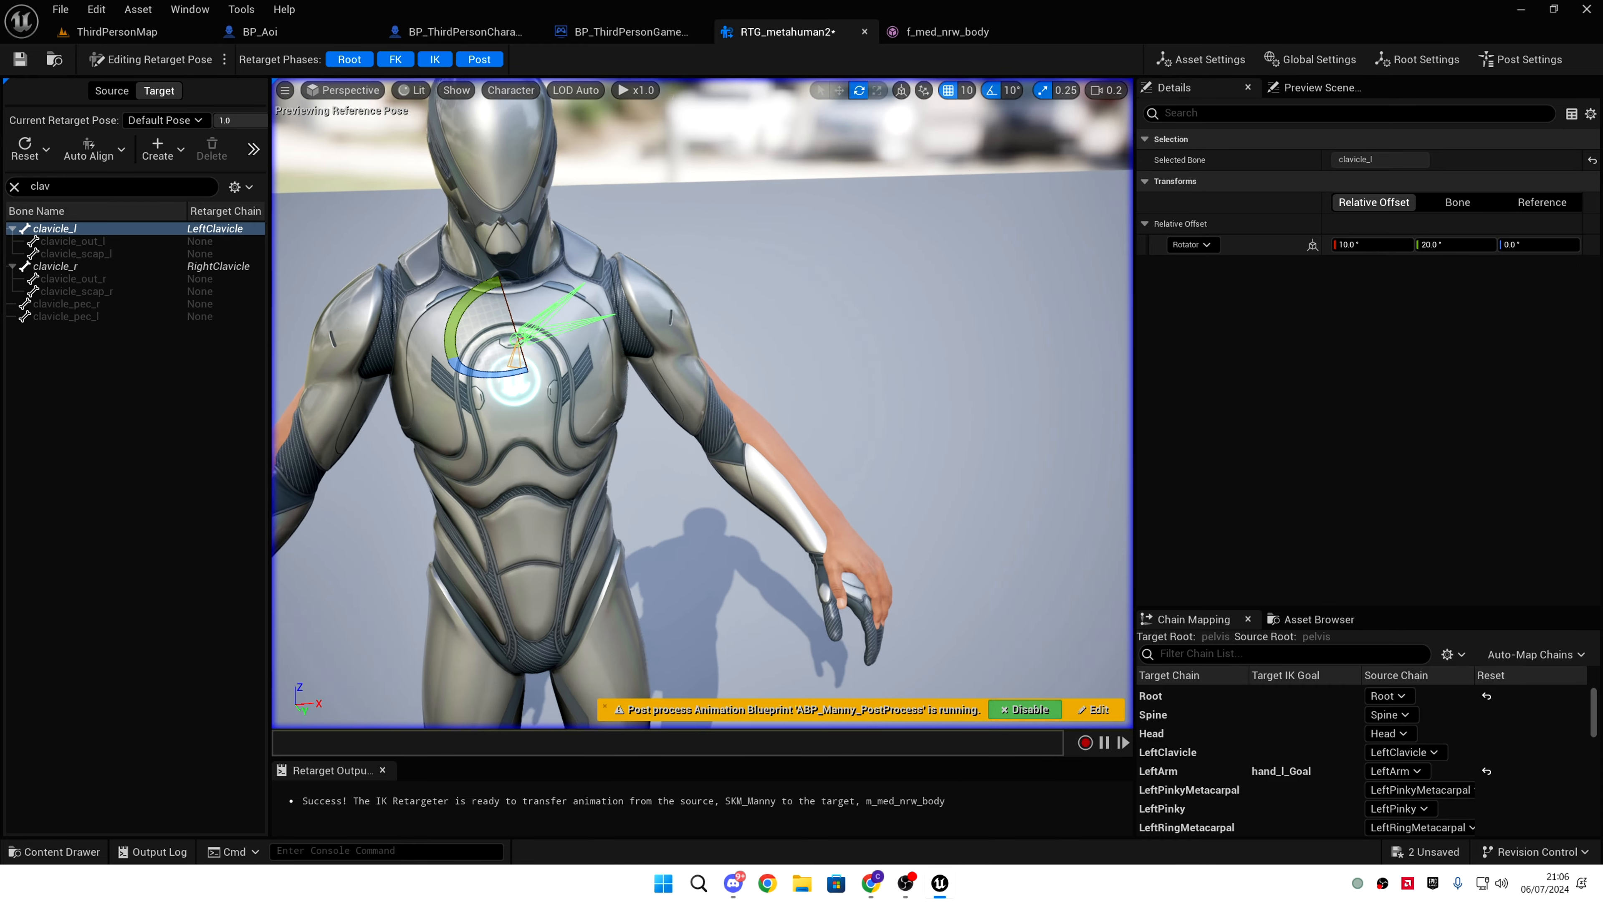
# - Turn off rotation snapping and rotate the upperarm_l bone to an offset of about -3.5°, -15.7°, 6.7°
pyautogui.click(13, 186)
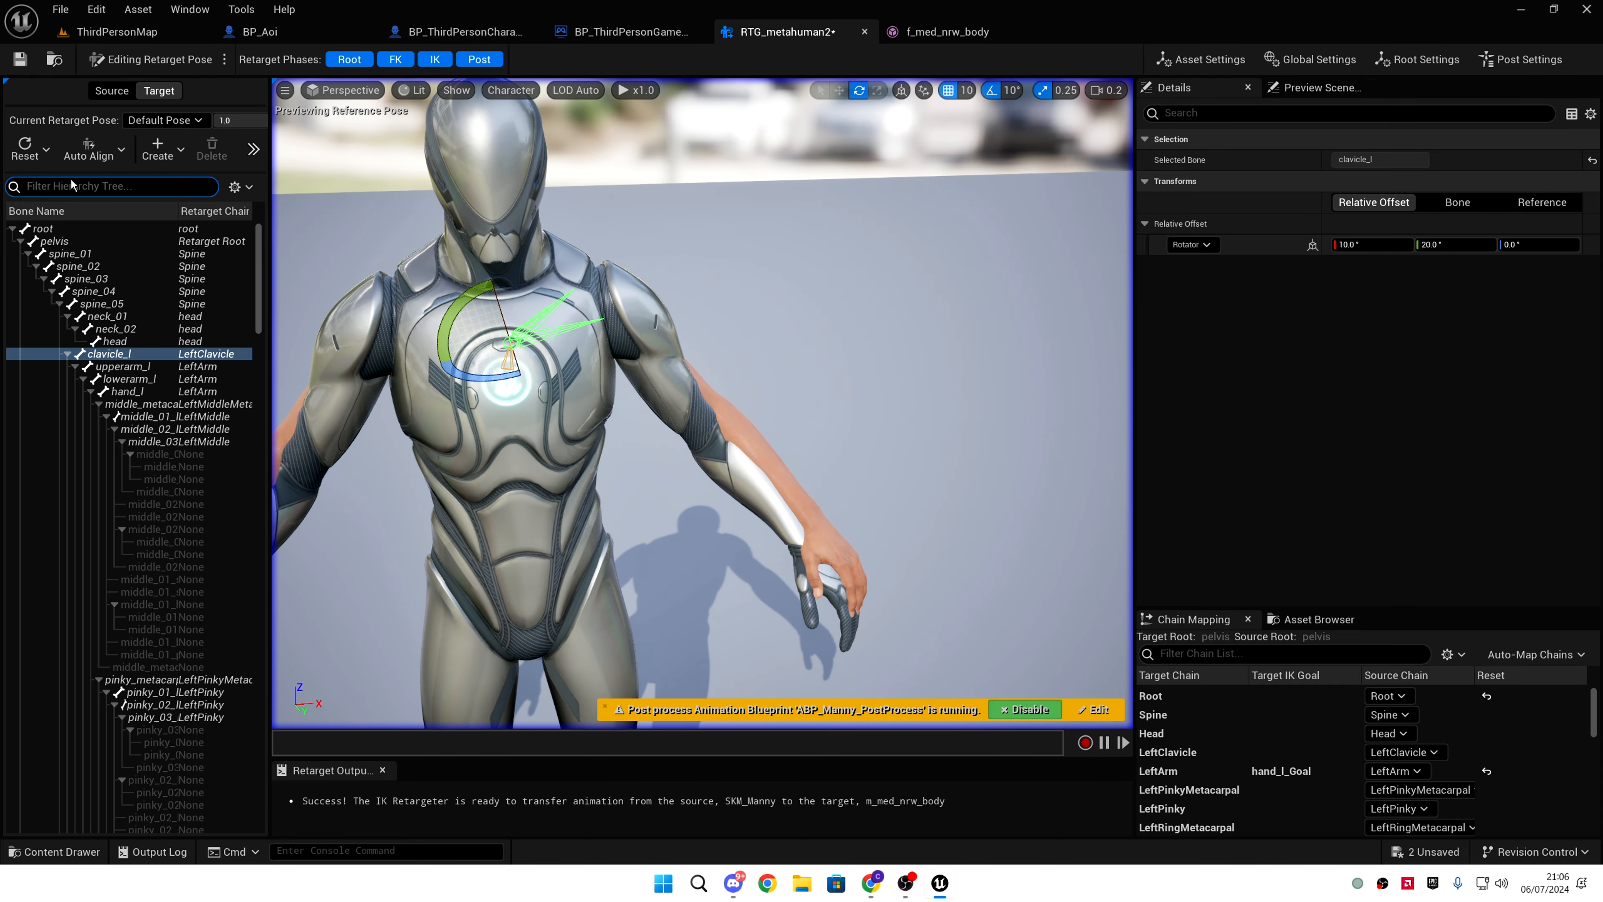
pyautogui.click(125, 366)
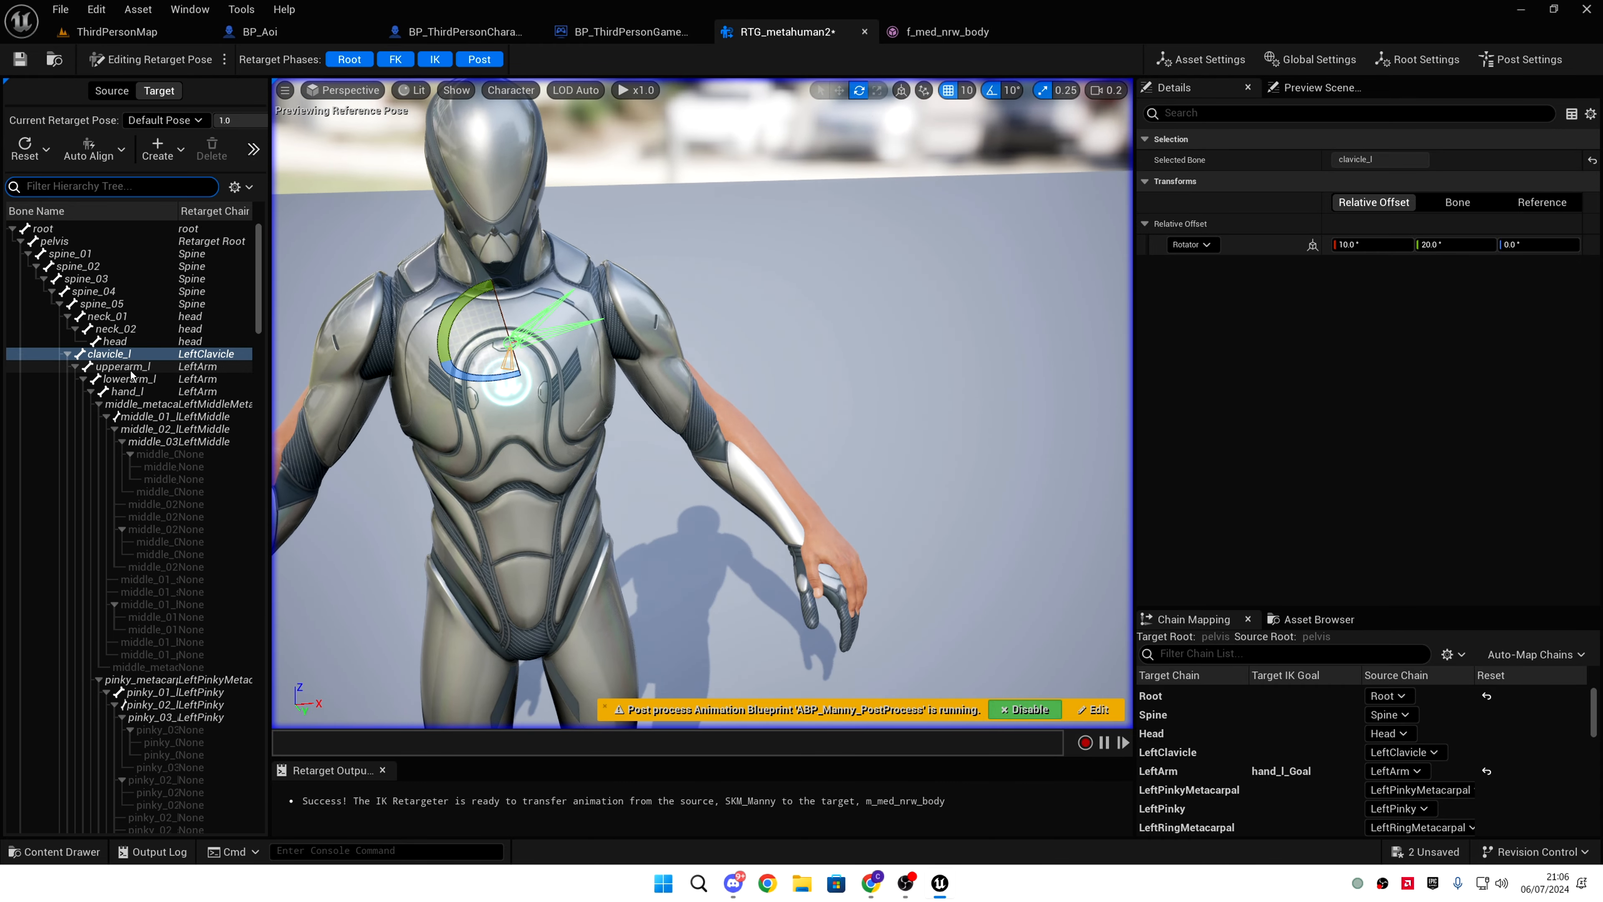
pyautogui.press('f')
pyautogui.press('d')
pyautogui.moveTo(792, 217); pyautogui.dragTo(688, 252, button='right')
pyautogui.moveTo(792, 217)
pyautogui.mouseDown()
pyautogui.moveTo(763, 214)
pyautogui.moveTo(792, 217)
pyautogui.mouseUp()
pyautogui.press('w')
pyautogui.moveTo(792, 217); pyautogui.dragTo(918, 193, button='right')
pyautogui.press('a')
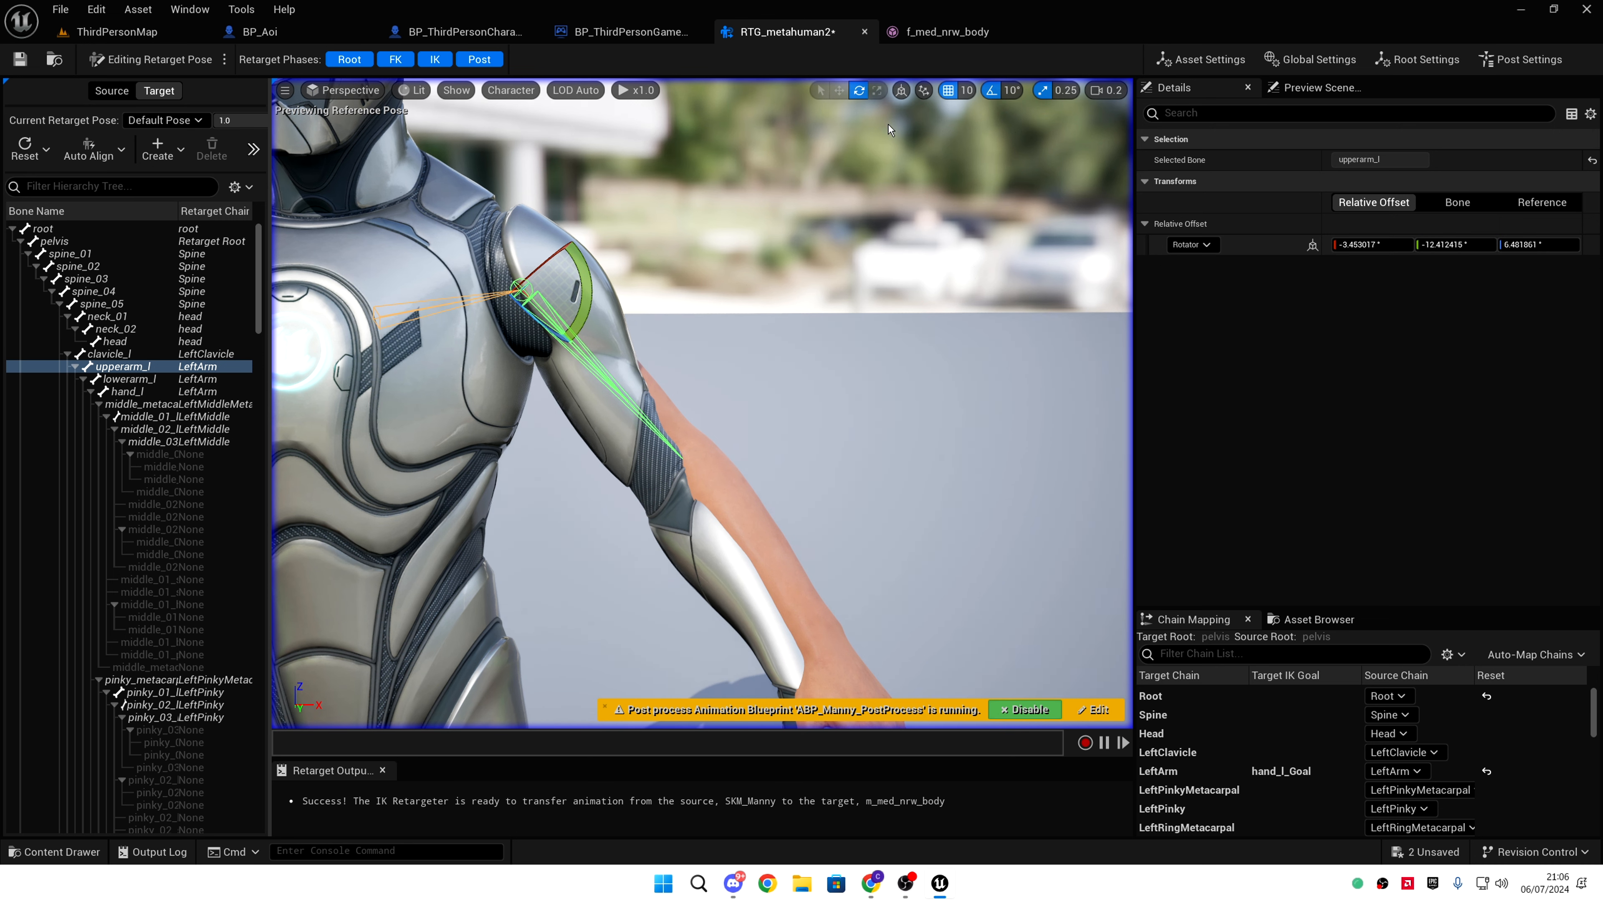
pyautogui.click(988, 90)
pyautogui.moveTo(577, 247); pyautogui.dragTo(616, 285, button='right')
pyautogui.moveTo(480, 205); pyautogui.dragTo(468, 253)
# - Filter the bones for "upp" and rotate upperarm_r to an offset of about -3.3°, -15.1°, 5.7°, aligning it with the mannequin arm
pyautogui.moveTo(469, 255); pyautogui.dragTo(319, 253, button='right')
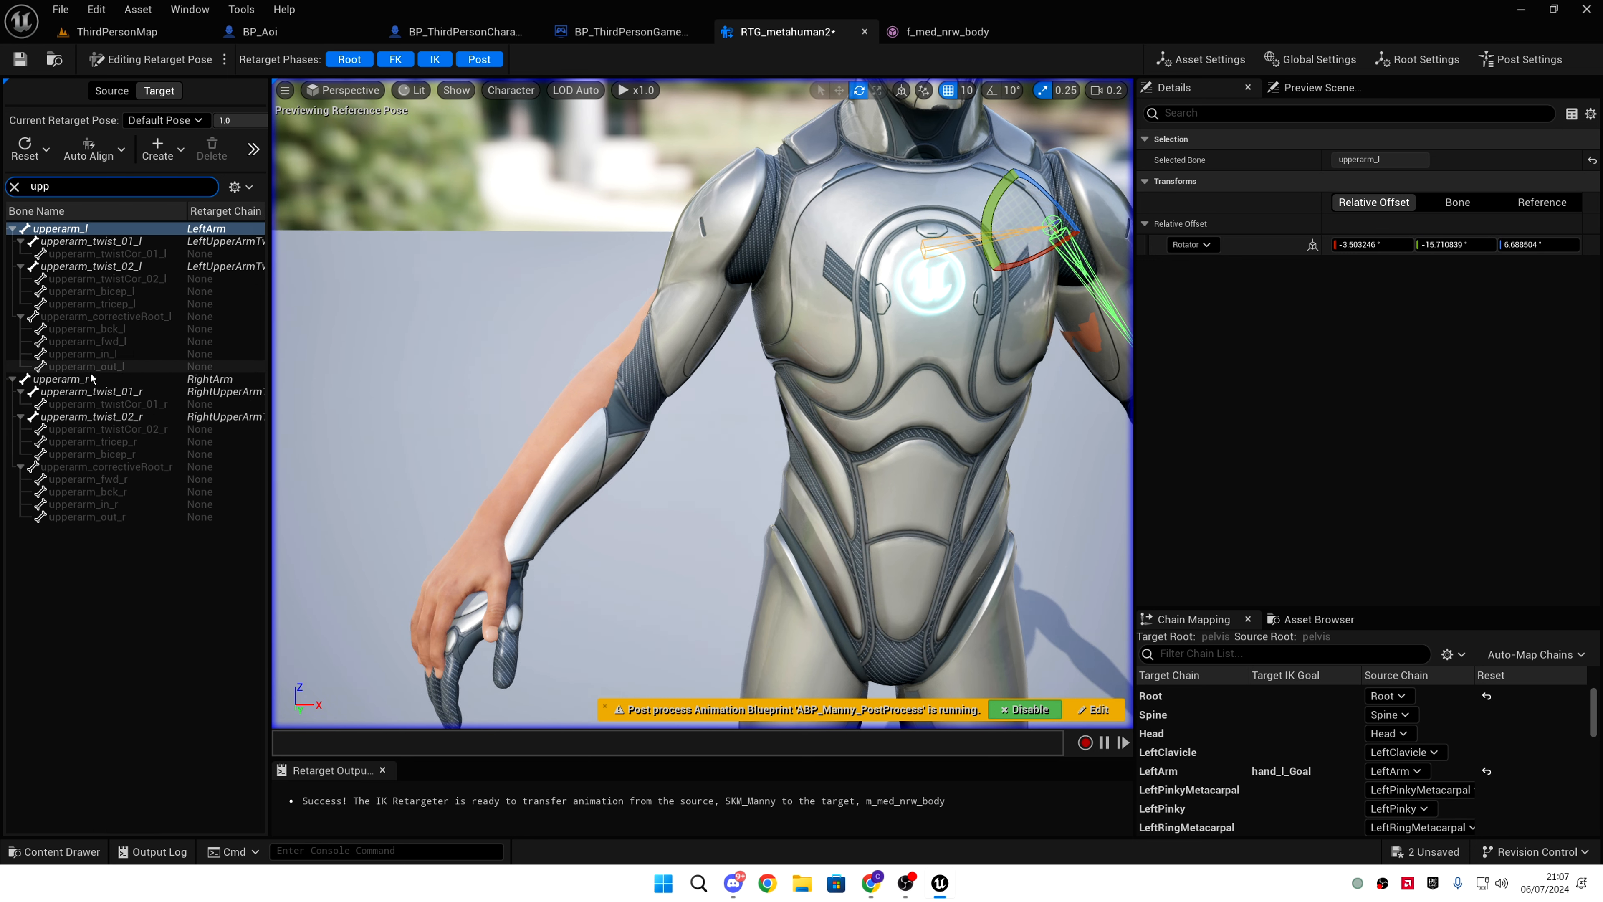
pyautogui.click(101, 379)
pyautogui.moveTo(740, 165); pyautogui.dragTo(814, 170)
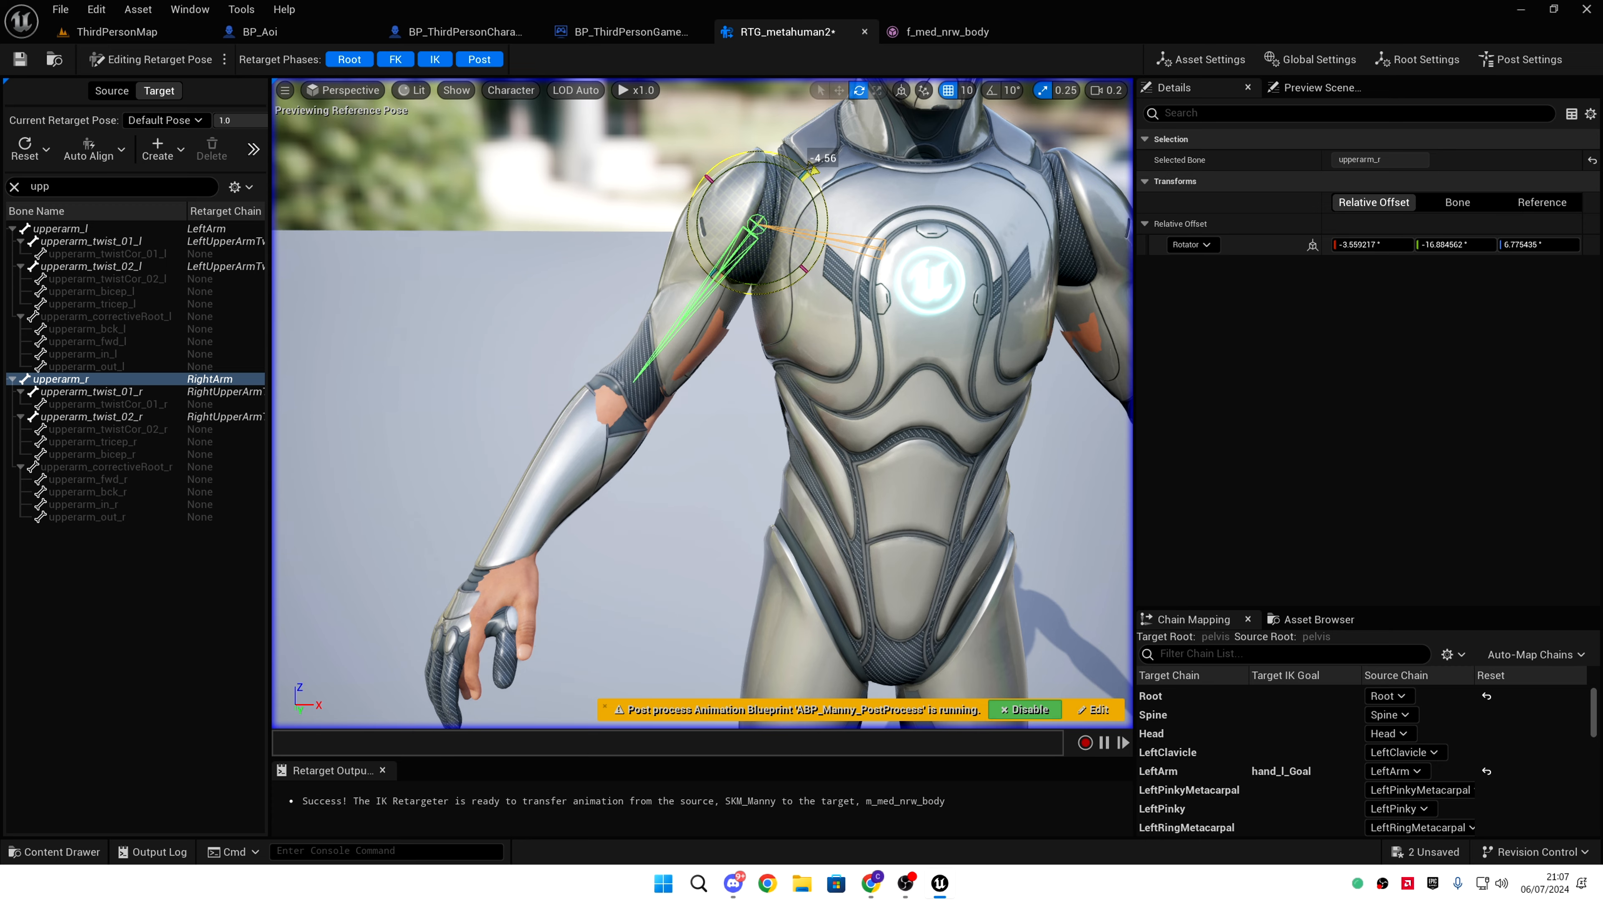
pyautogui.moveTo(814, 170); pyautogui.dragTo(953, 246, button='right')
pyautogui.moveTo(650, 253); pyautogui.dragTo(673, 174, button='right')
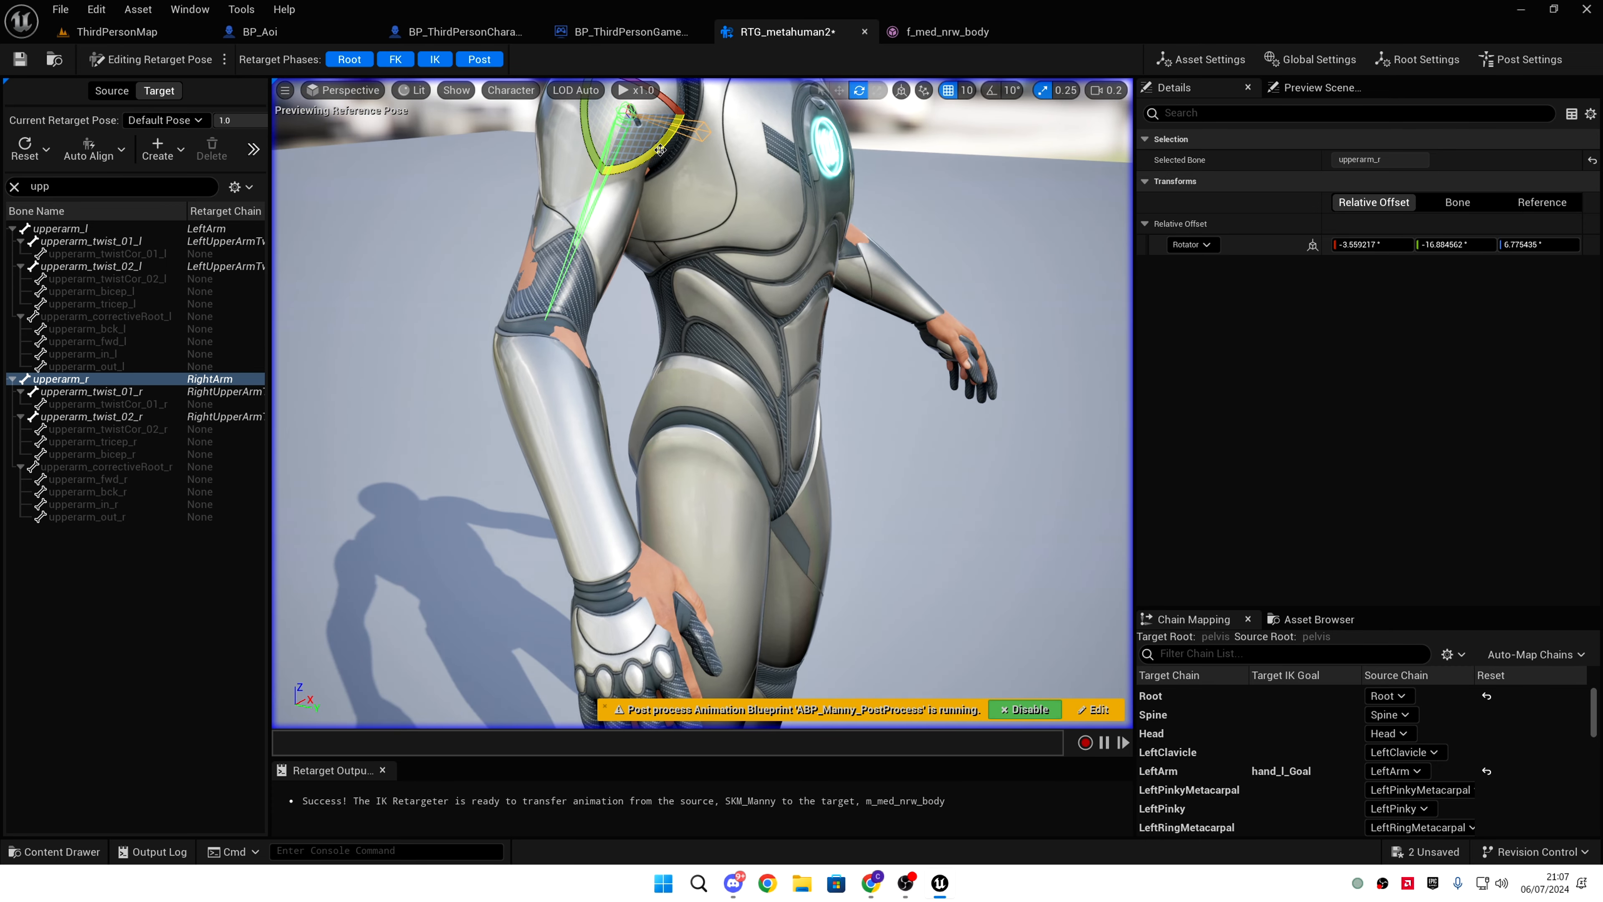
pyautogui.moveTo(660, 150); pyautogui.dragTo(657, 152)
pyautogui.moveTo(657, 152)
pyautogui.mouseDown(button='right')
pyautogui.moveTo(643, 234)
pyautogui.moveTo(556, 158)
pyautogui.moveTo(511, 170)
pyautogui.moveTo(606, 120)
pyautogui.moveTo(657, 152)
pyautogui.mouseUp(button='right')
pyautogui.moveTo(776, 156); pyautogui.dragTo(776, 156)
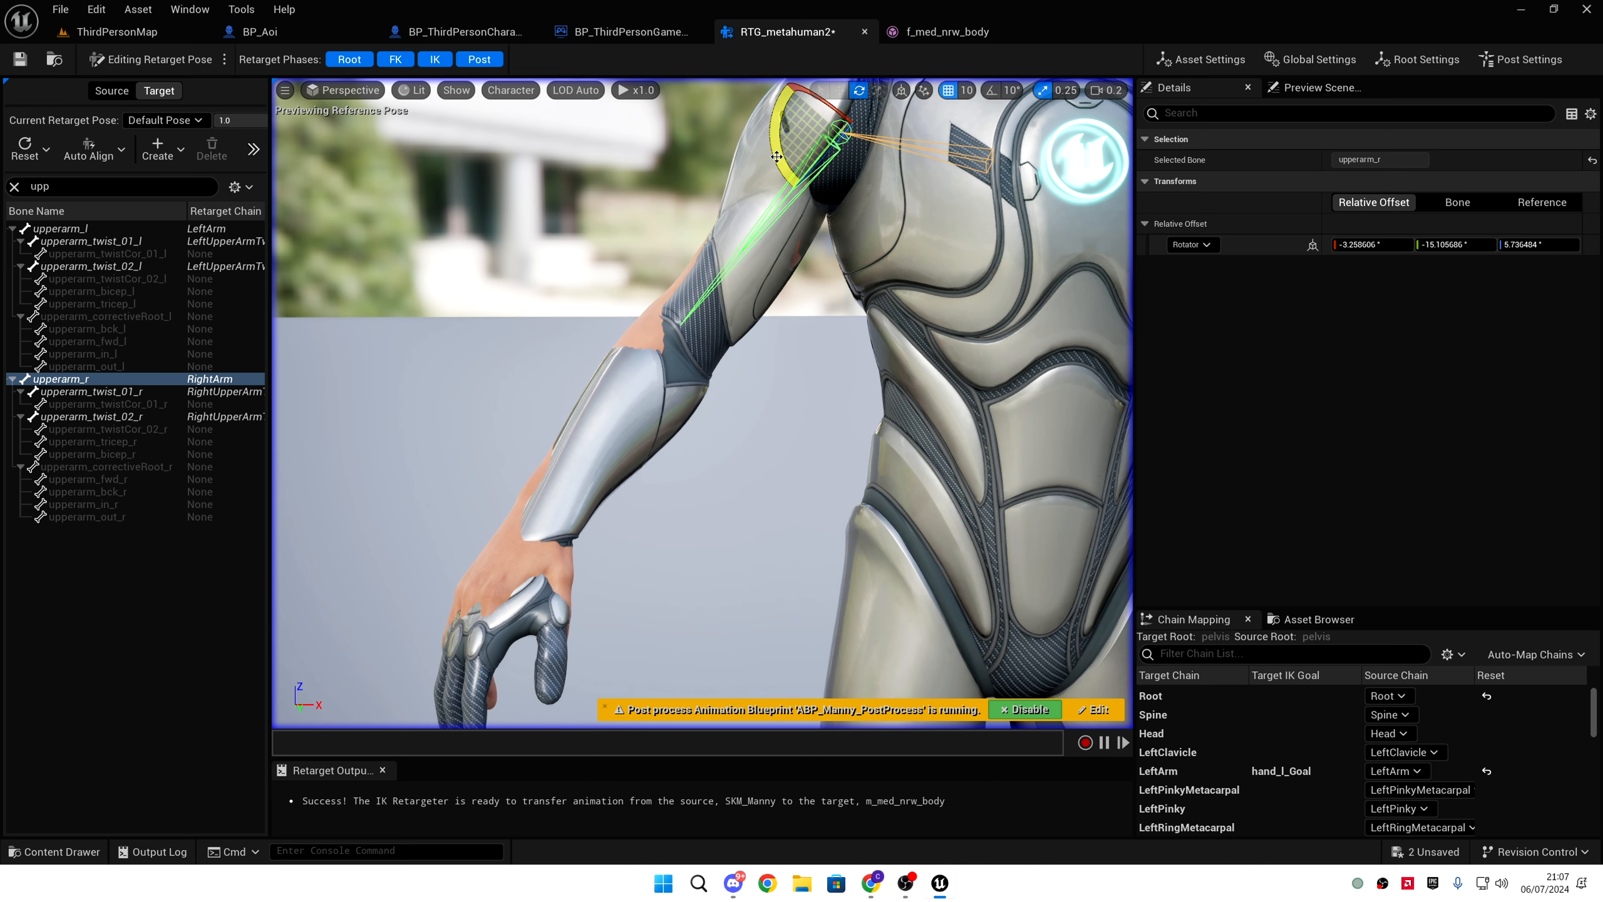
# - Fine-tune the rotation of the upperarm_l bone to line it up with the mannequin's arm
pyautogui.moveTo(801, 363); pyautogui.dragTo(763, 352, button='right')
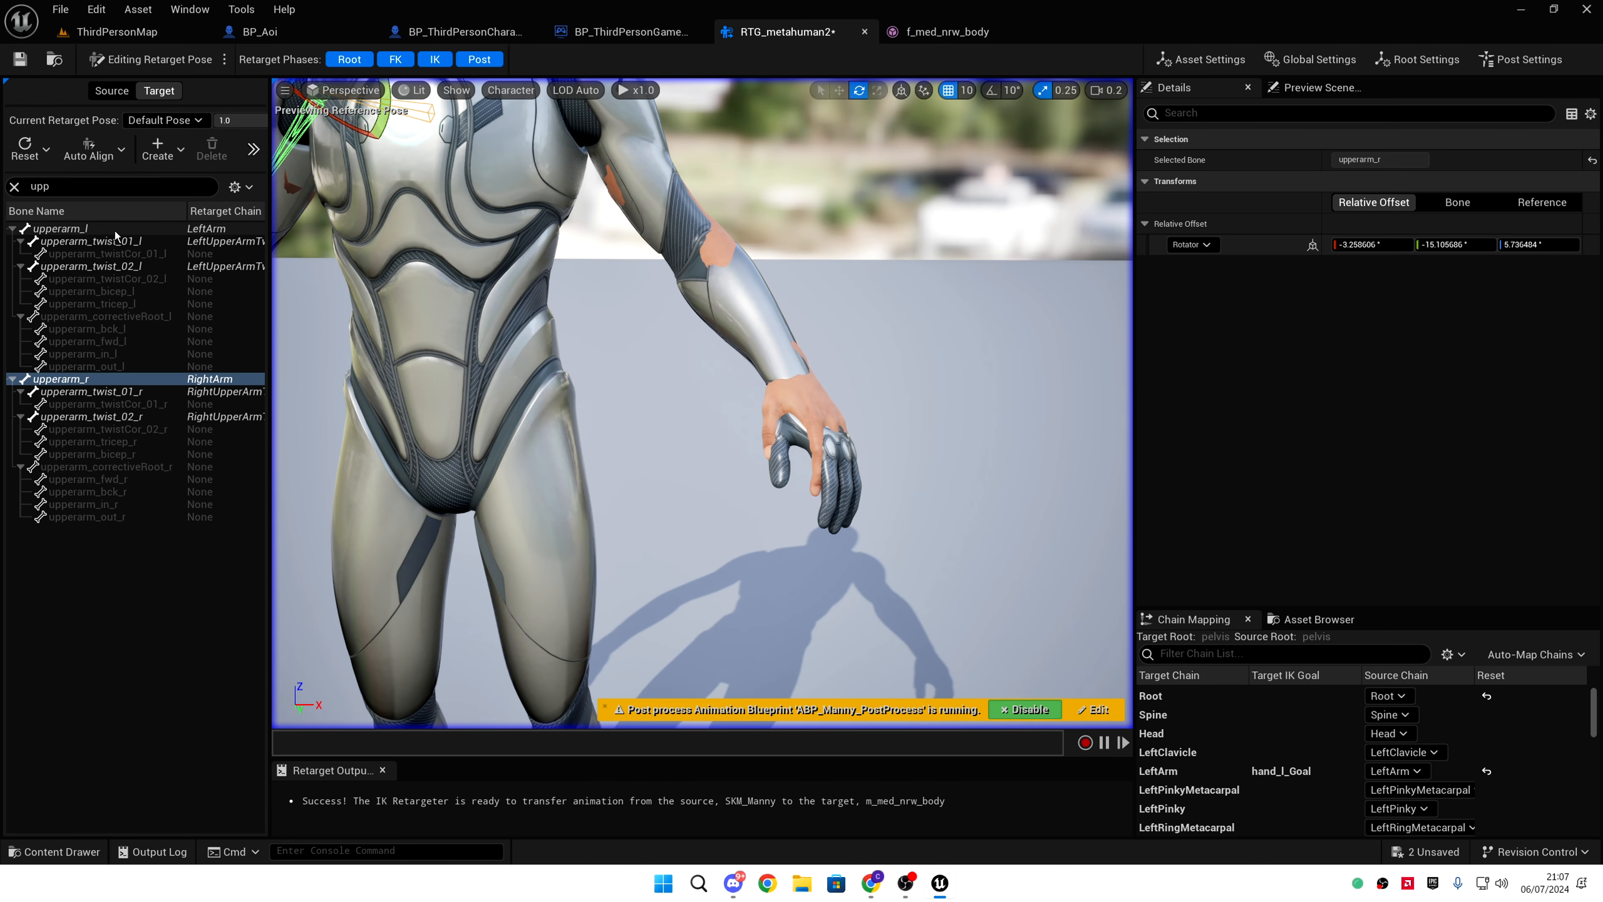
pyautogui.click(115, 230)
pyautogui.moveTo(633, 131); pyautogui.dragTo(637, 137)
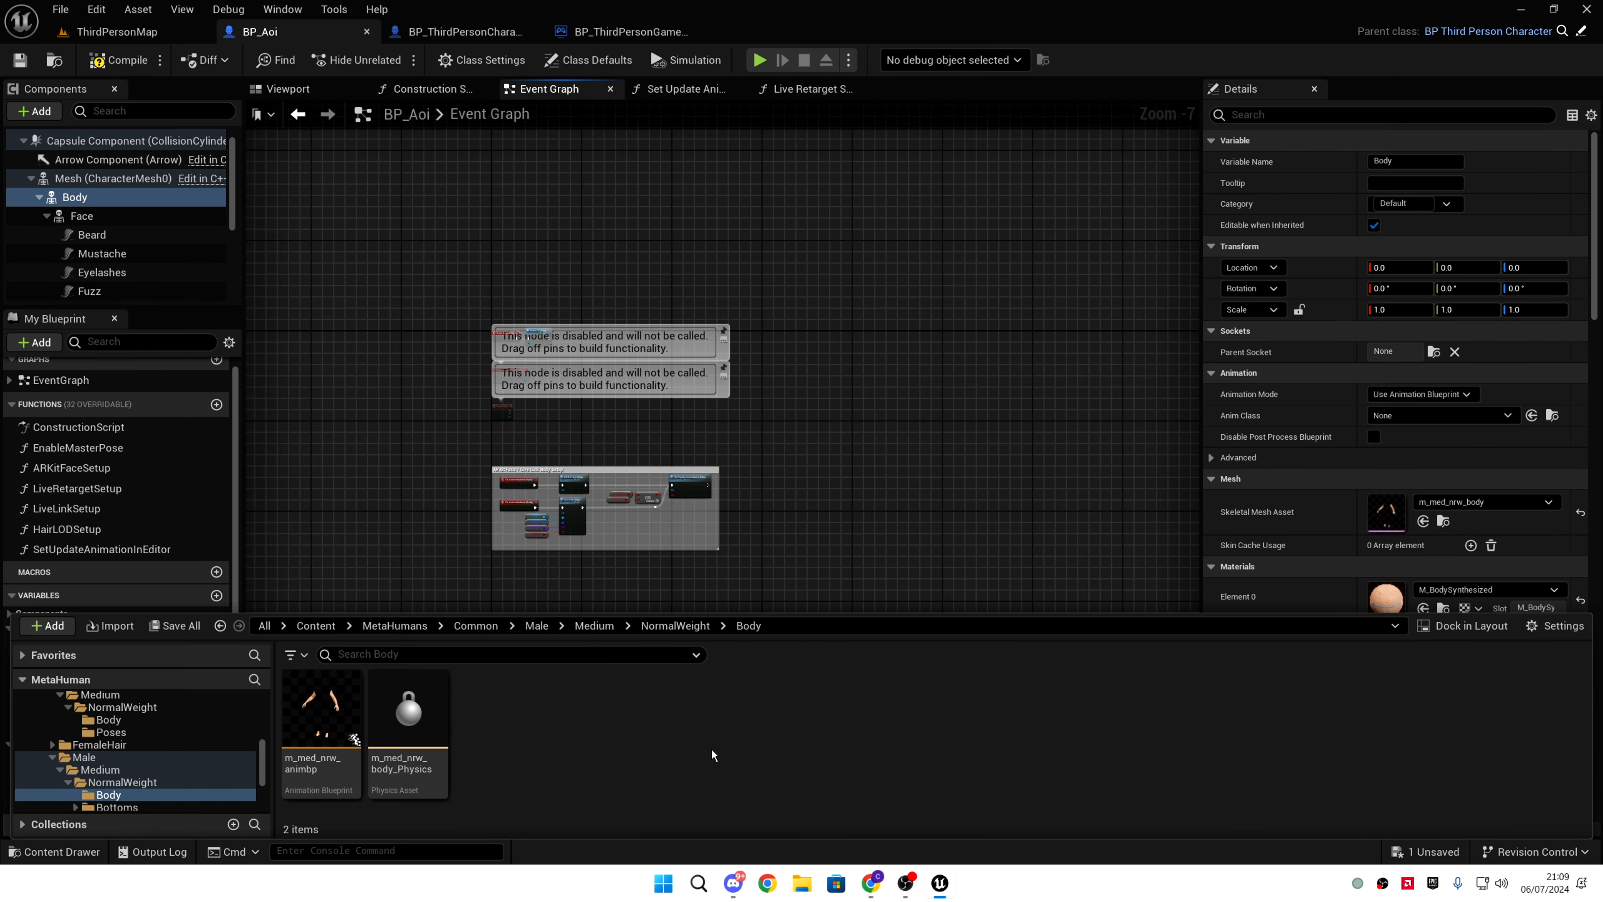
# - Open RTG_metahuman_base_skel_AnimBP from the MetaHumans/Common/Common folder and show its AnimGraph
pyautogui.click(472, 625)
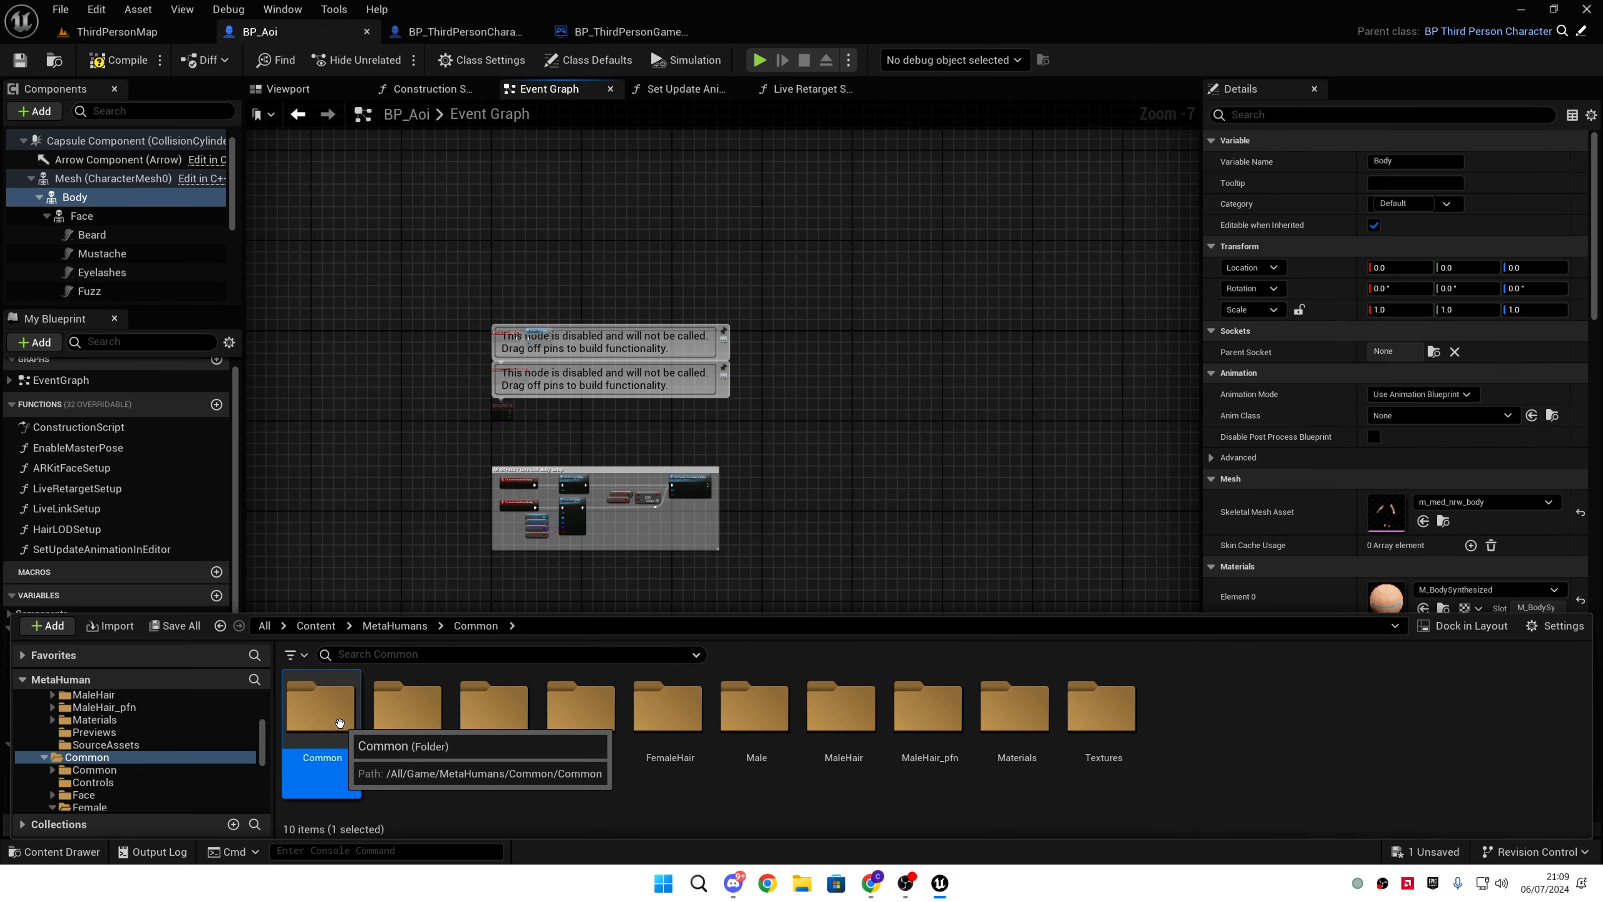
pyautogui.doubleClick(335, 710)
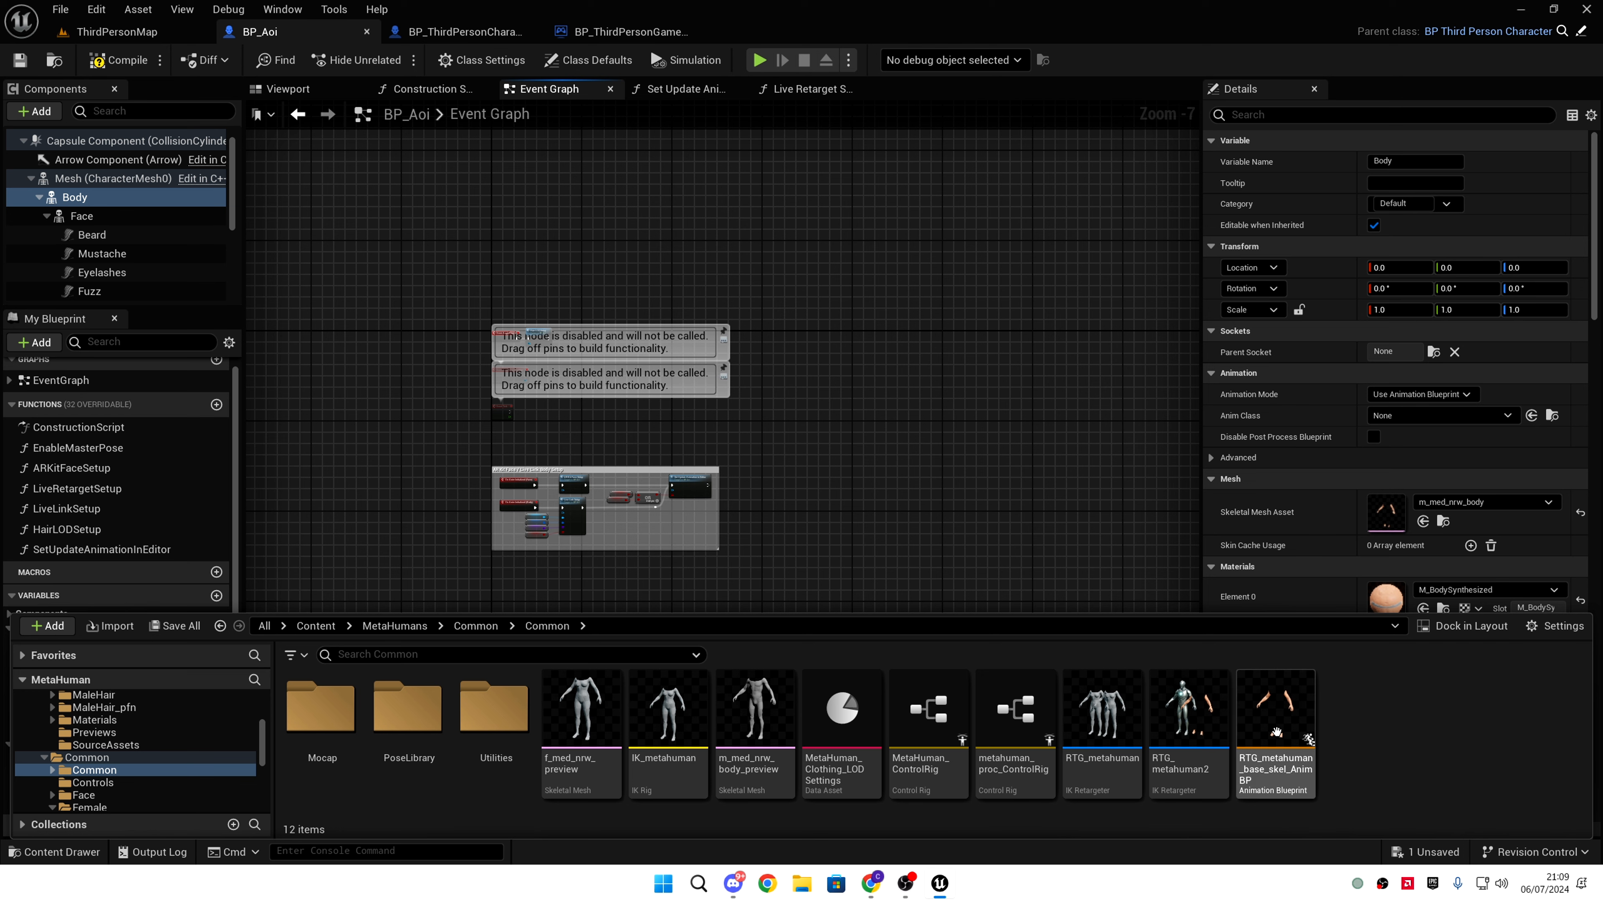
pyautogui.click(1188, 716)
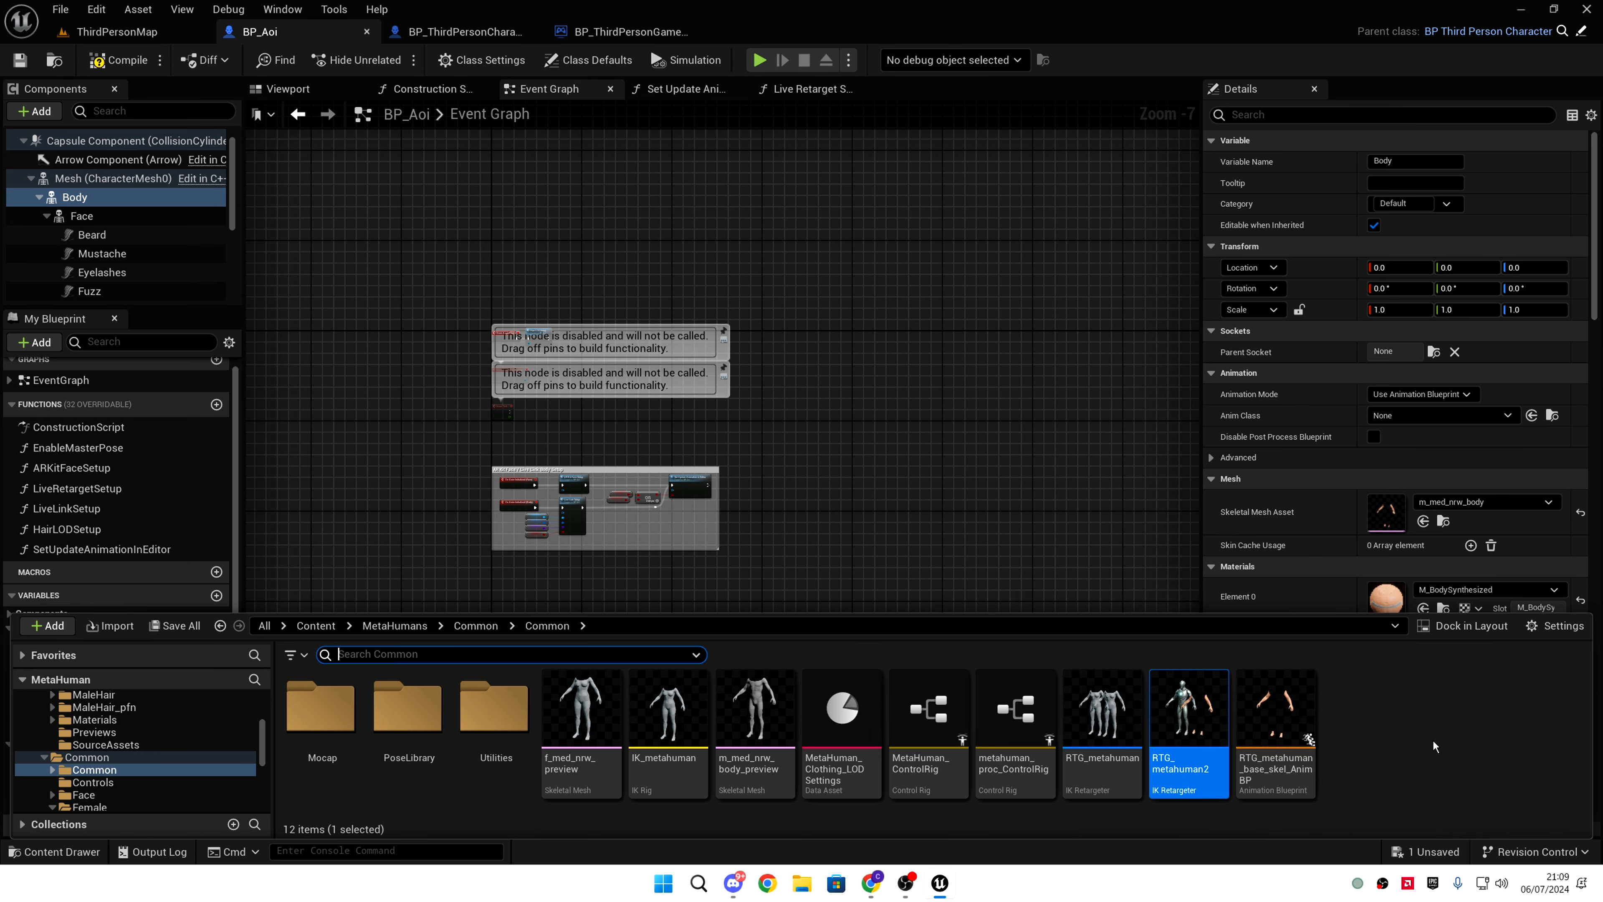
pyautogui.doubleClick(1284, 706)
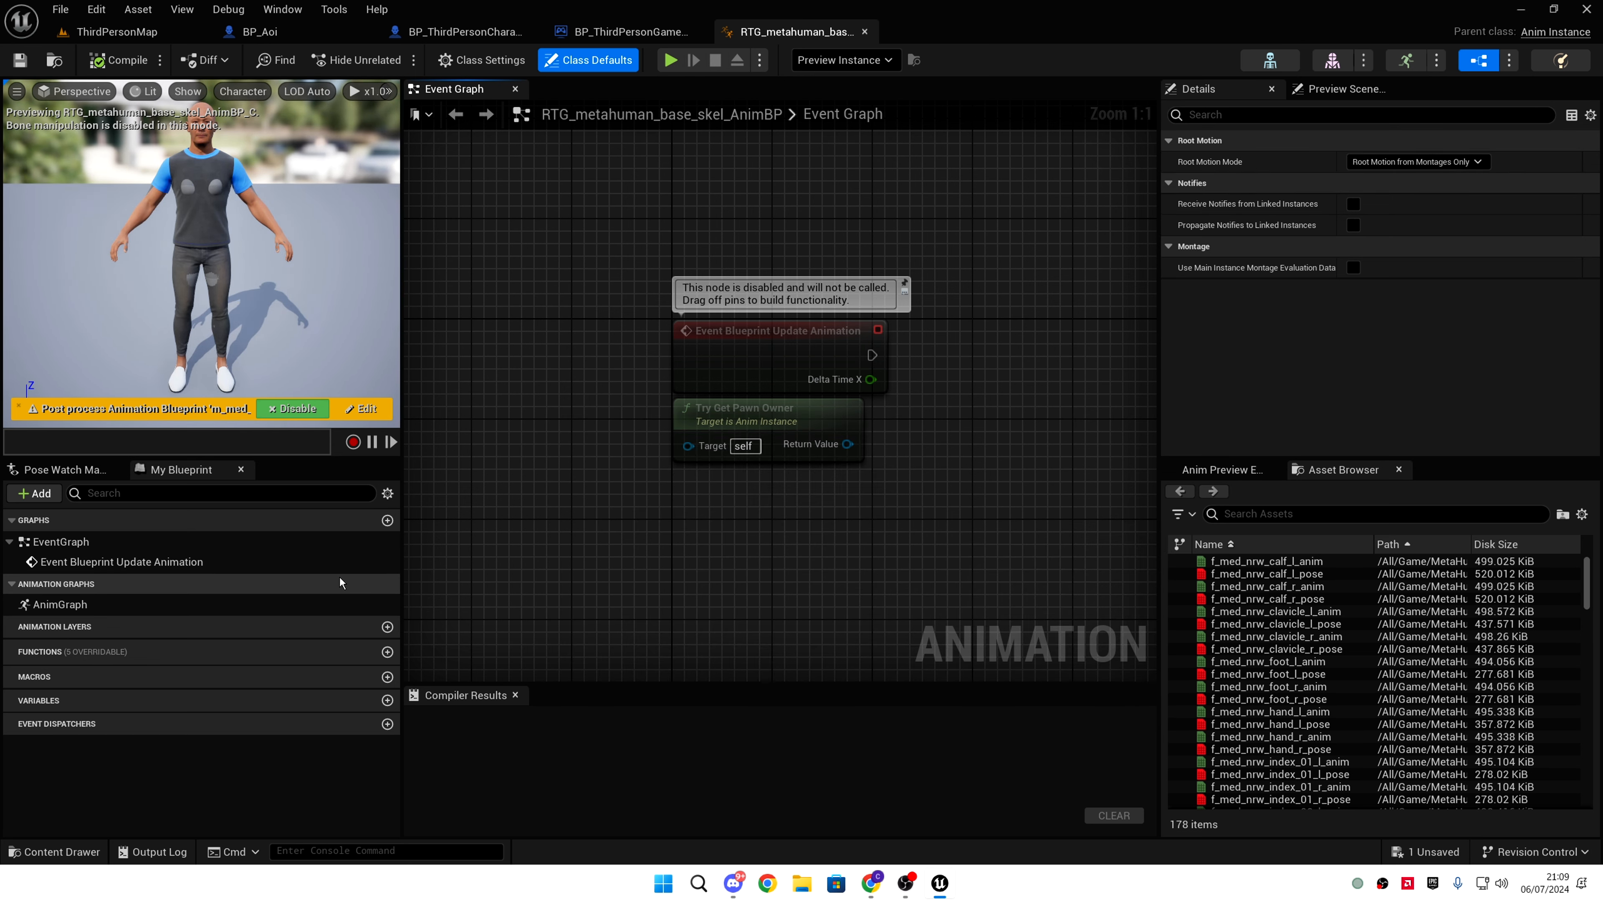
pyautogui.doubleClick(178, 603)
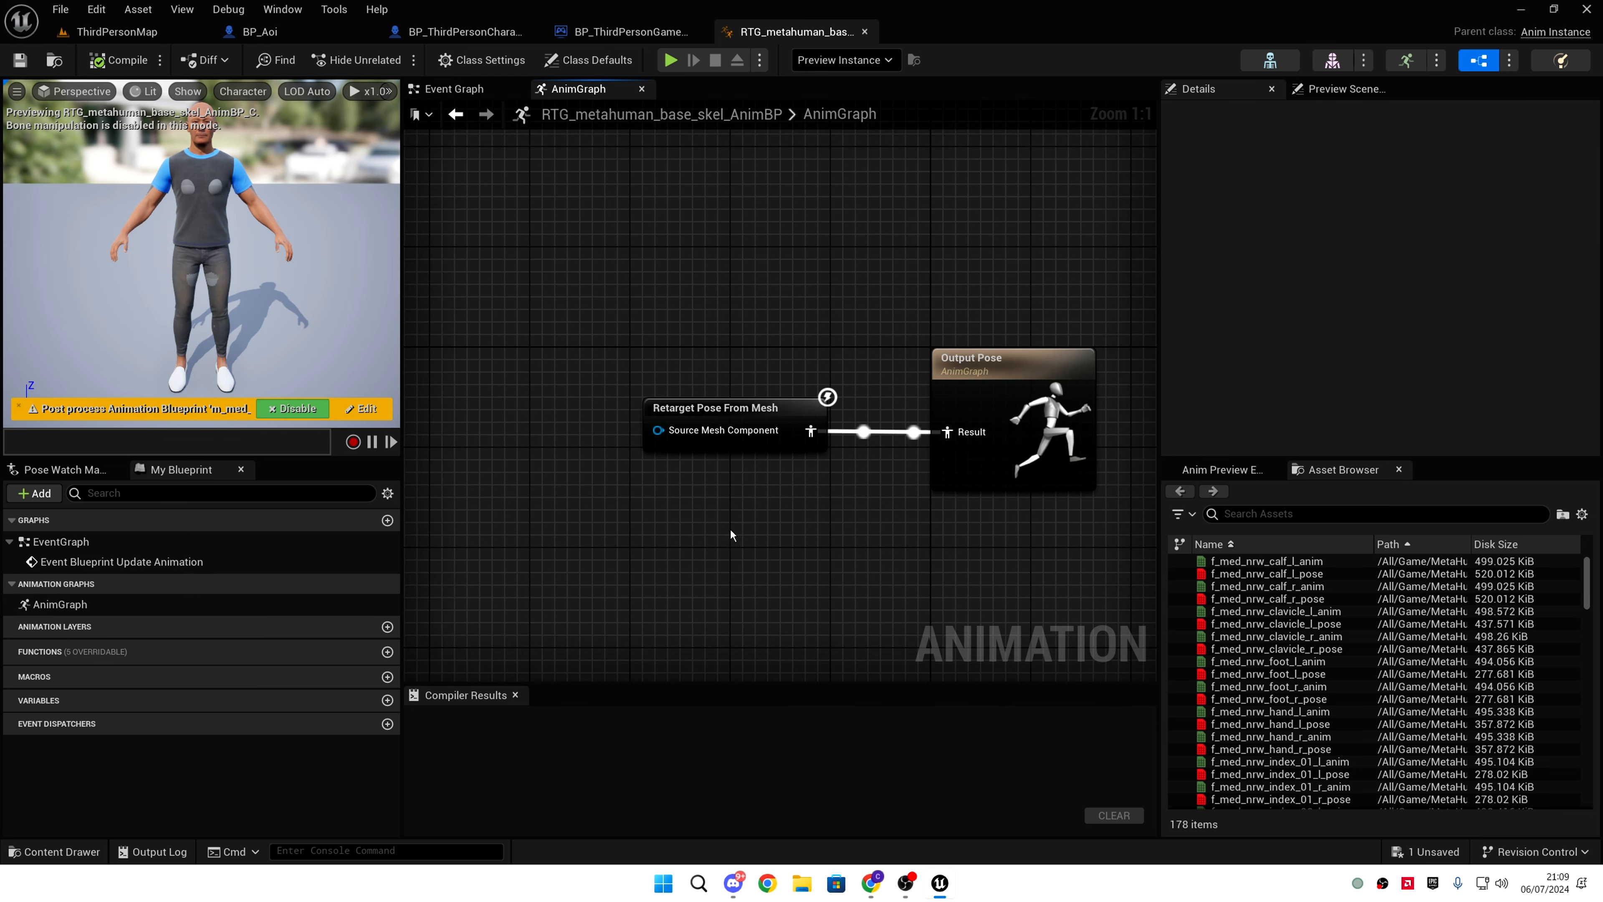
# - Set the Retarget Pose From Mesh node's IKRetargeter Asset to RTG_metahuman2 and compile the animation blueprint
pyautogui.click(713, 411)
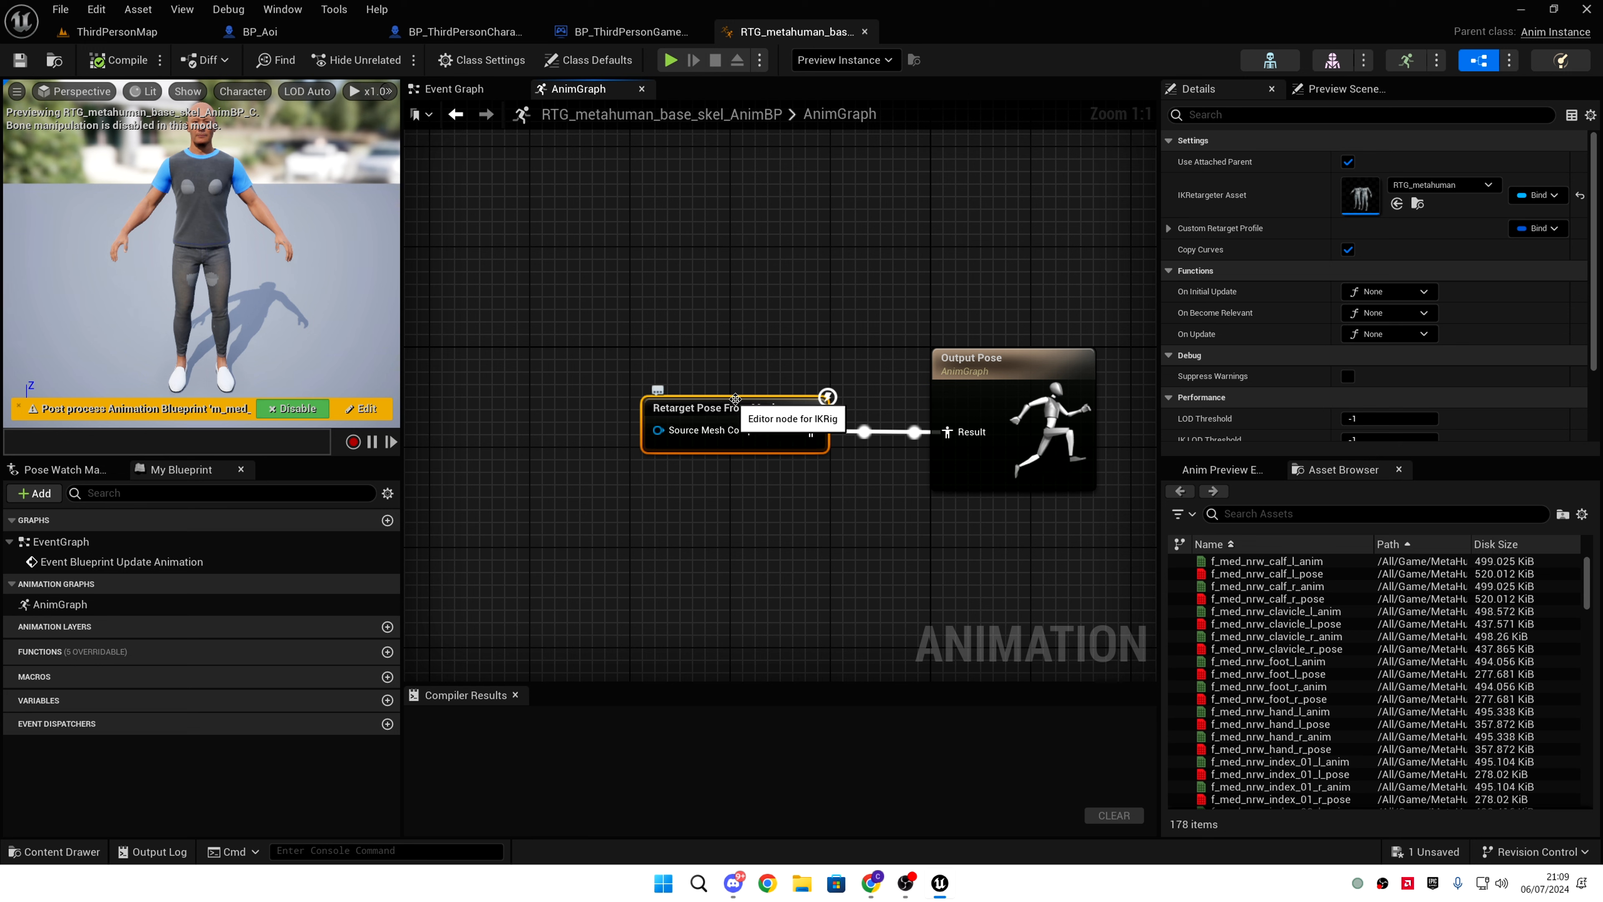
pyautogui.click(1468, 184)
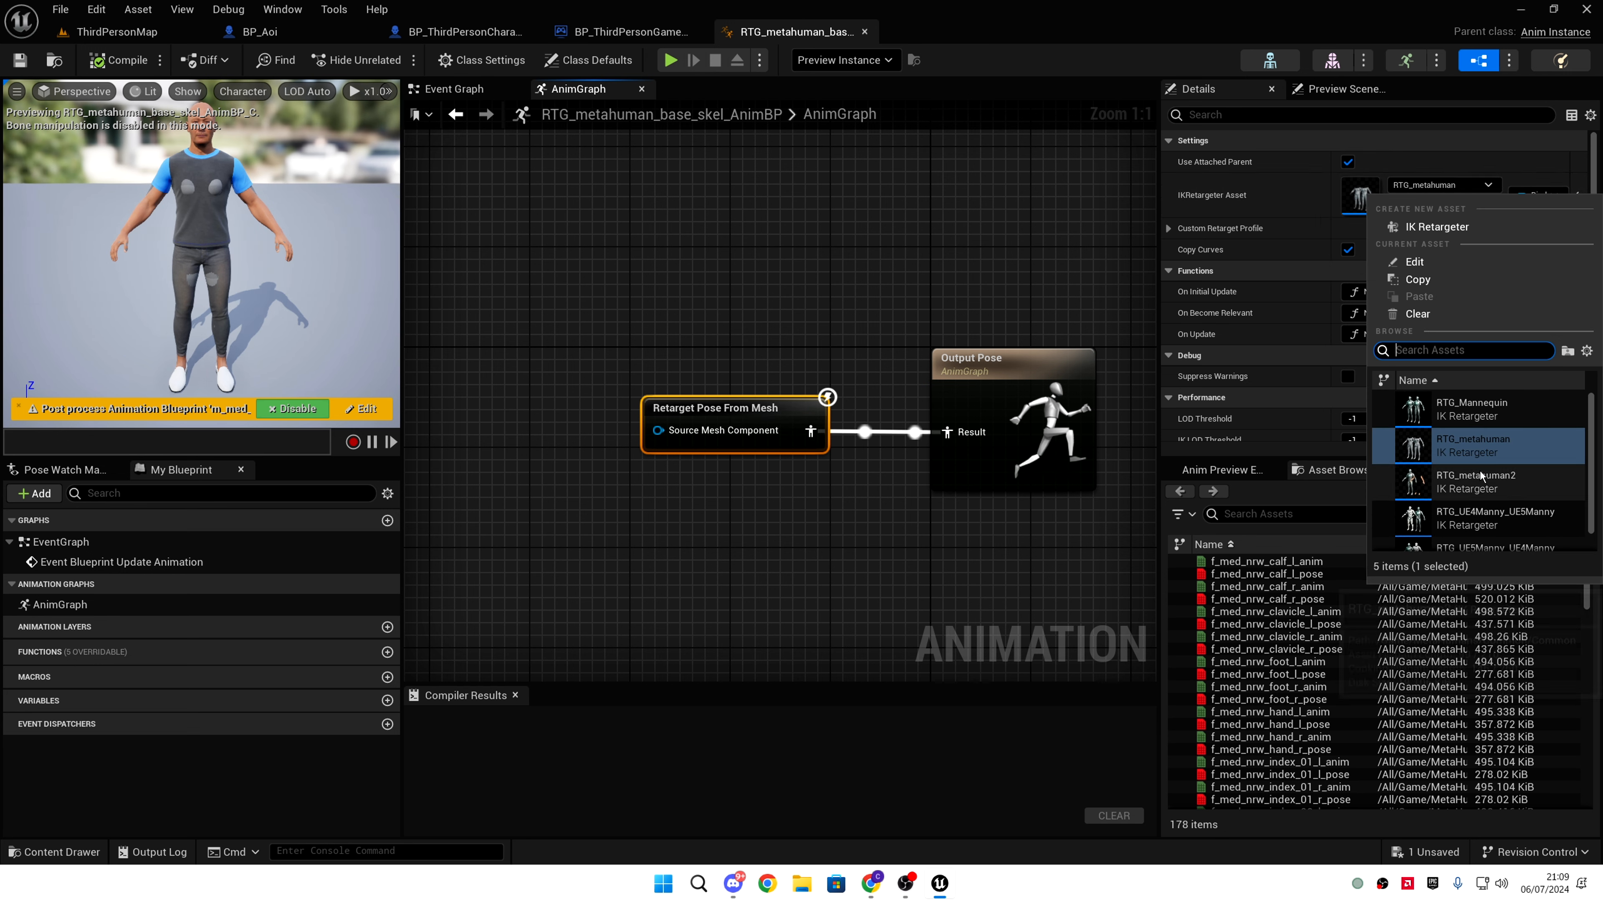
pyautogui.click(1445, 483)
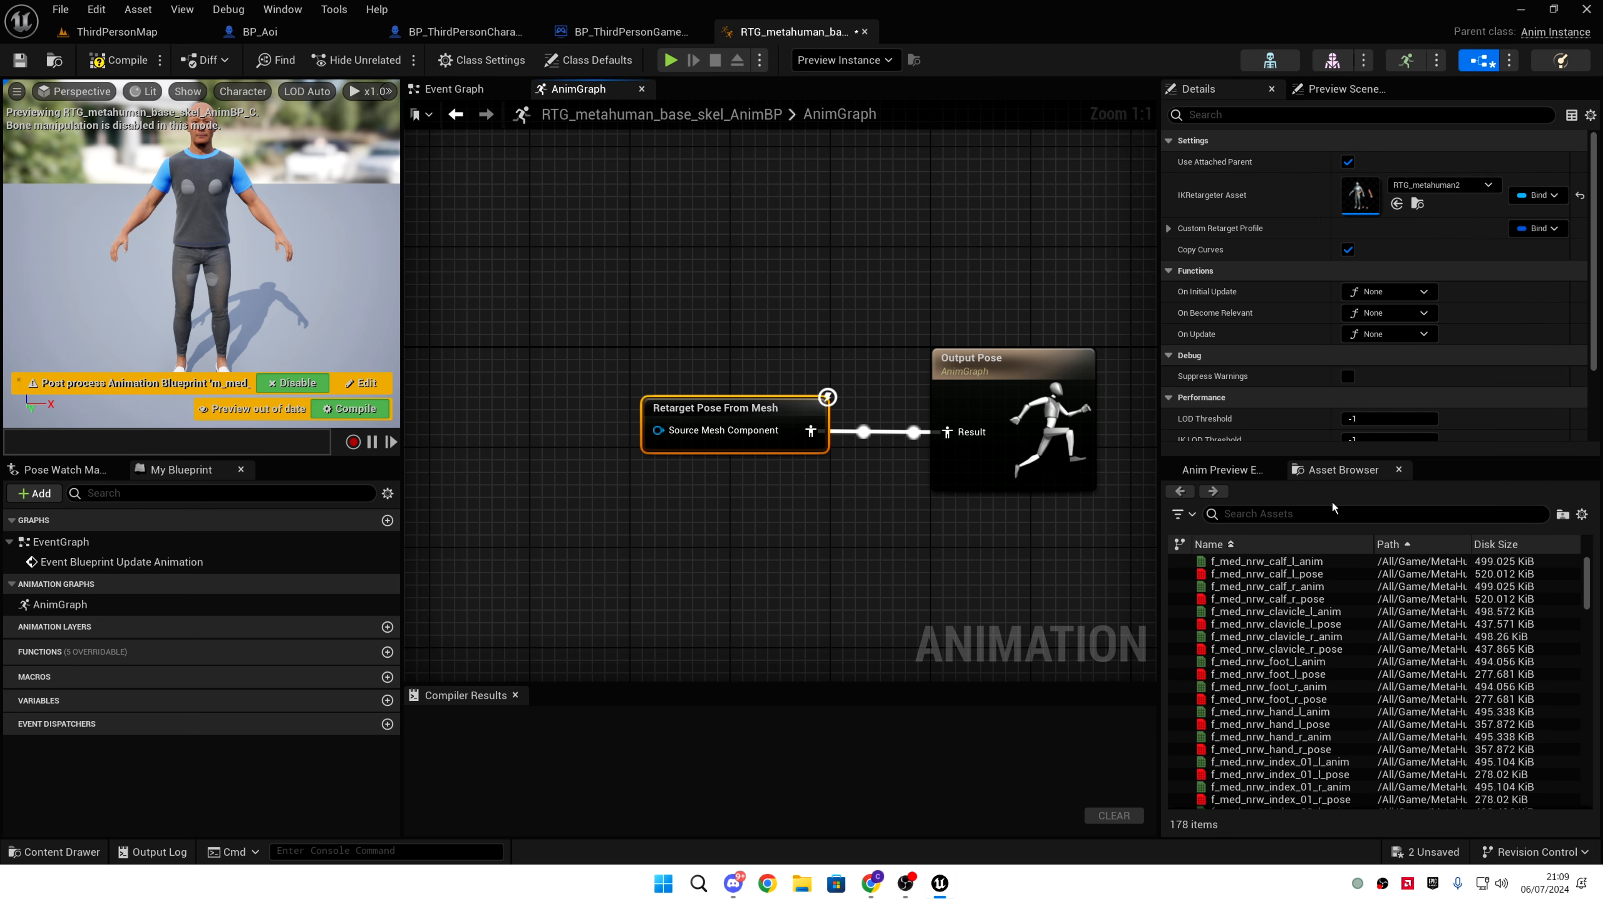
pyautogui.click(149, 62)
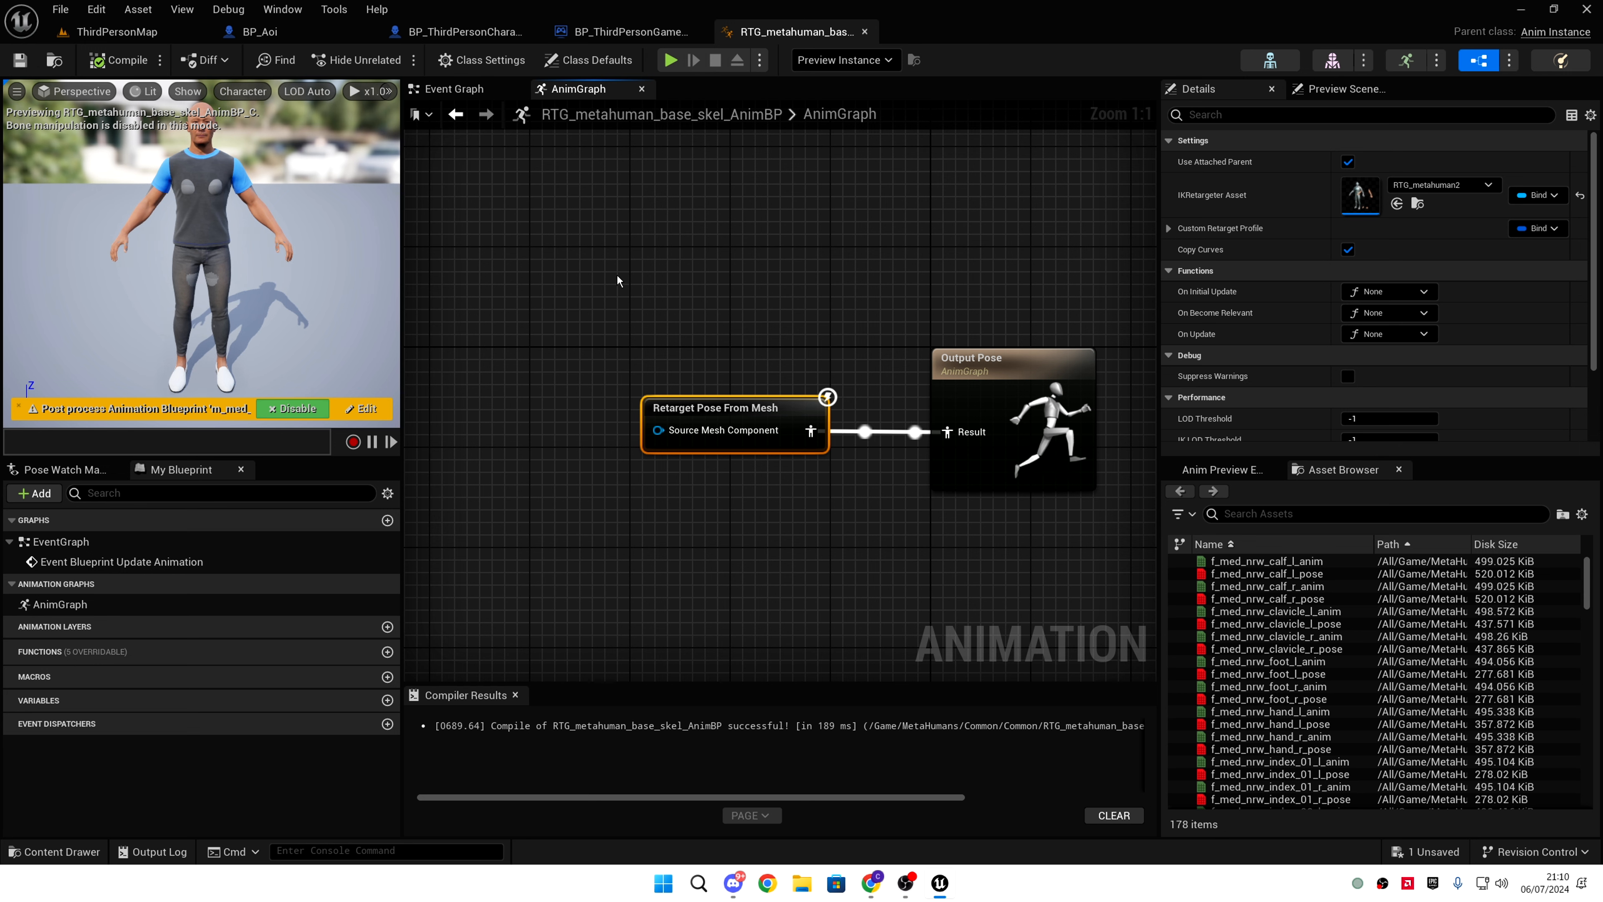
pyautogui.moveTo(733, 373); pyautogui.dragTo(645, 349, button='right')
pyautogui.scroll(-7, 644, 346)
pyautogui.scroll(7, 633, 347)
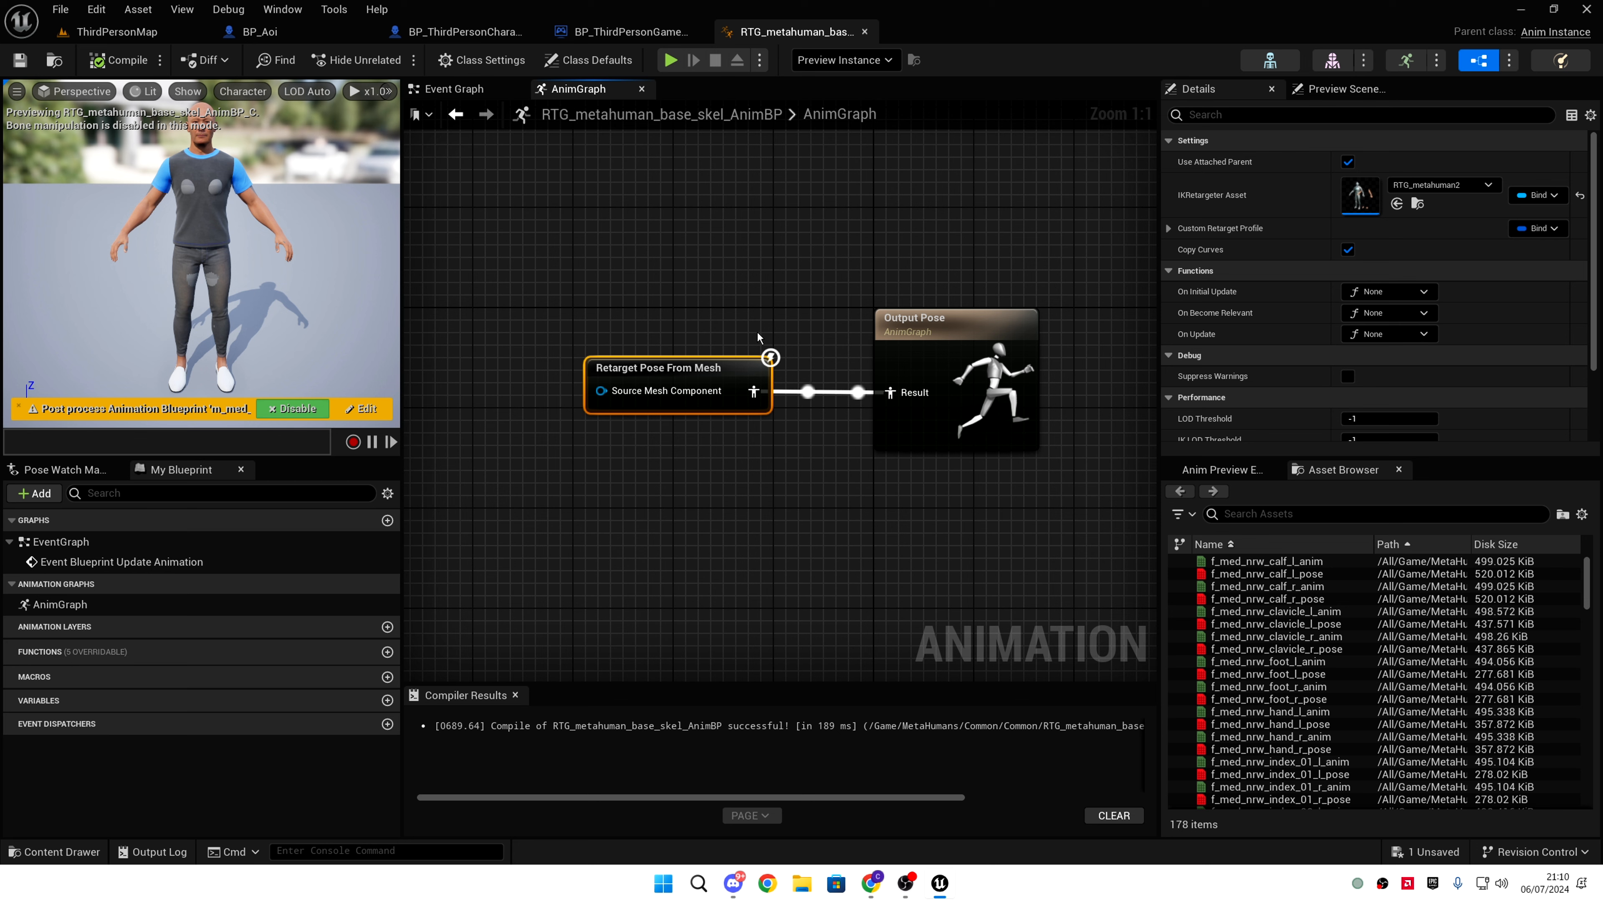
# - Inspect the BP_Aoi character placed in the ThirdPersonMap level
pyautogui.click(114, 32)
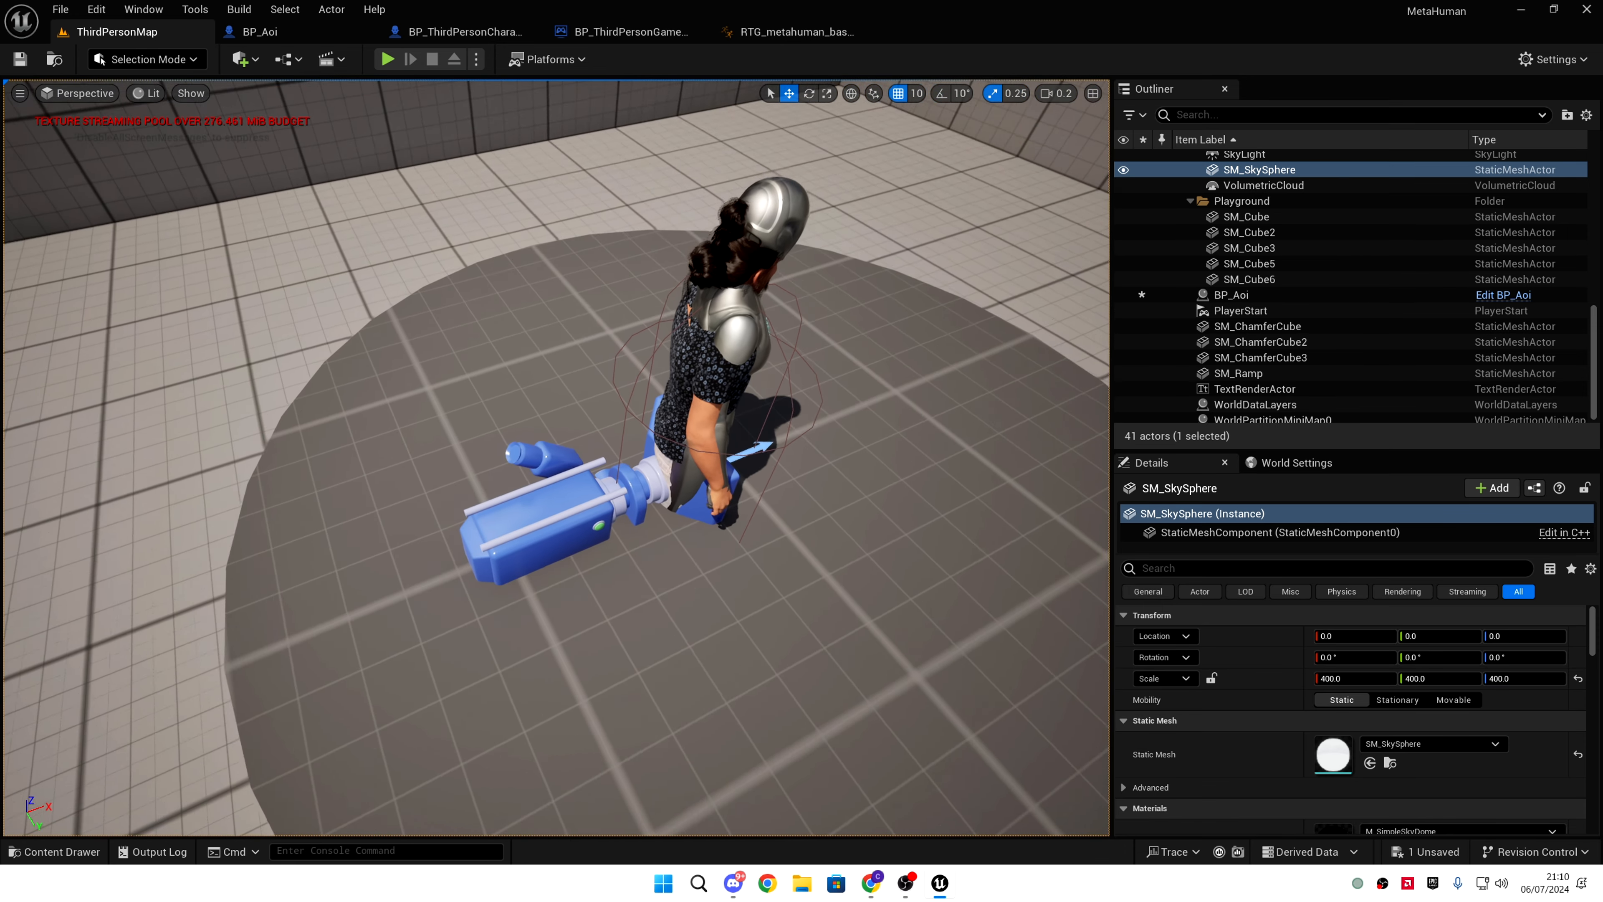
pyautogui.moveTo(555, 458); pyautogui.dragTo(489, 385, button='right')
pyautogui.click(473, 488)
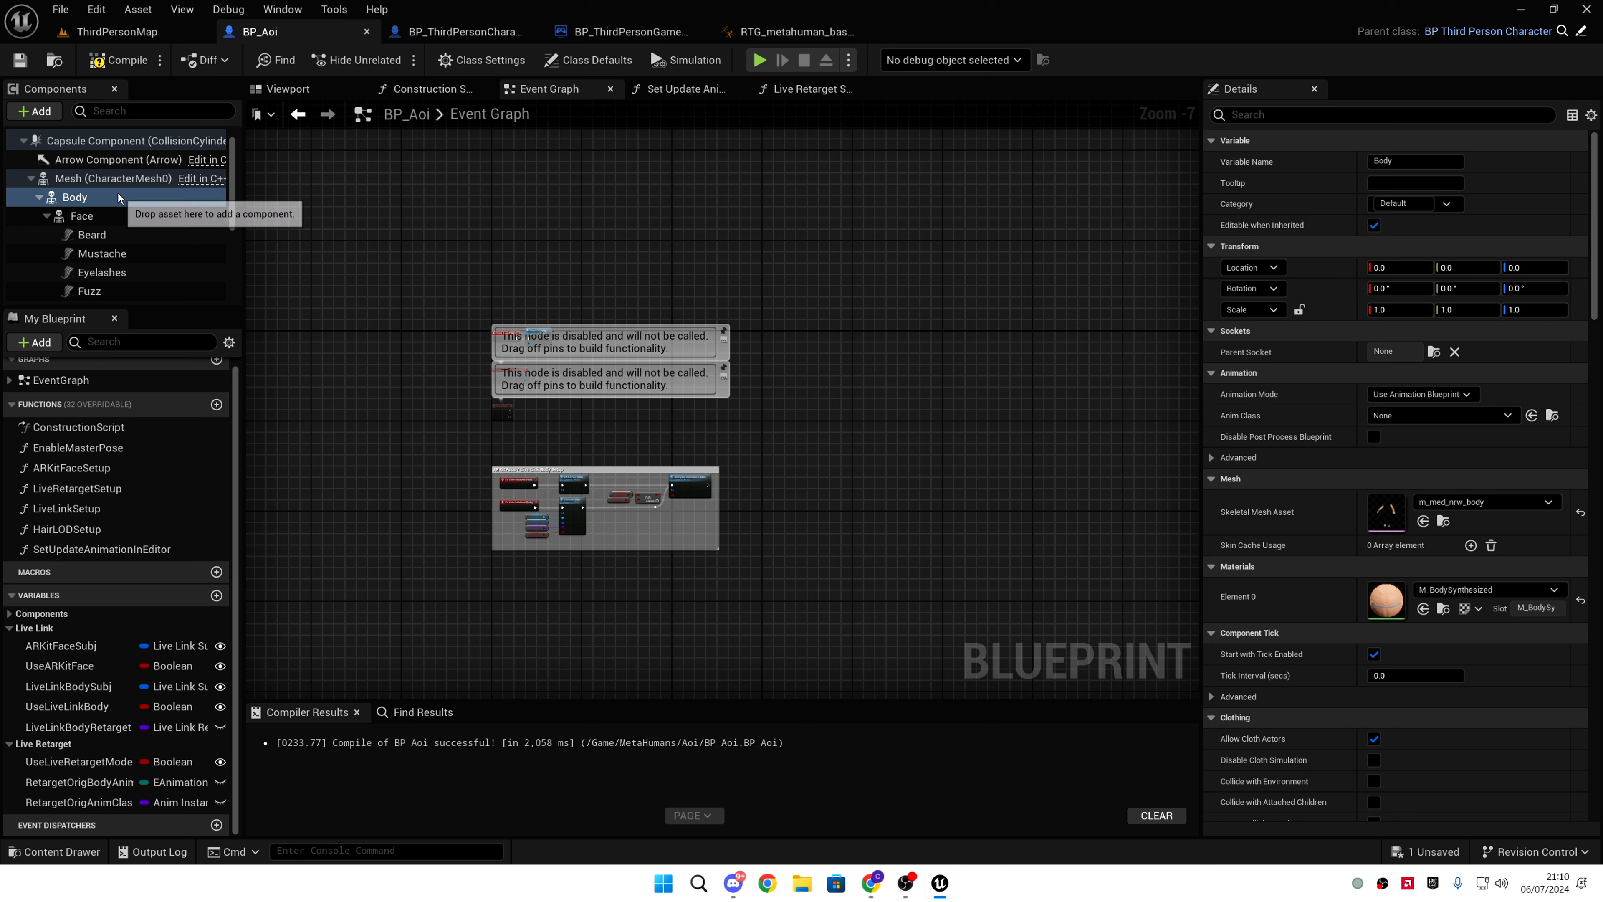
# - In BP_Aoi, turn off Visible for the Mesh (CharacterMesh0) component and show the character in the viewport
pyautogui.click(117, 182)
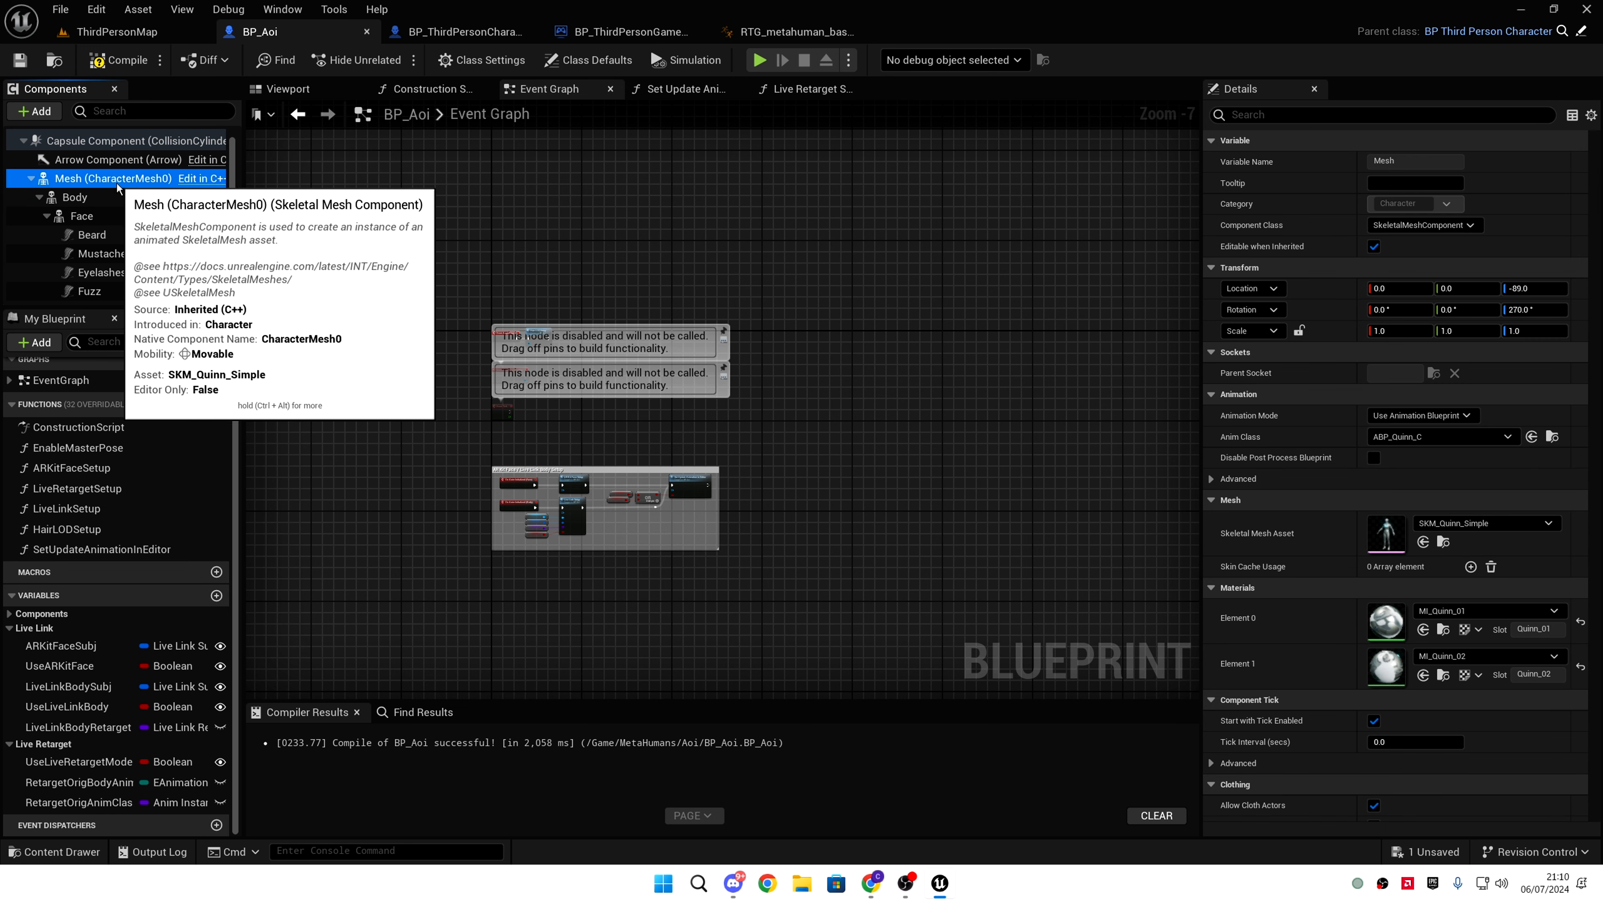
pyautogui.write('vis')
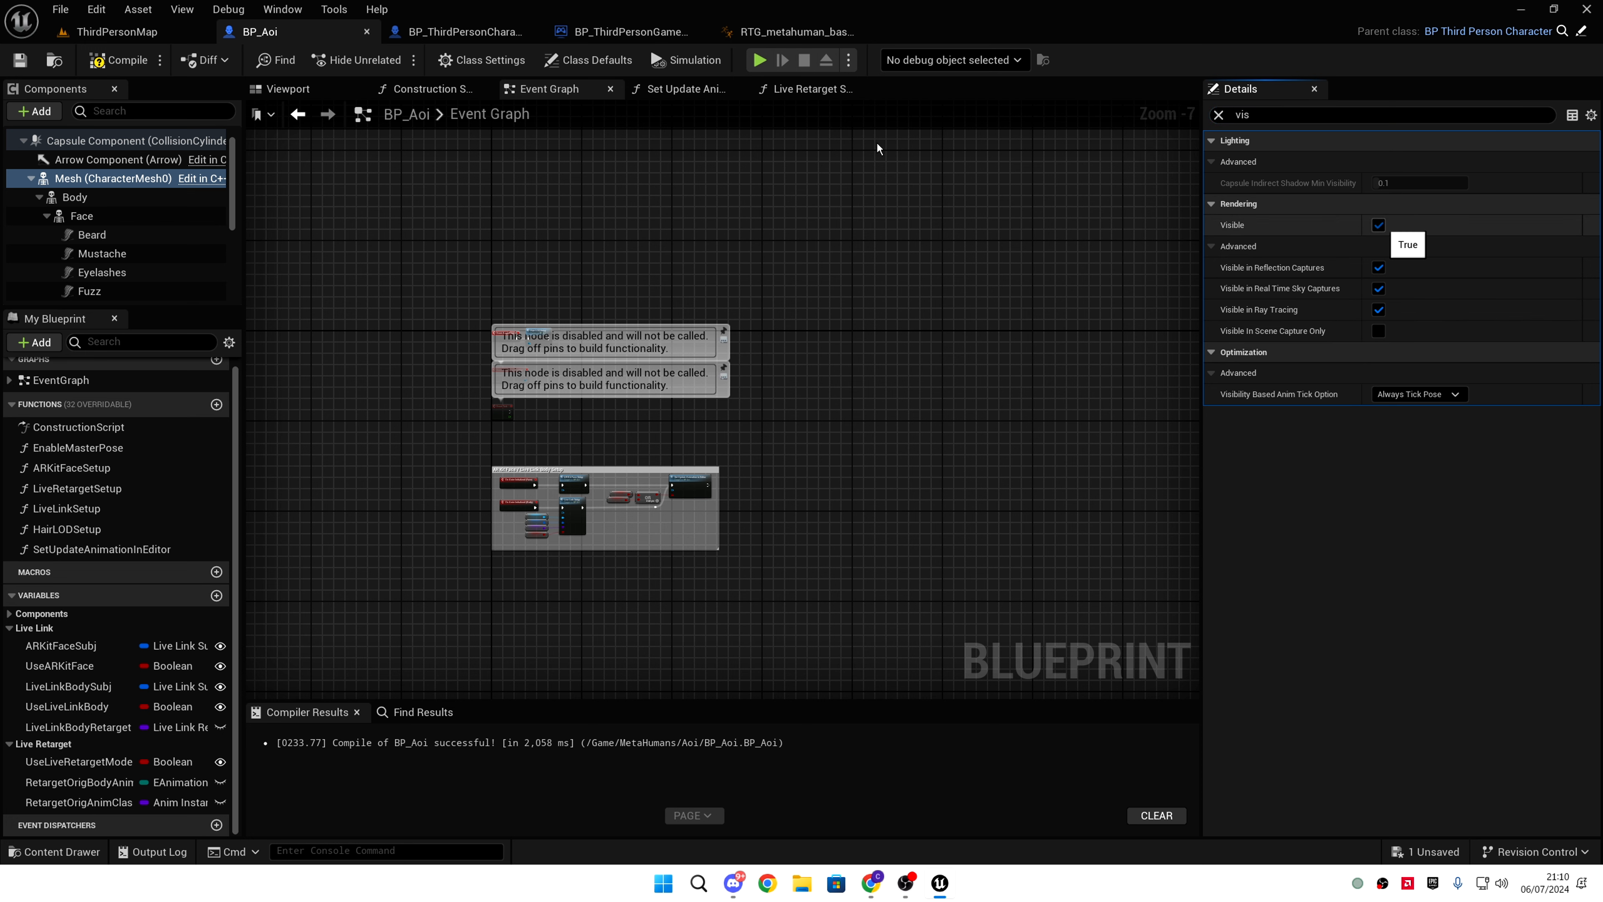
pyautogui.click(322, 95)
pyautogui.click(1378, 226)
pyautogui.click(1378, 225)
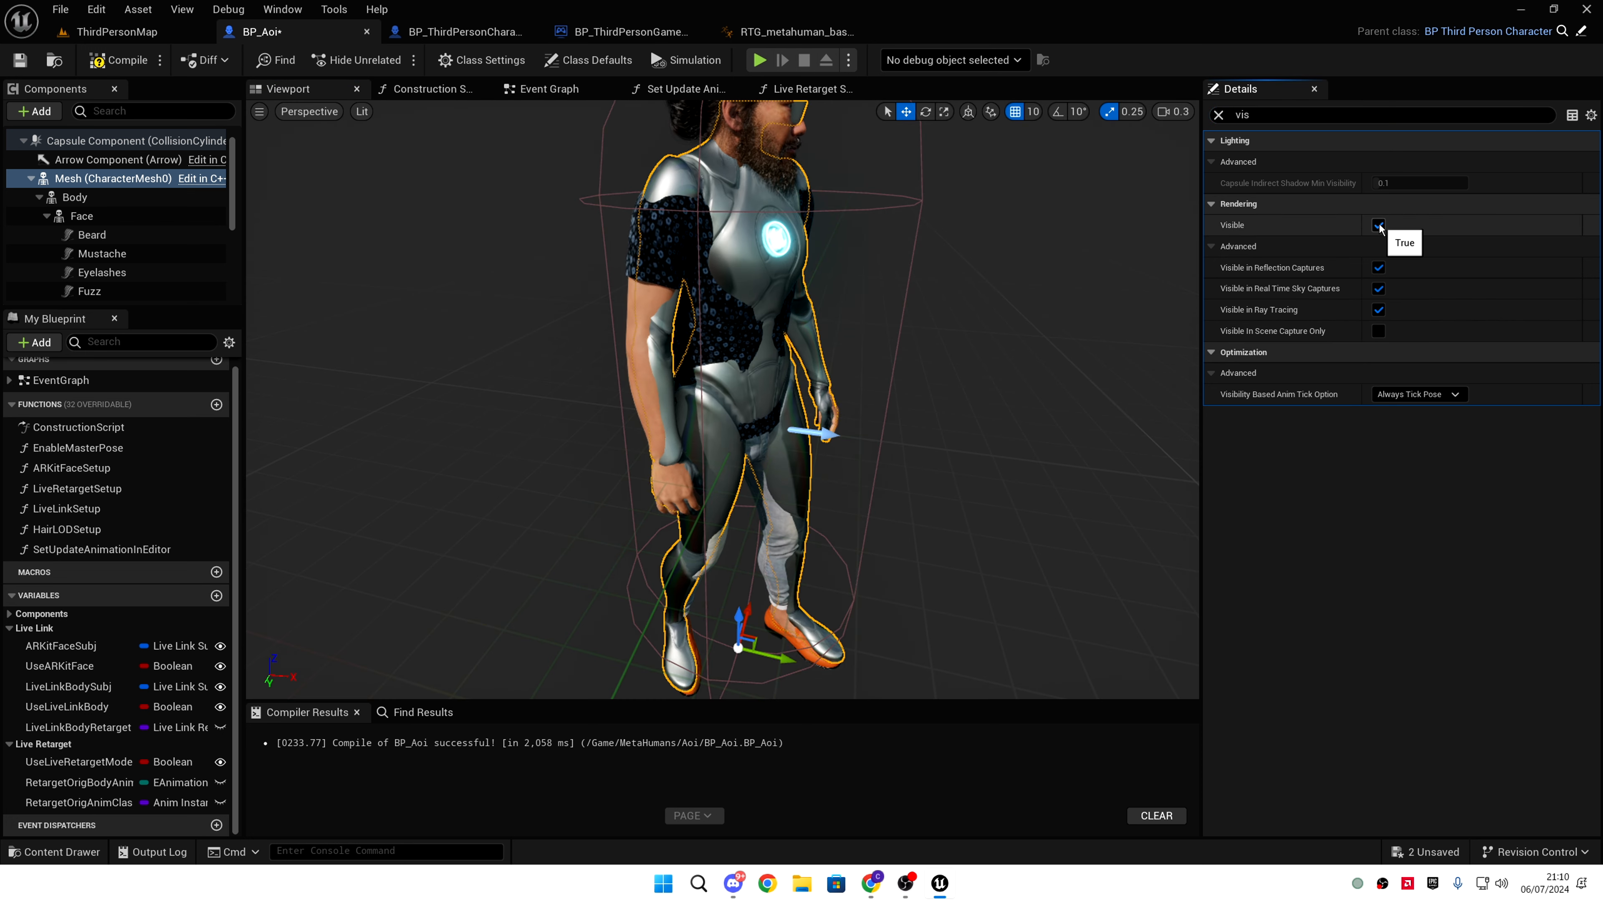
pyautogui.click(1377, 225)
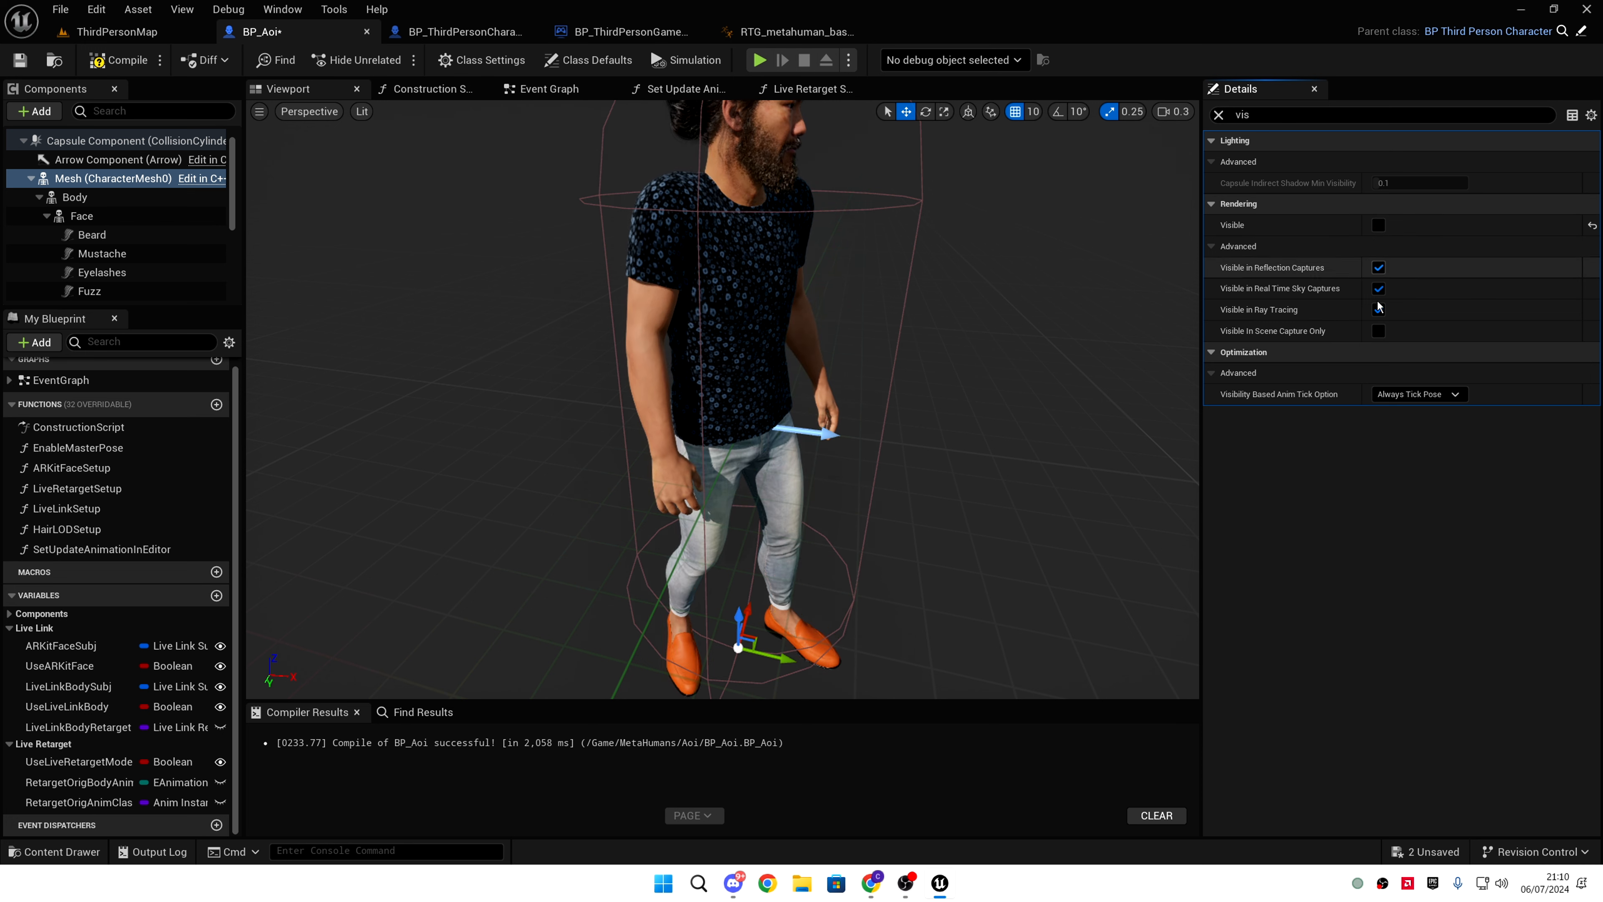
# - Set the mesh's Visibility Based Anim Tick Option to Always Tick Pose and Refresh Bones, and compile BP_Aoi
pyautogui.click(1417, 394)
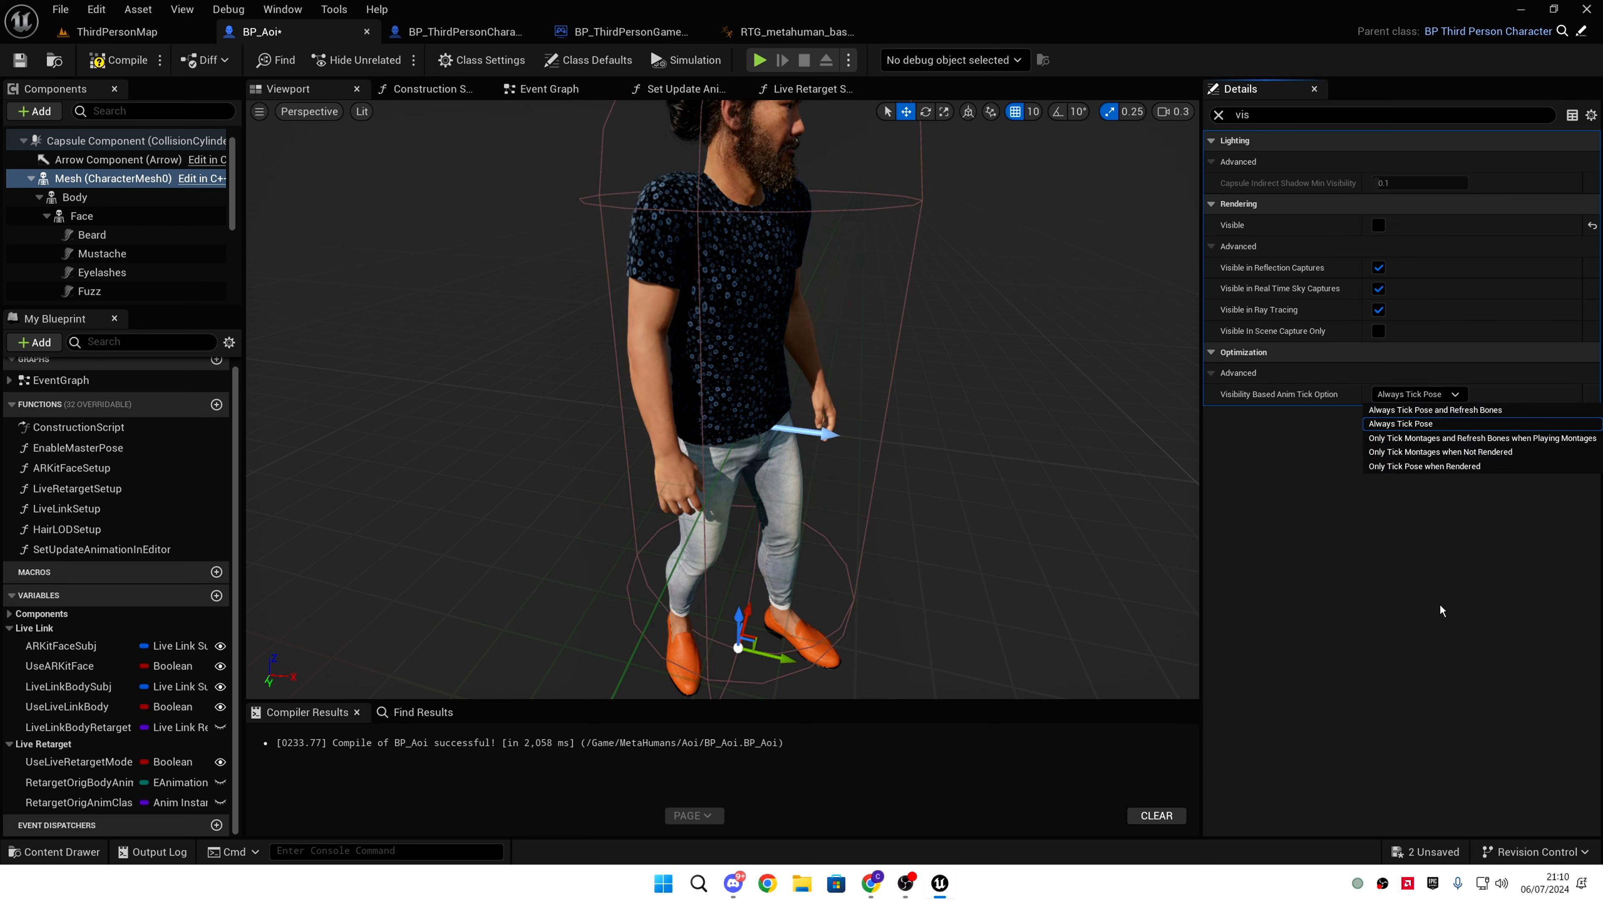
pyautogui.click(1492, 410)
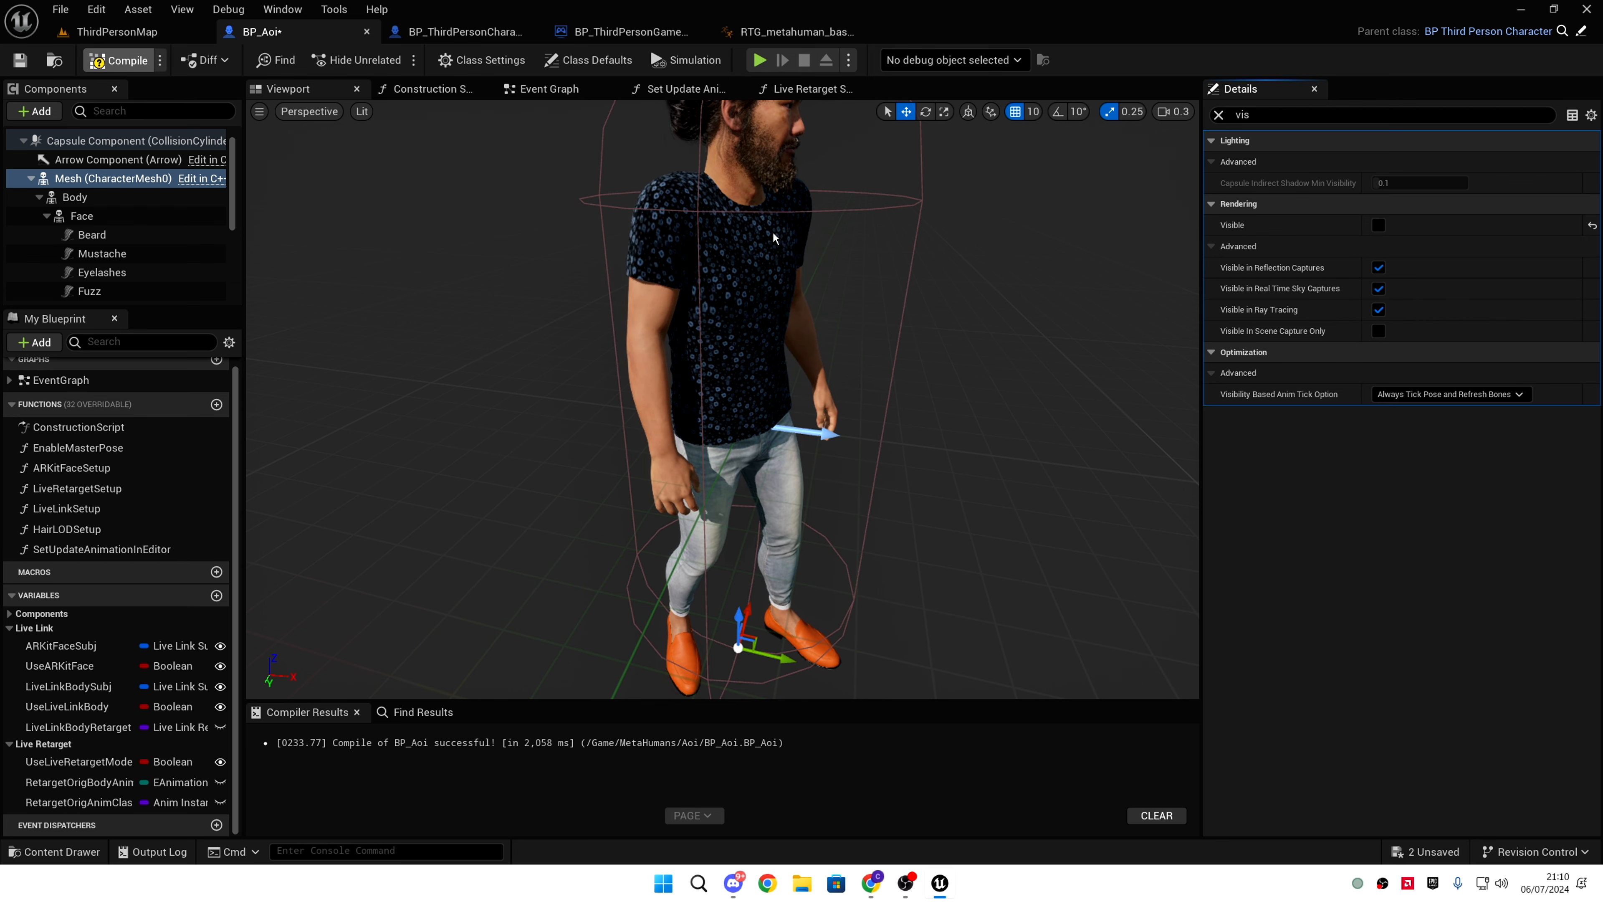
pyautogui.moveTo(831, 256)
pyautogui.mouseDown(button='right')
pyautogui.moveTo(826, 221)
pyautogui.moveTo(864, 227)
pyautogui.moveTo(846, 278)
pyautogui.moveTo(795, 249)
pyautogui.moveTo(829, 245)
pyautogui.mouseUp(button='right')
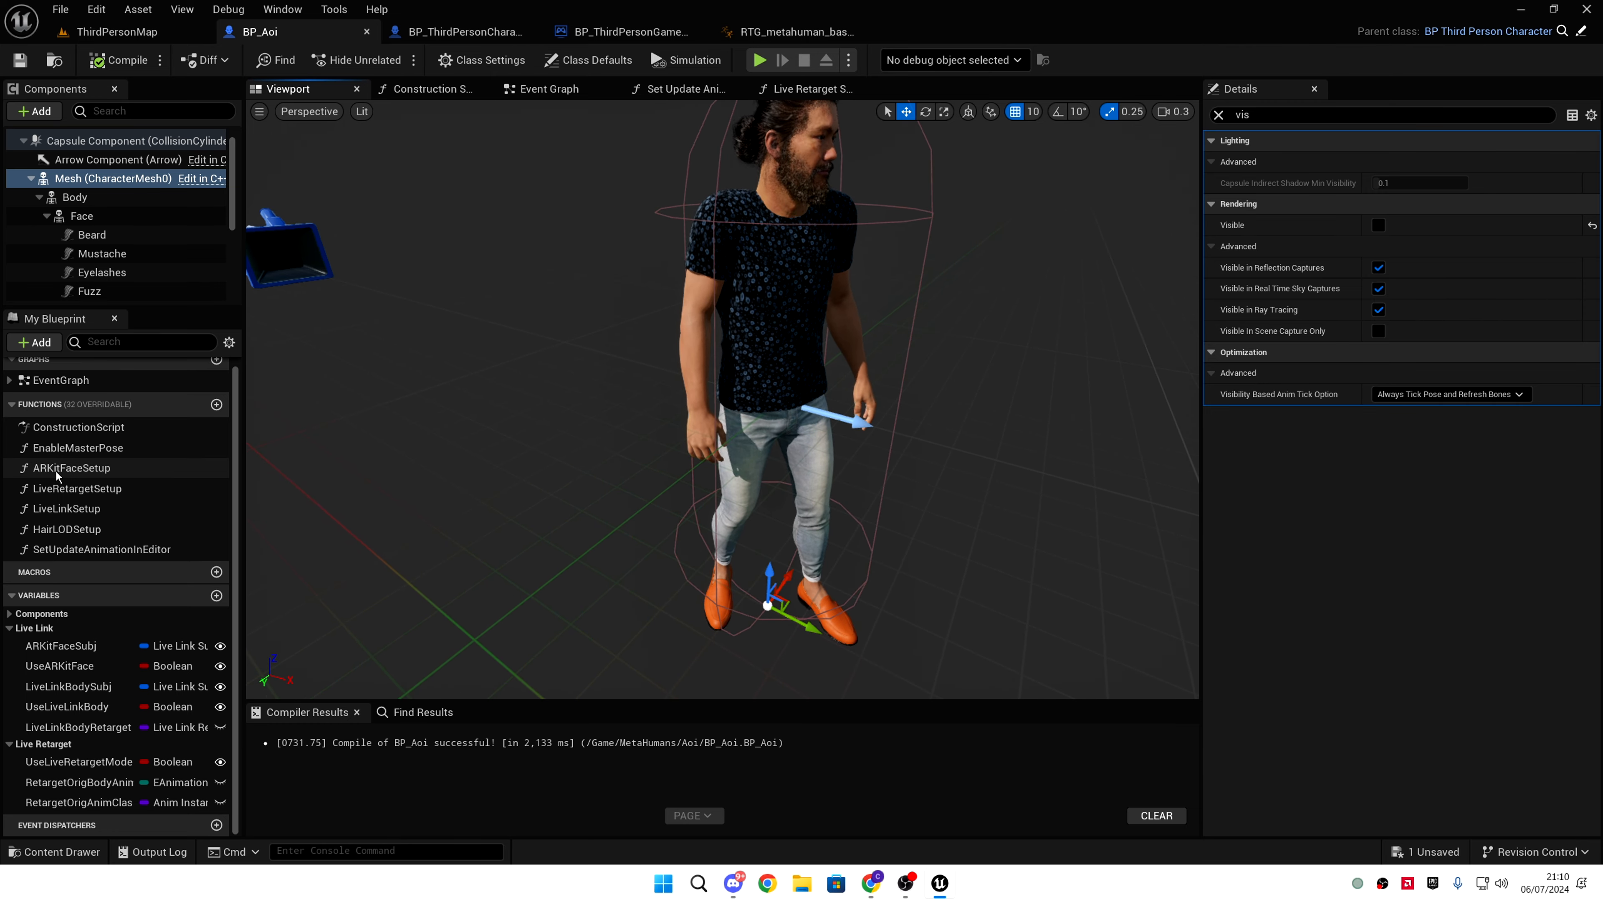
# - Set the Forced LOD of BP_Aoi's LODSync component to 0
pyautogui.scroll(-5, 140, 300)
pyautogui.scroll(-1, 140, 300)
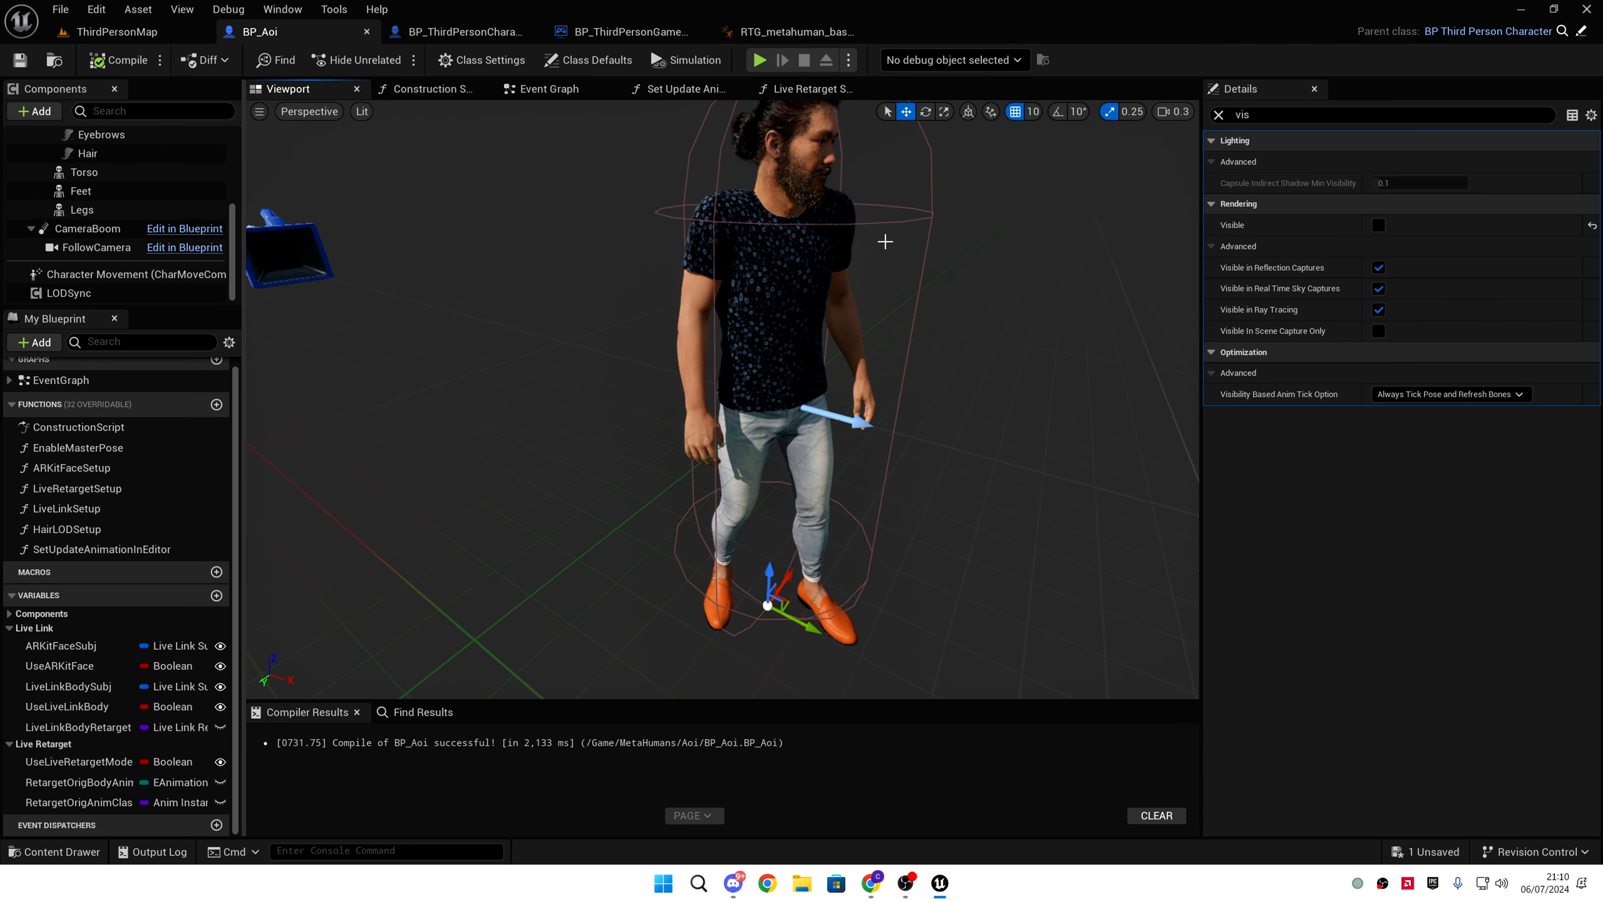
pyautogui.click(1218, 115)
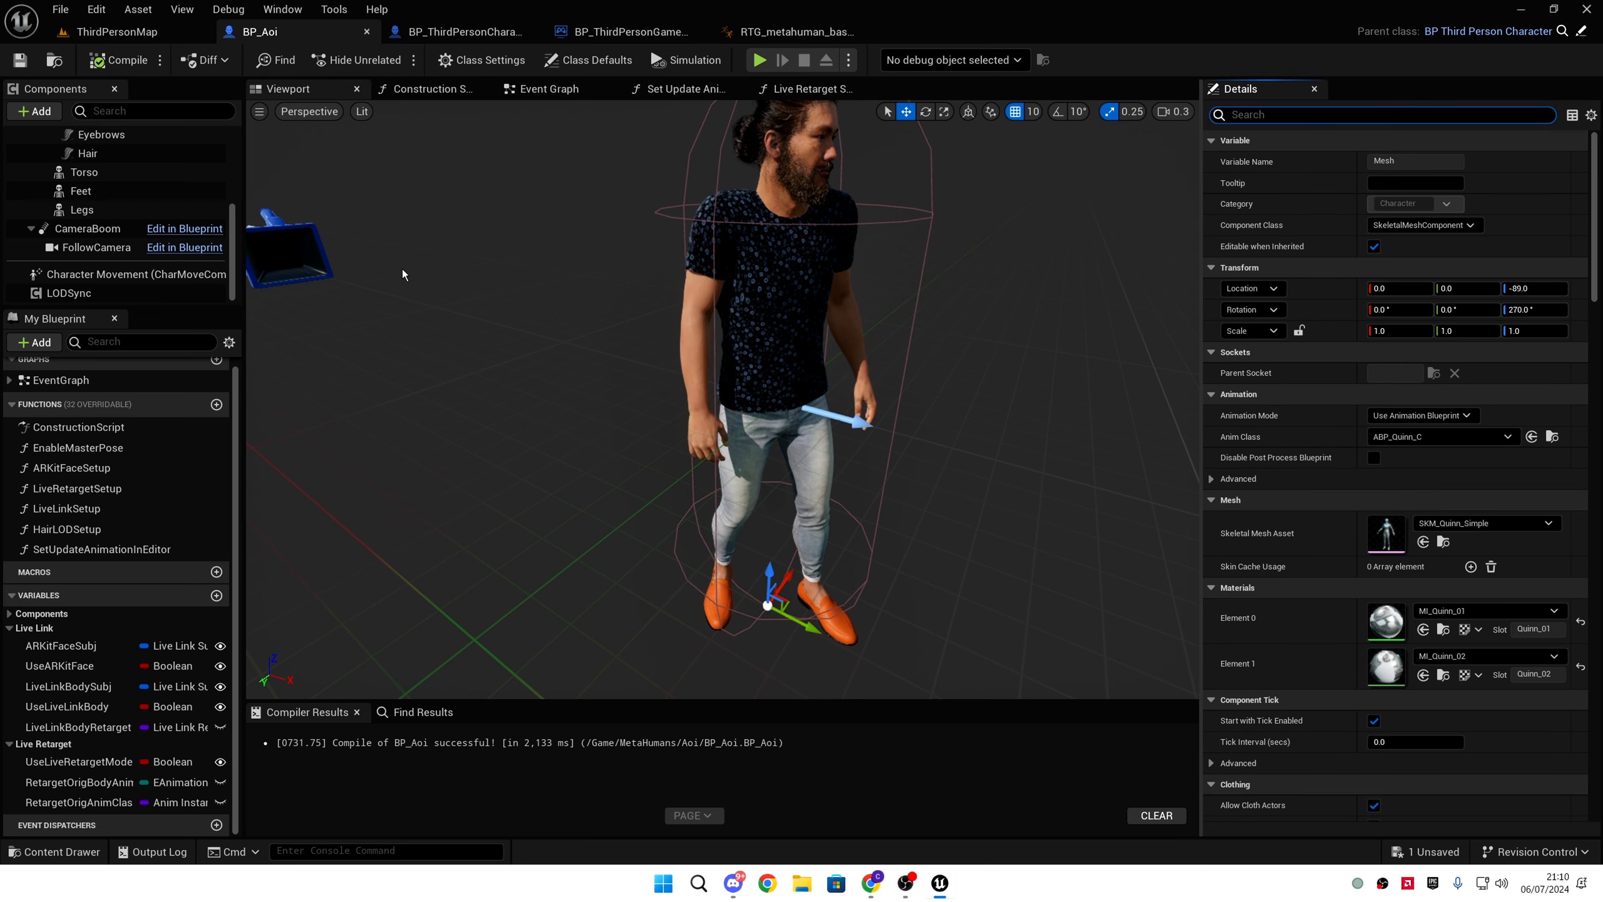
pyautogui.click(120, 273)
pyautogui.click(105, 292)
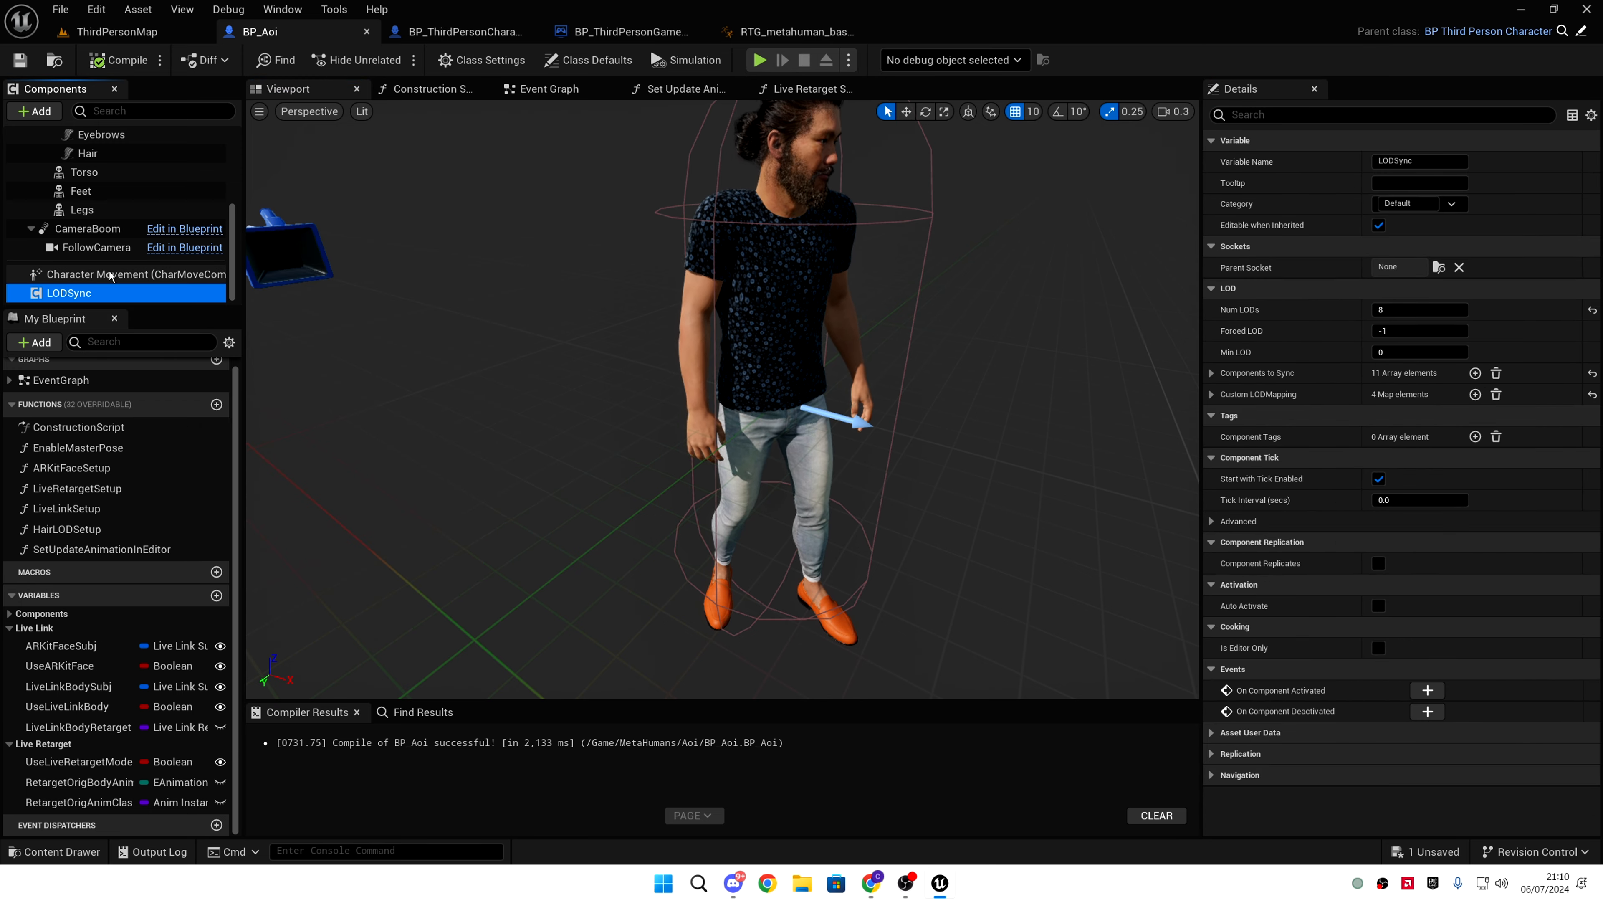
pyautogui.click(107, 212)
pyautogui.click(133, 298)
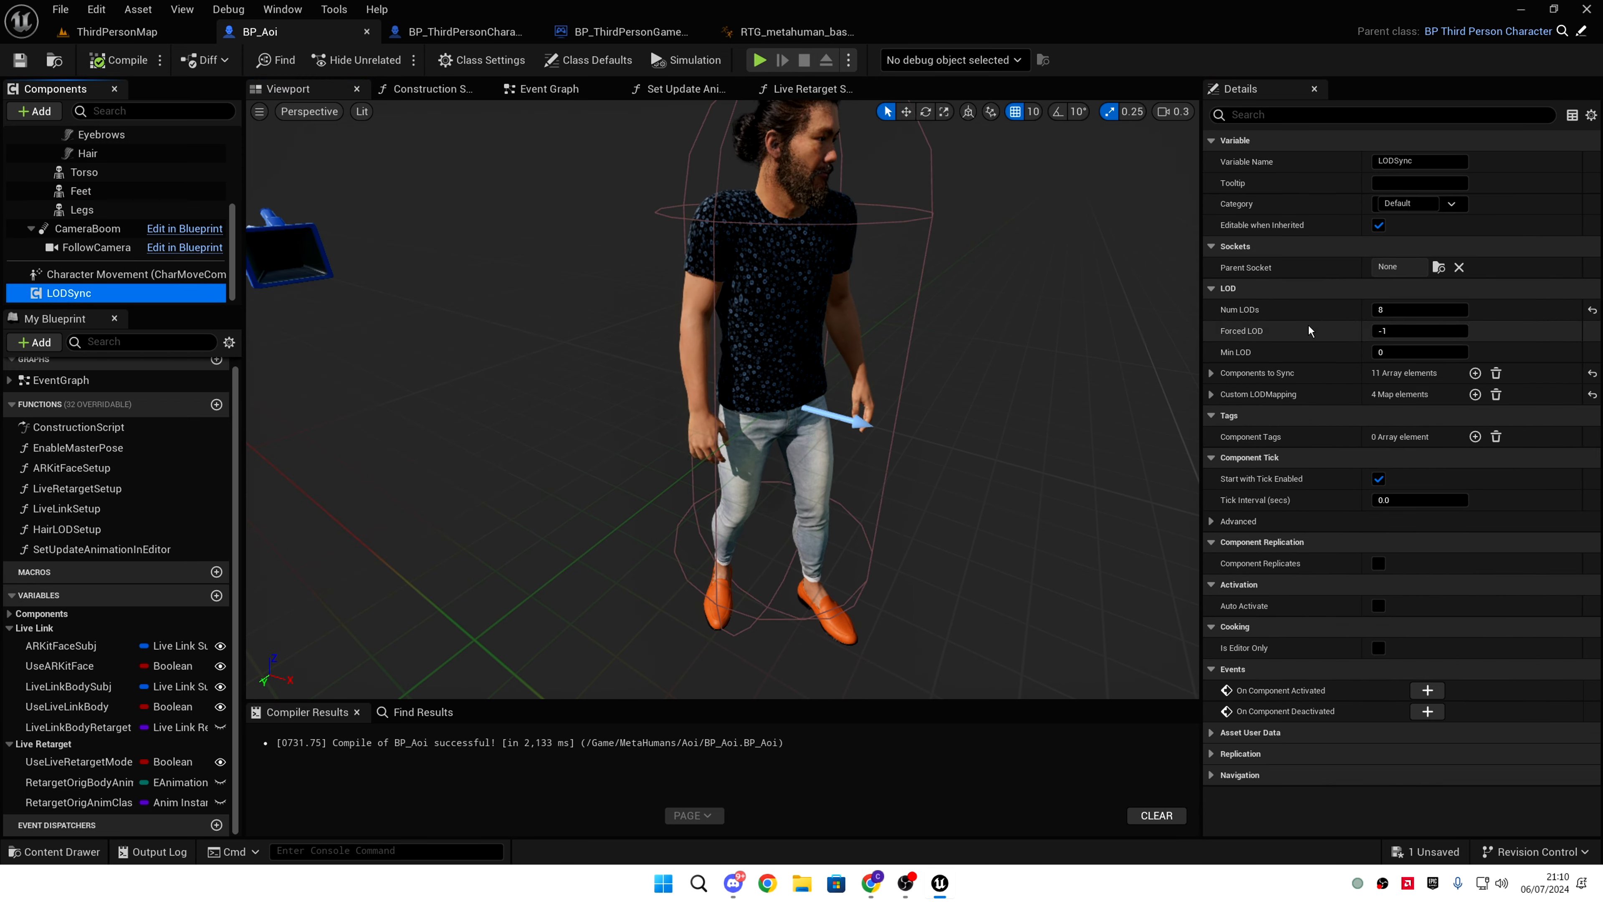
pyautogui.click(1381, 330)
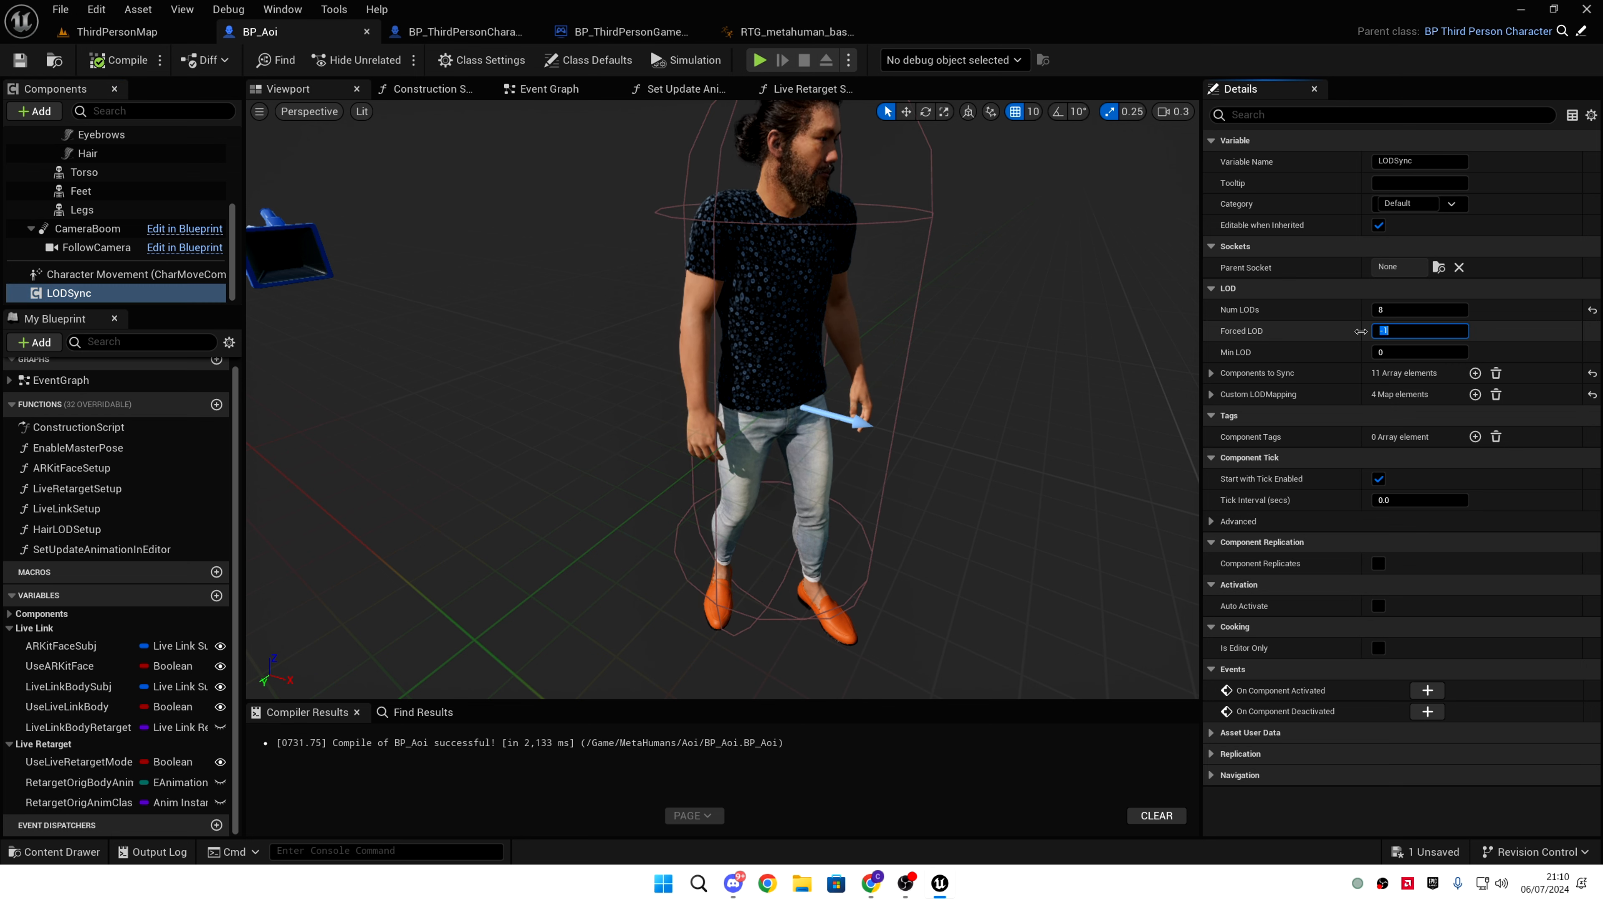
pyautogui.write('0')
pyautogui.press('Return')
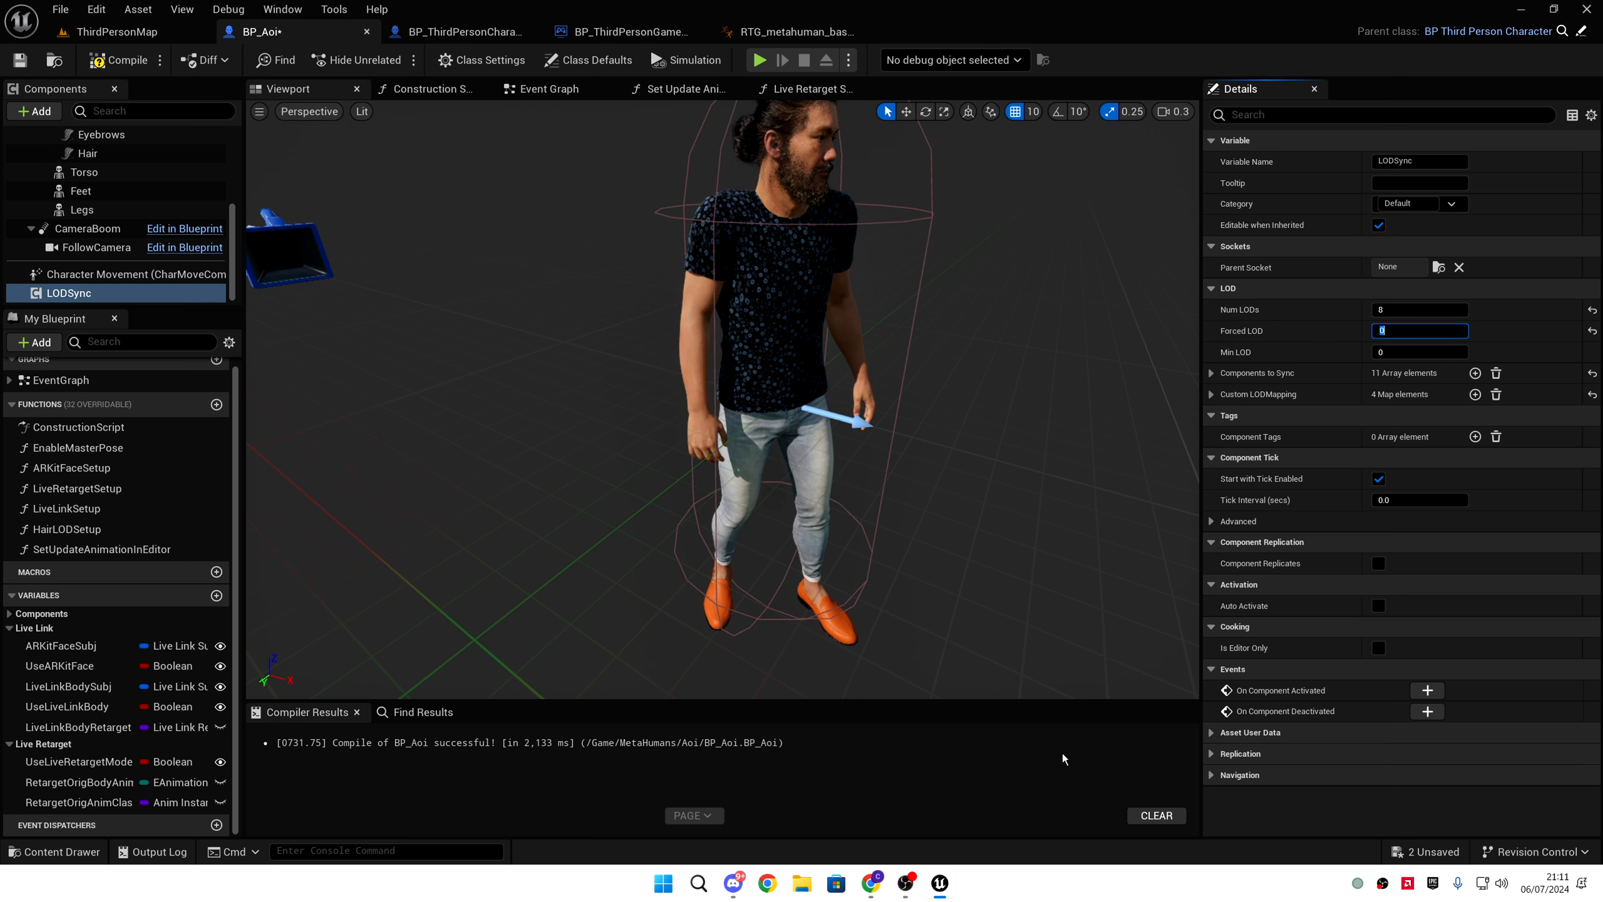
# - Select and copy all input nodes, with their comment groups, in the Event Graph of BP_ThirdPersonCharacter
pyautogui.click(490, 34)
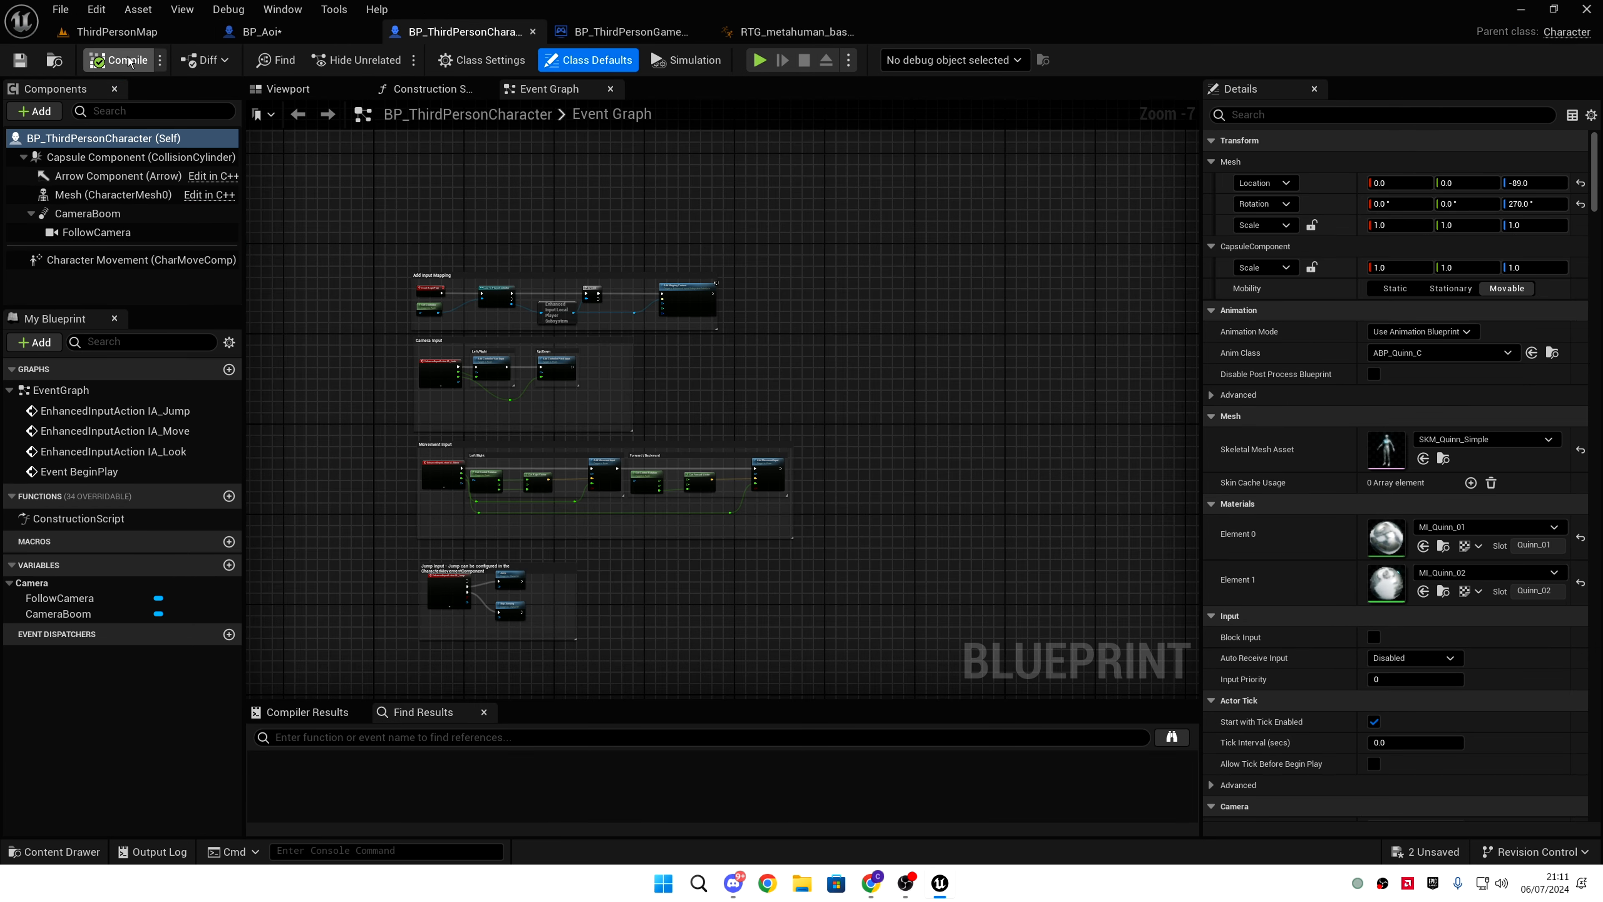
pyautogui.moveTo(567, 199); pyautogui.dragTo(602, 176, button='right')
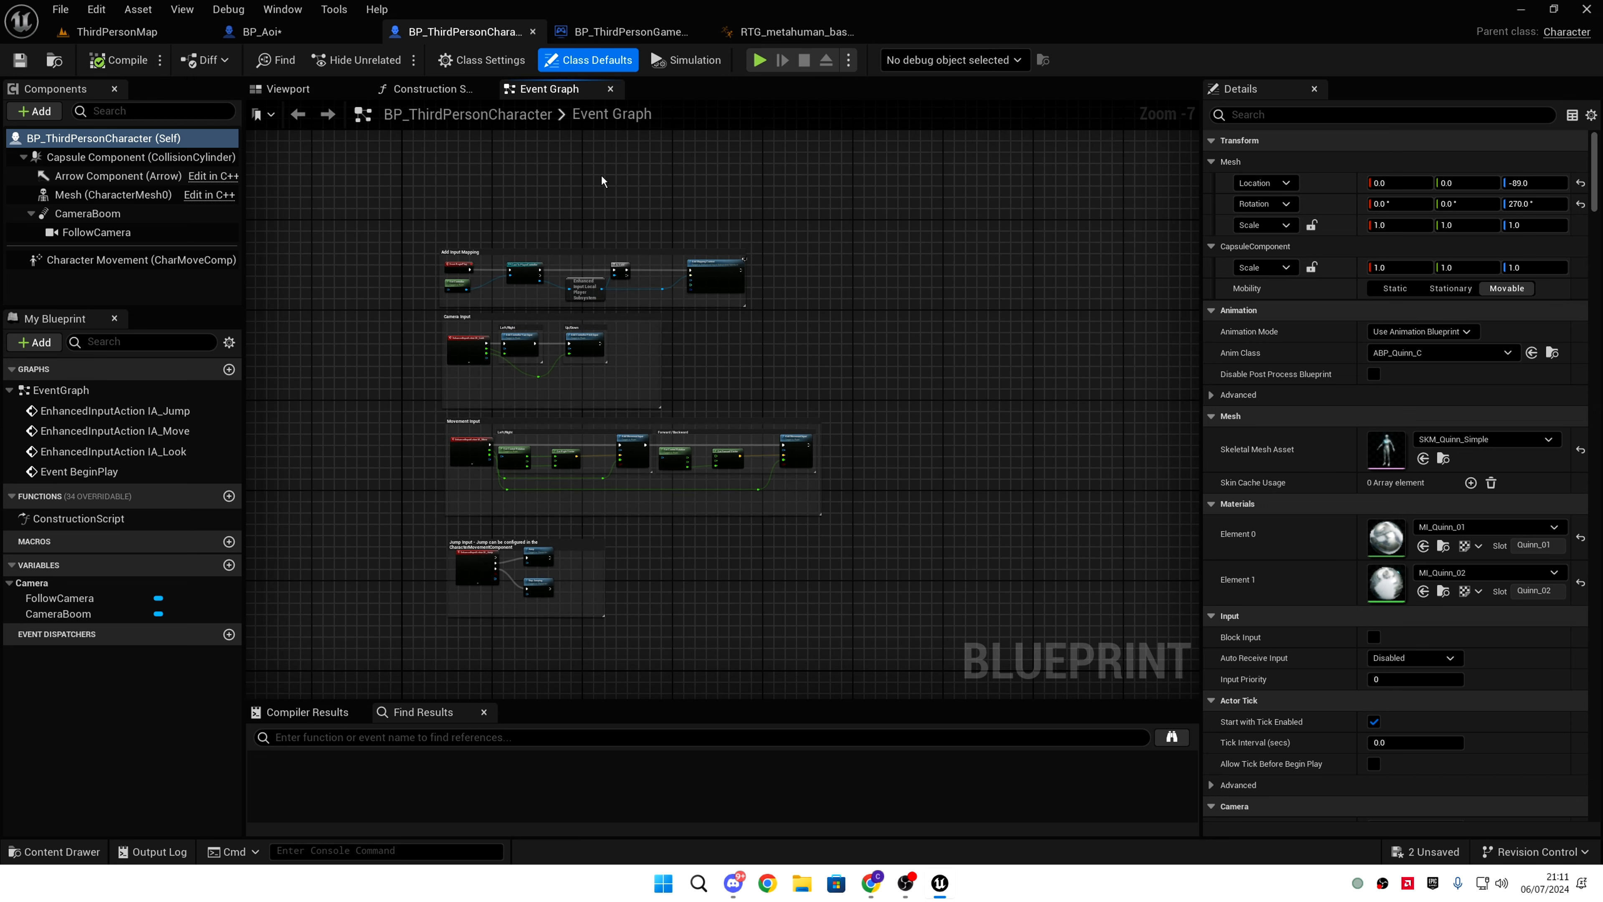
pyautogui.scroll(3, 575, 237)
pyautogui.scroll(-2, 540, 219)
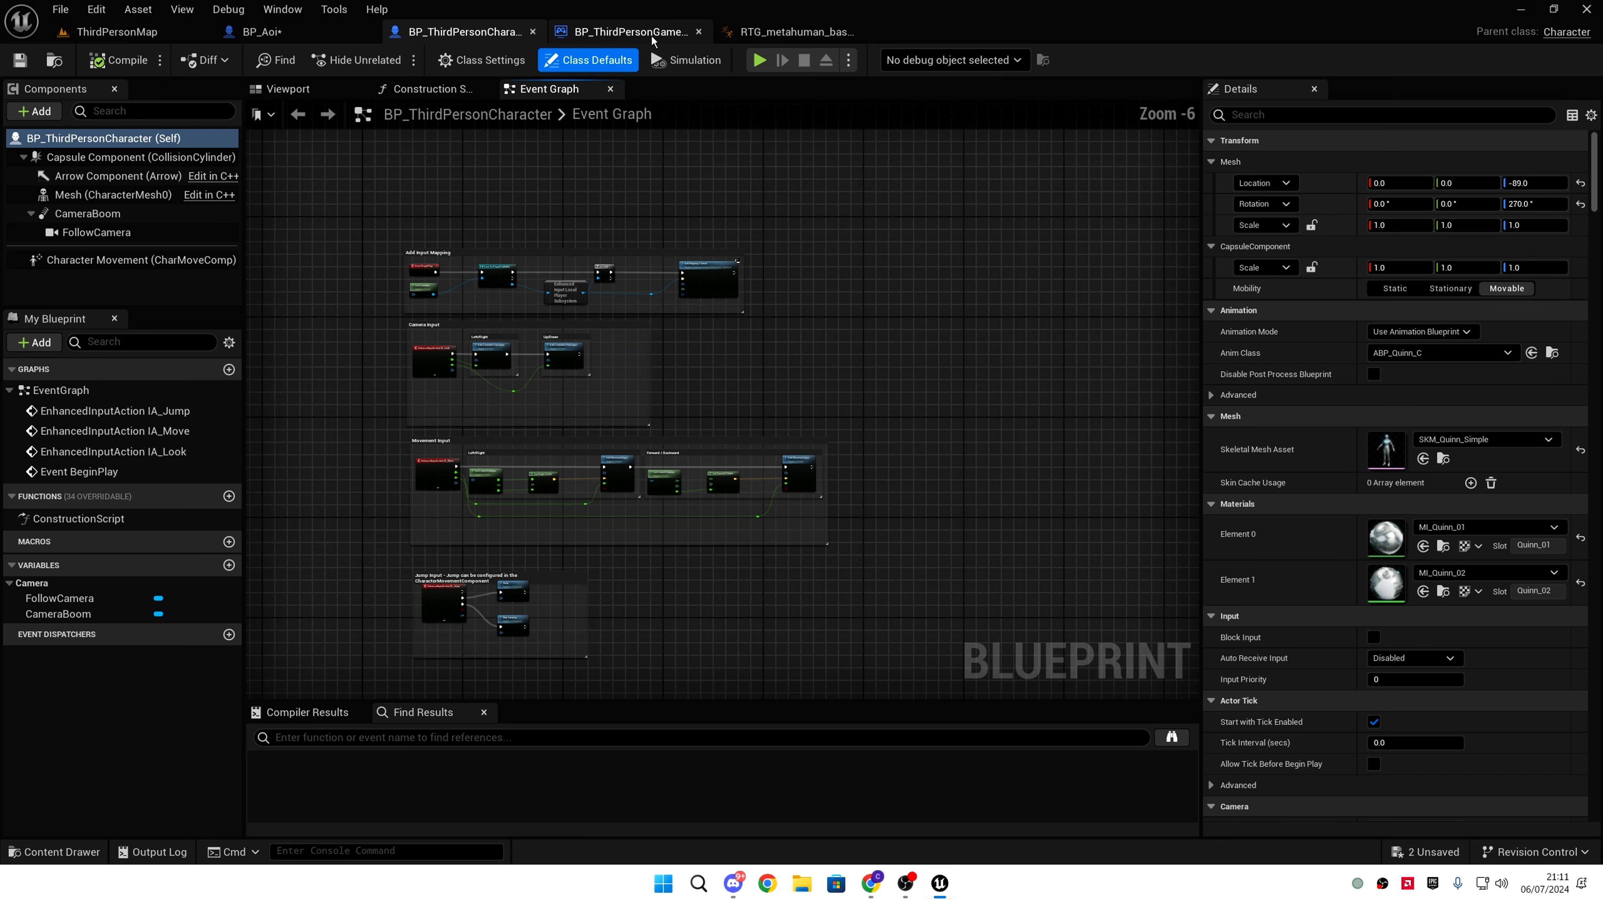
pyautogui.scroll(-4, 424, 234)
pyautogui.moveTo(408, 194); pyautogui.dragTo(815, 564)
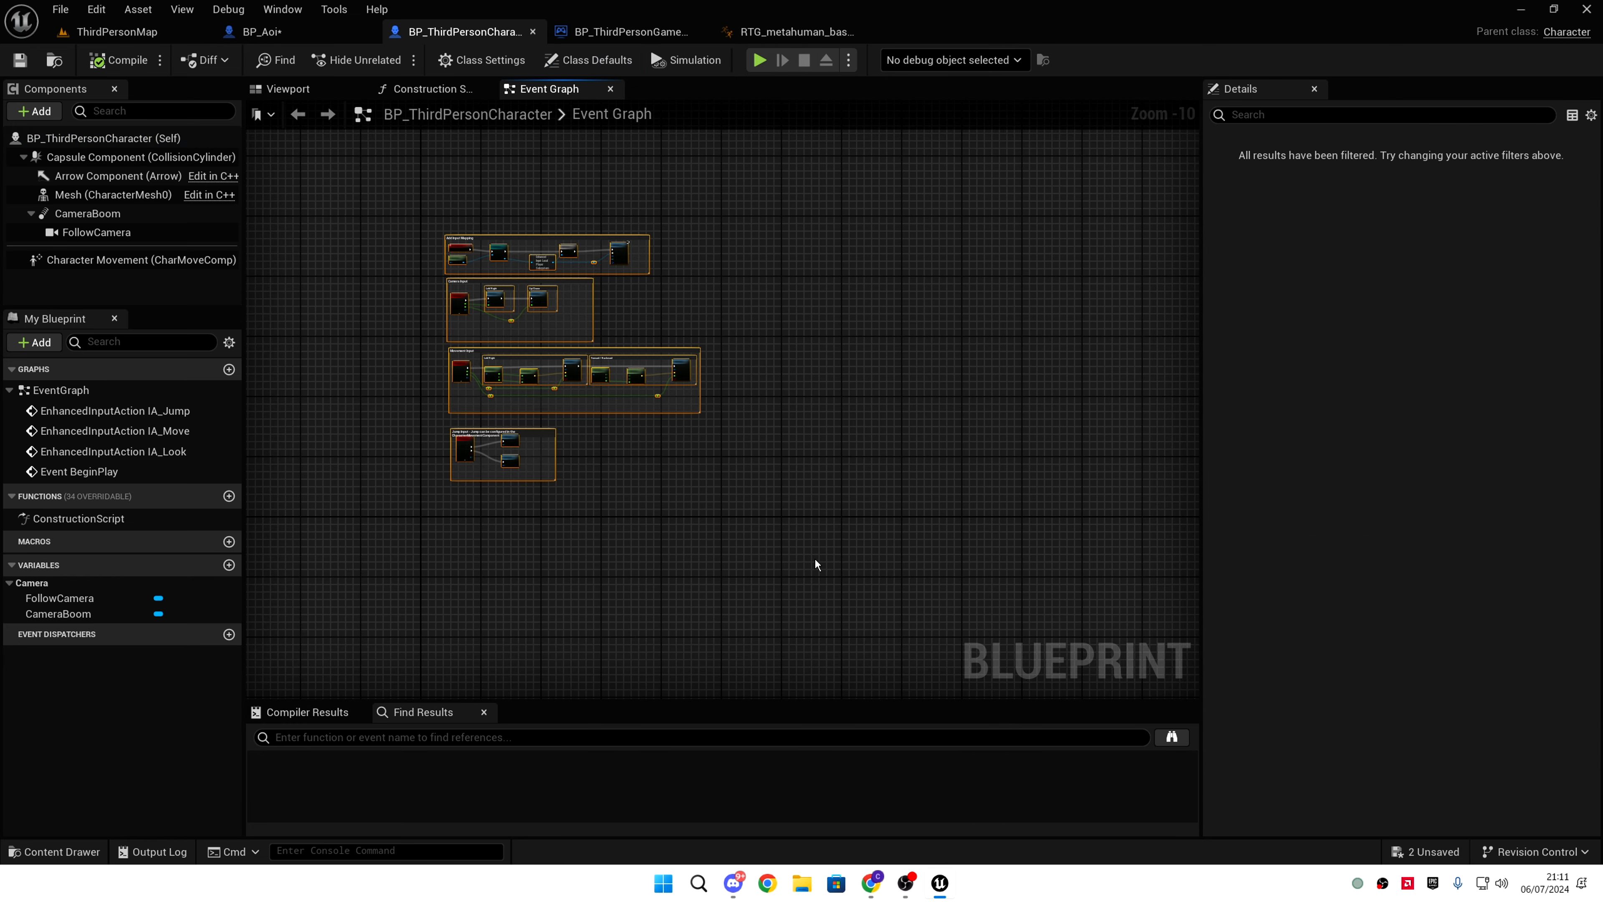
# - Paste the copied input nodes into BP_Aoi's Event Graph and place them below the AR Kit Face / Live Link Body Setup group
pyautogui.click(316, 33)
pyautogui.click(556, 88)
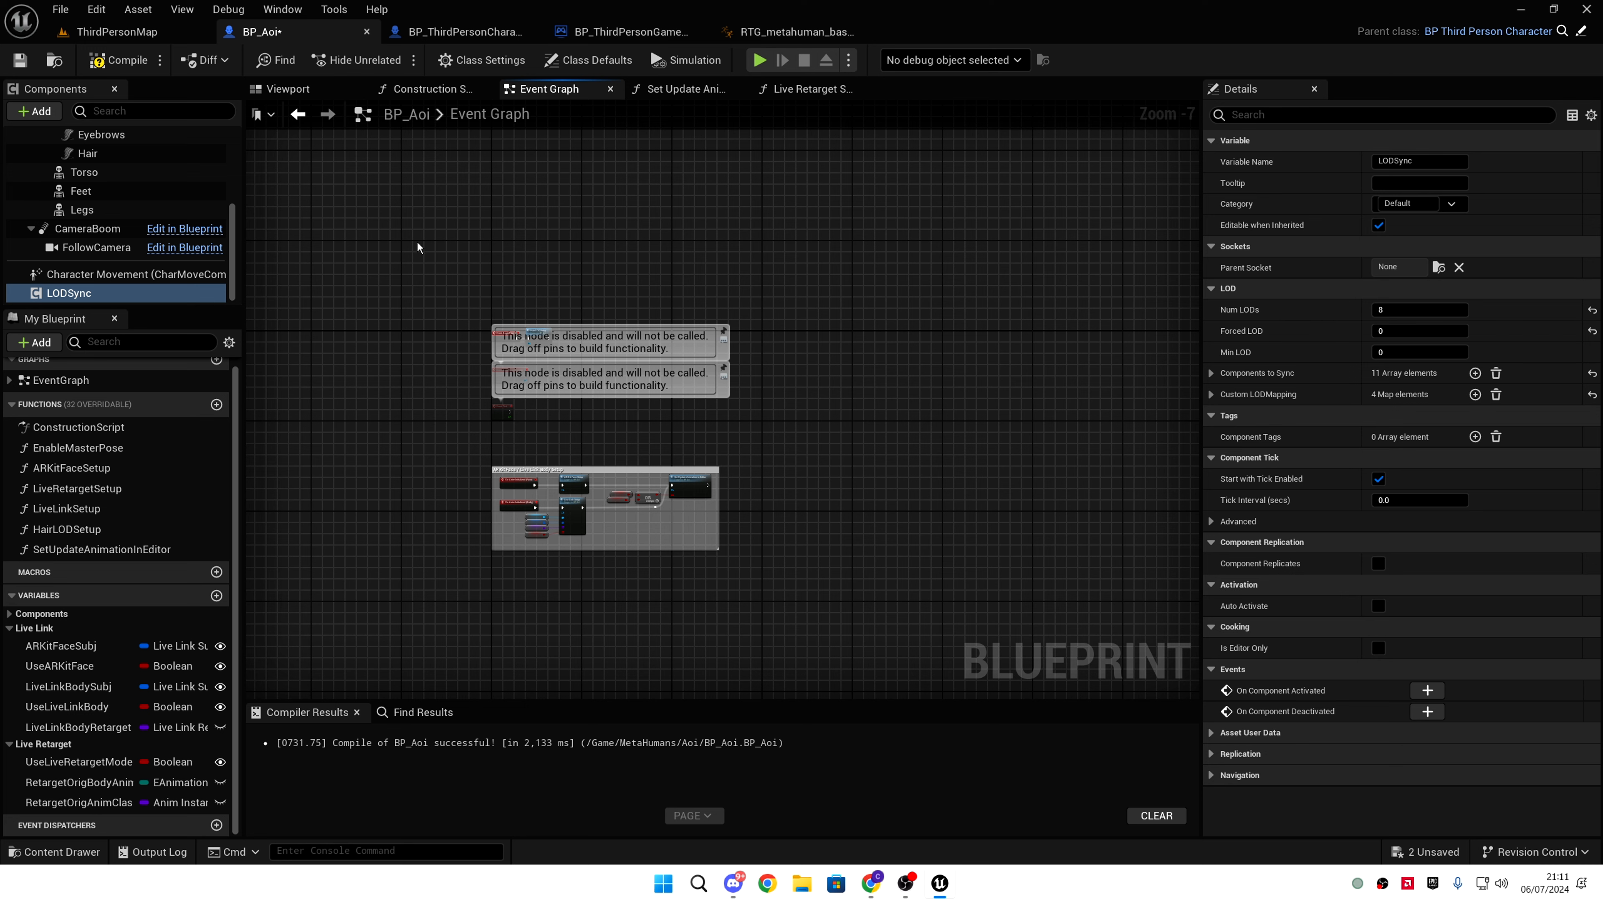
pyautogui.moveTo(597, 634); pyautogui.dragTo(635, 246, button='right')
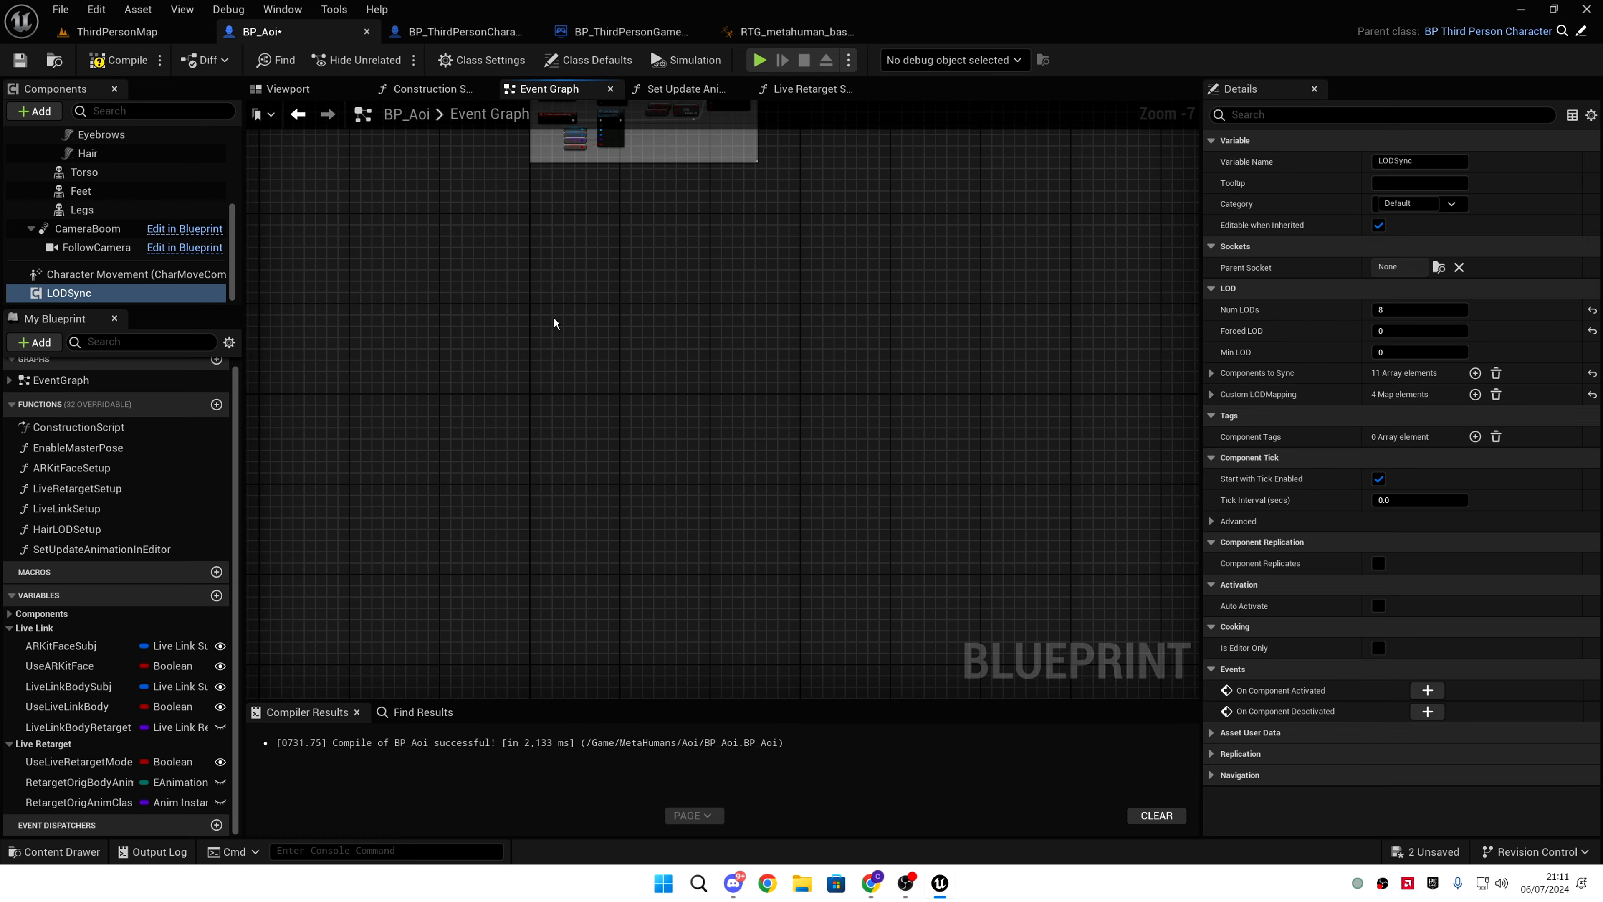
pyautogui.hotkey('ctrl', 'v')
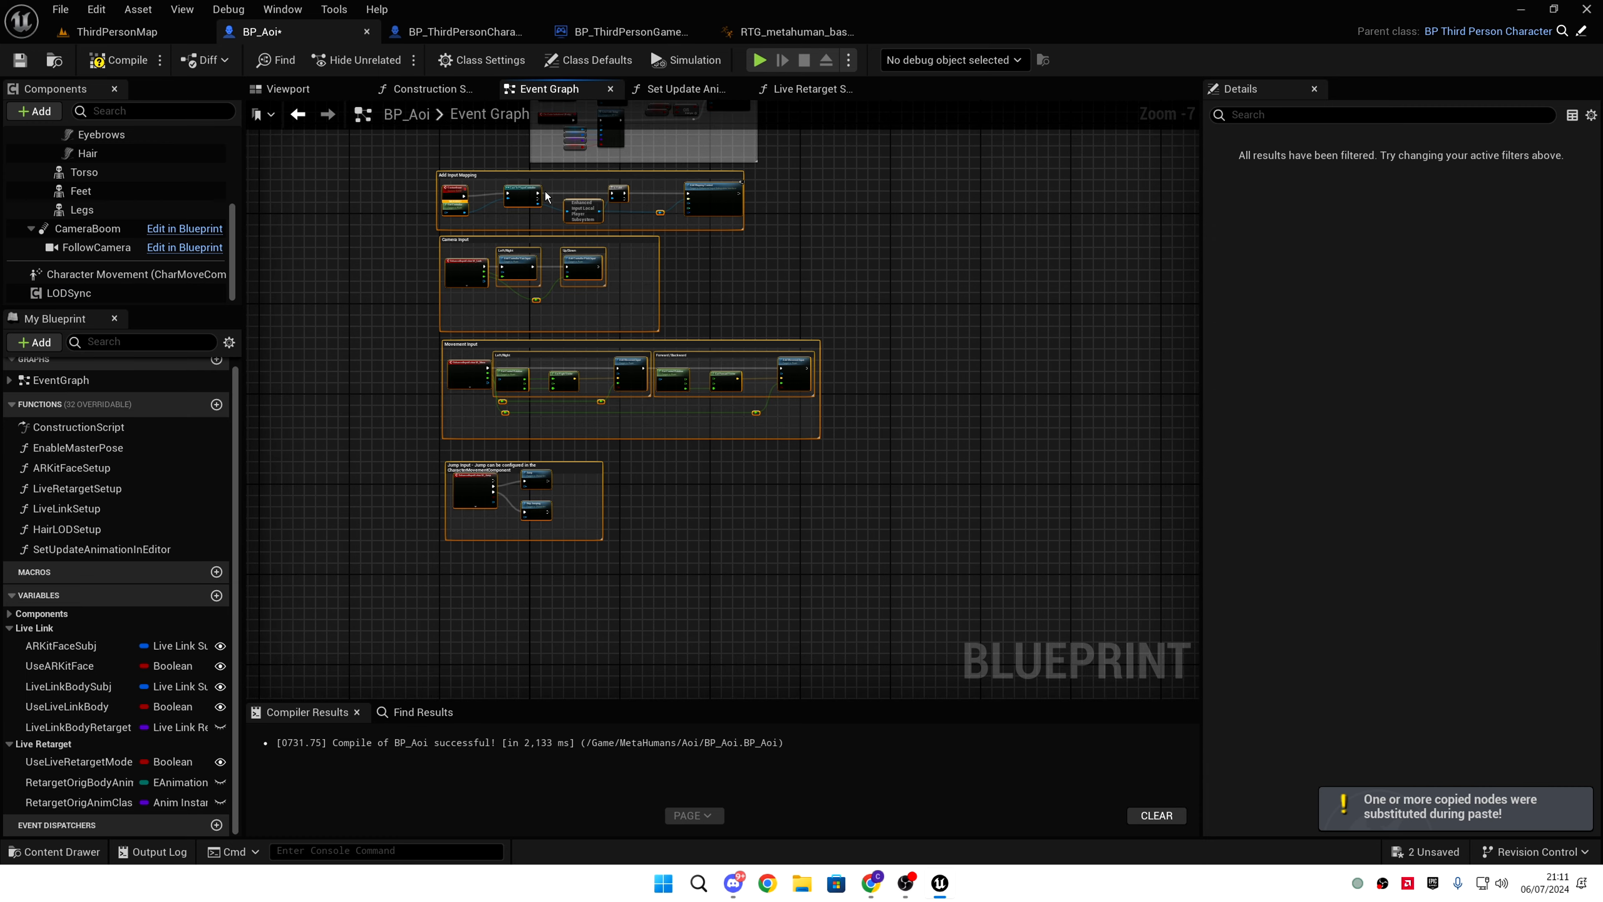
pyautogui.moveTo(558, 175); pyautogui.dragTo(651, 183)
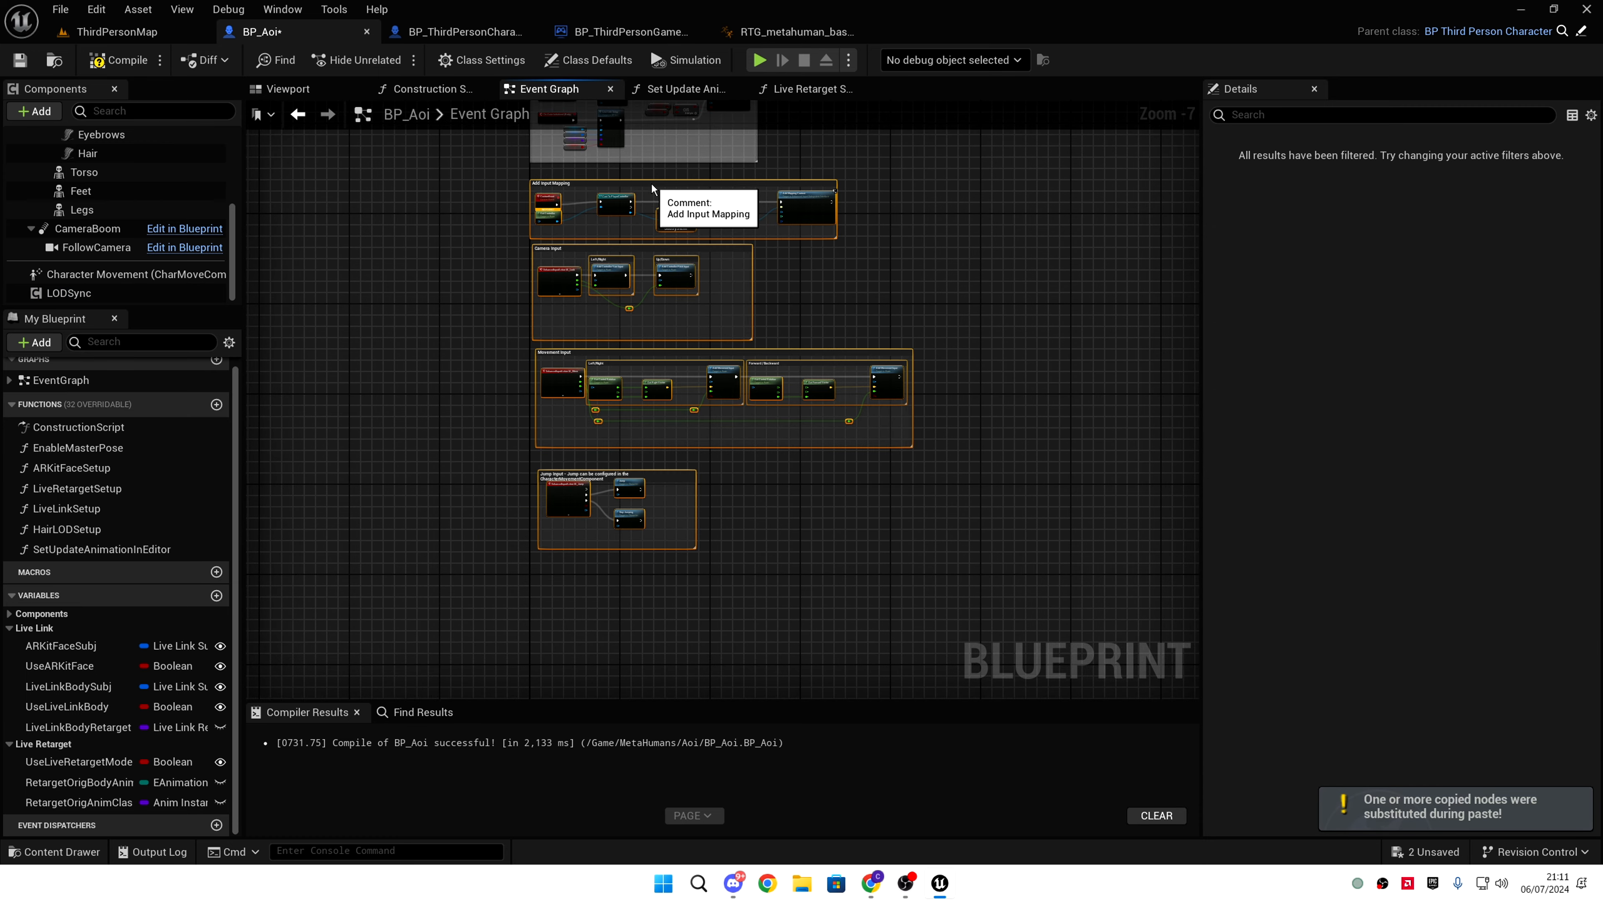
# - Replace the pasted CustomEvent with Event BeginPlay and Hair LODSetup, wired into Cast To PlayerController, and save BP_Aoi
pyautogui.click(498, 202)
pyautogui.scroll(6, 497, 202)
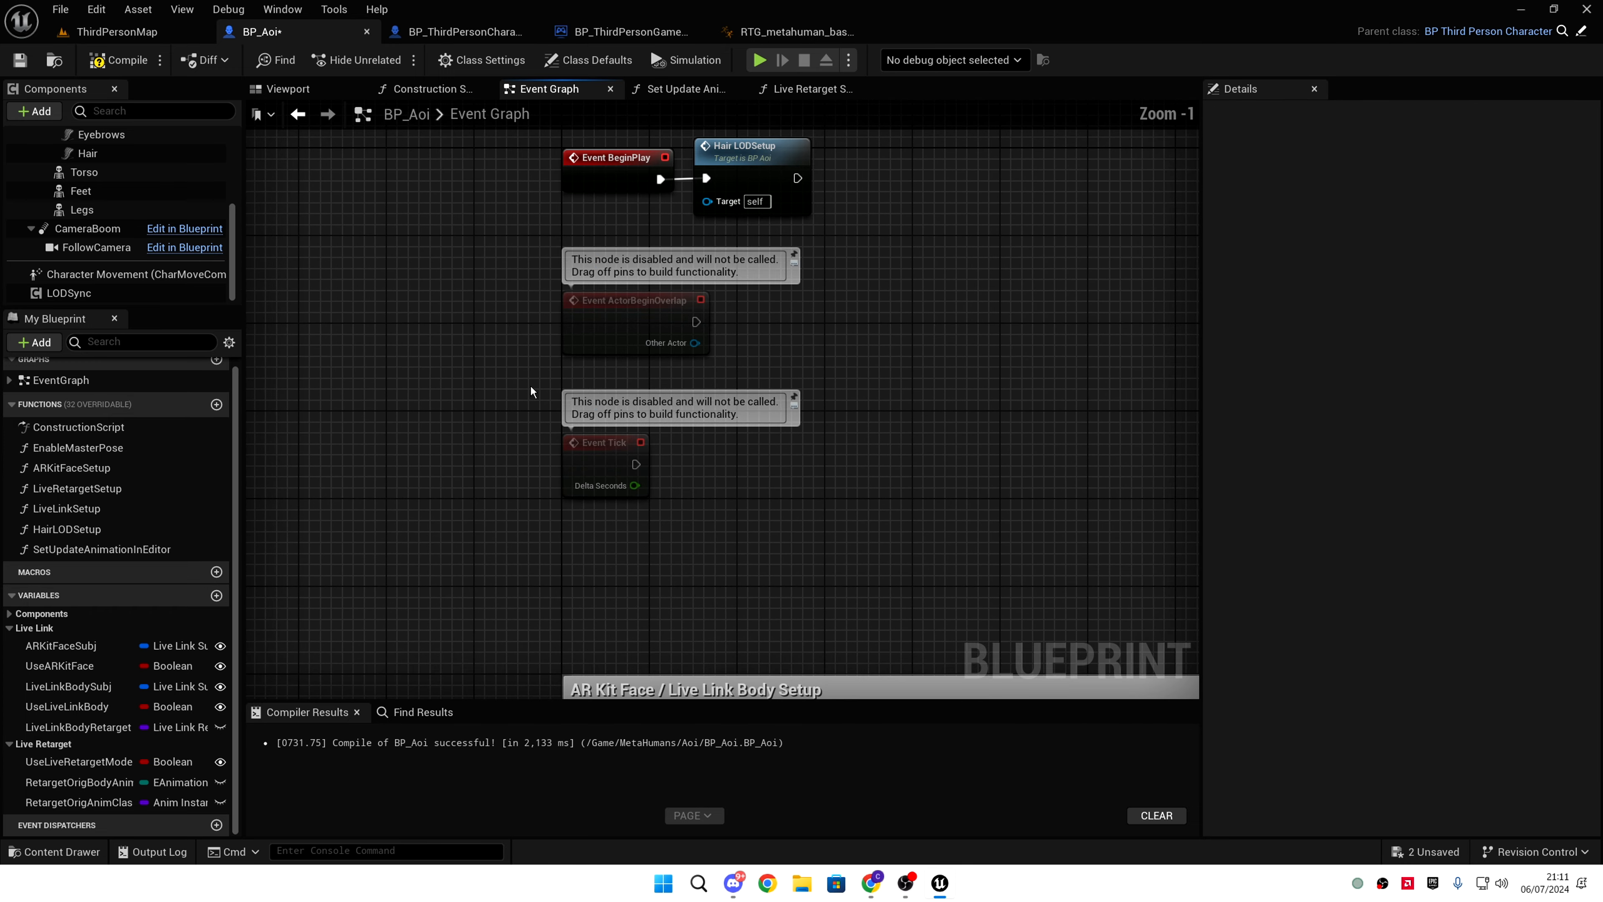
pyautogui.moveTo(573, 143); pyautogui.dragTo(838, 292)
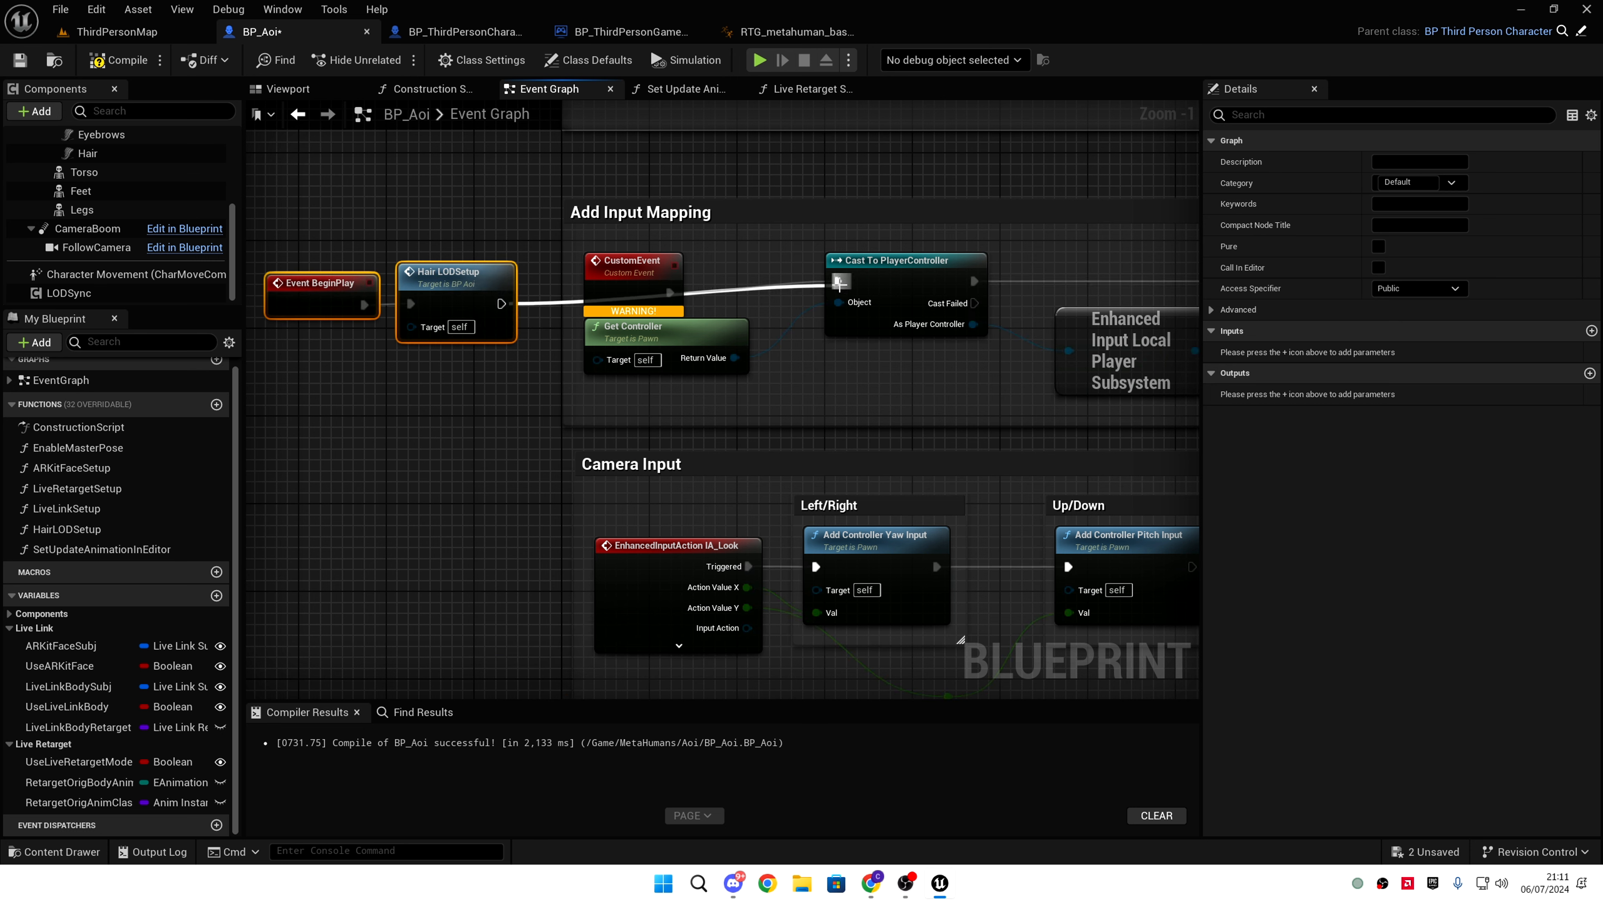
pyautogui.click(630, 279)
pyautogui.press('Delete')
pyautogui.moveTo(290, 248); pyautogui.dragTo(743, 262)
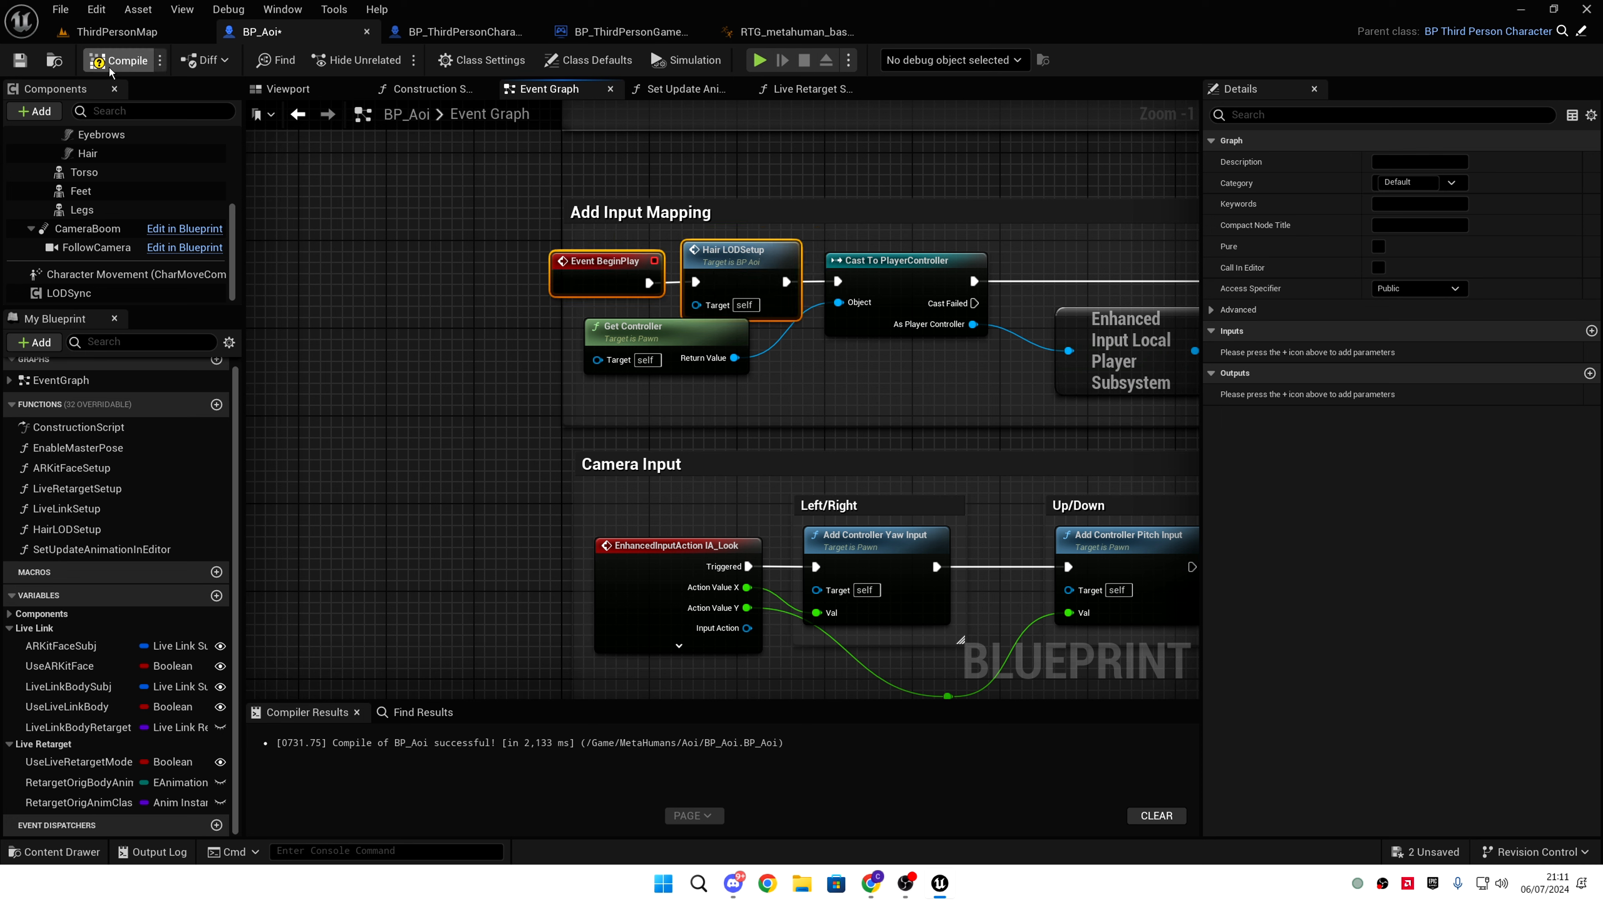
pyautogui.hotkey('ctrl', 's')
# - Play-test ThirdPersonMap with the default pawn and stop the session
pyautogui.click(117, 31)
pyautogui.click(387, 59)
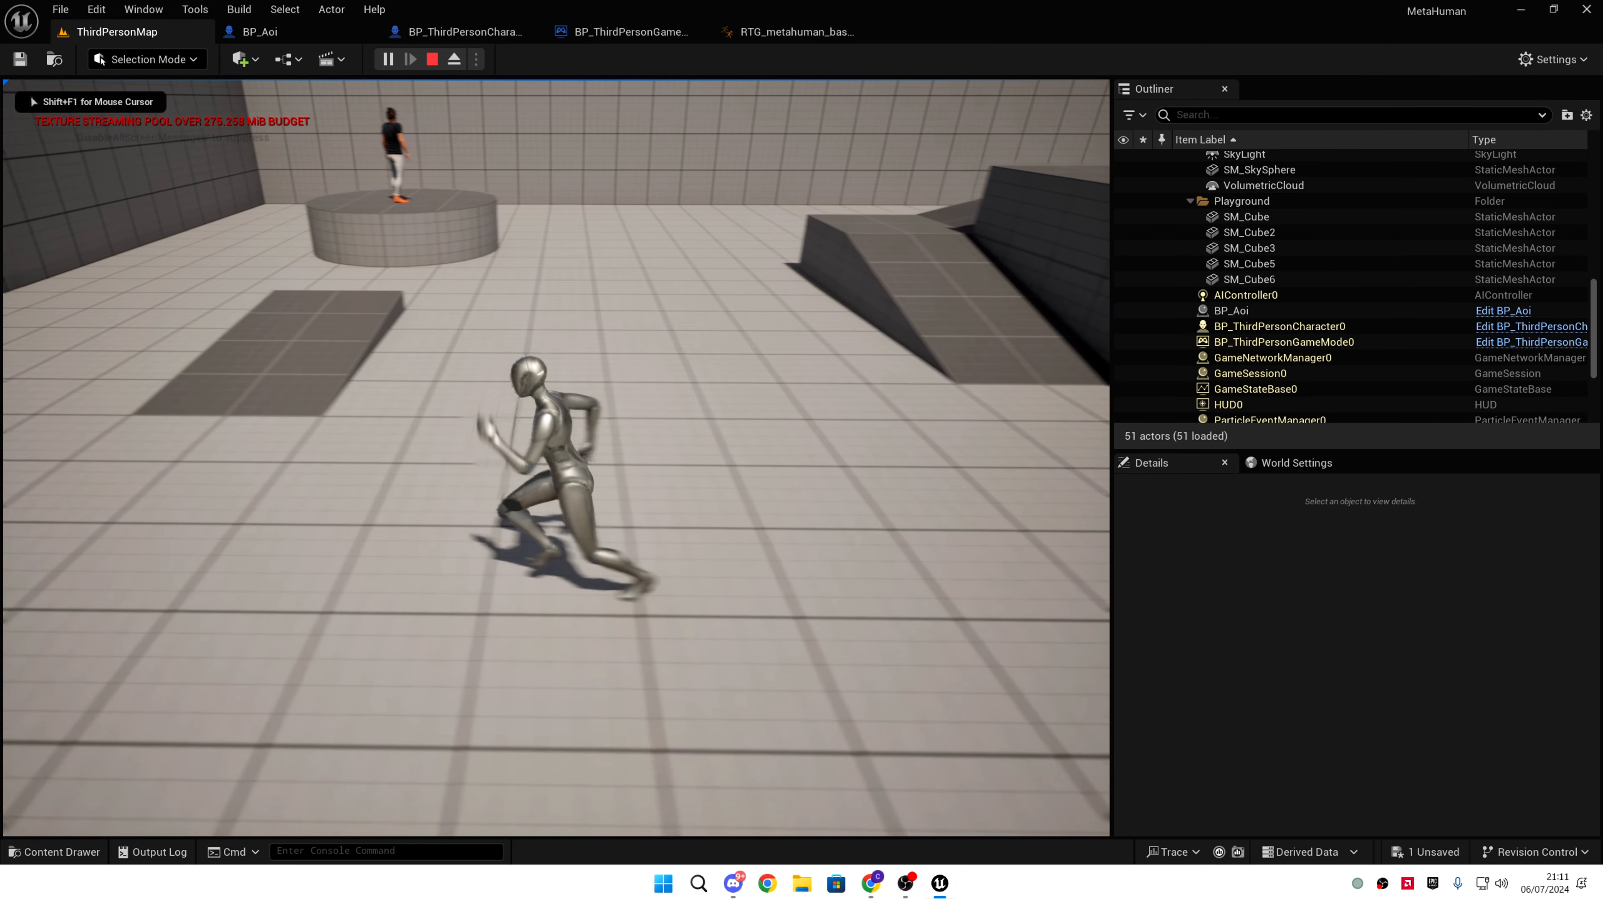
pyautogui.press('Escape')
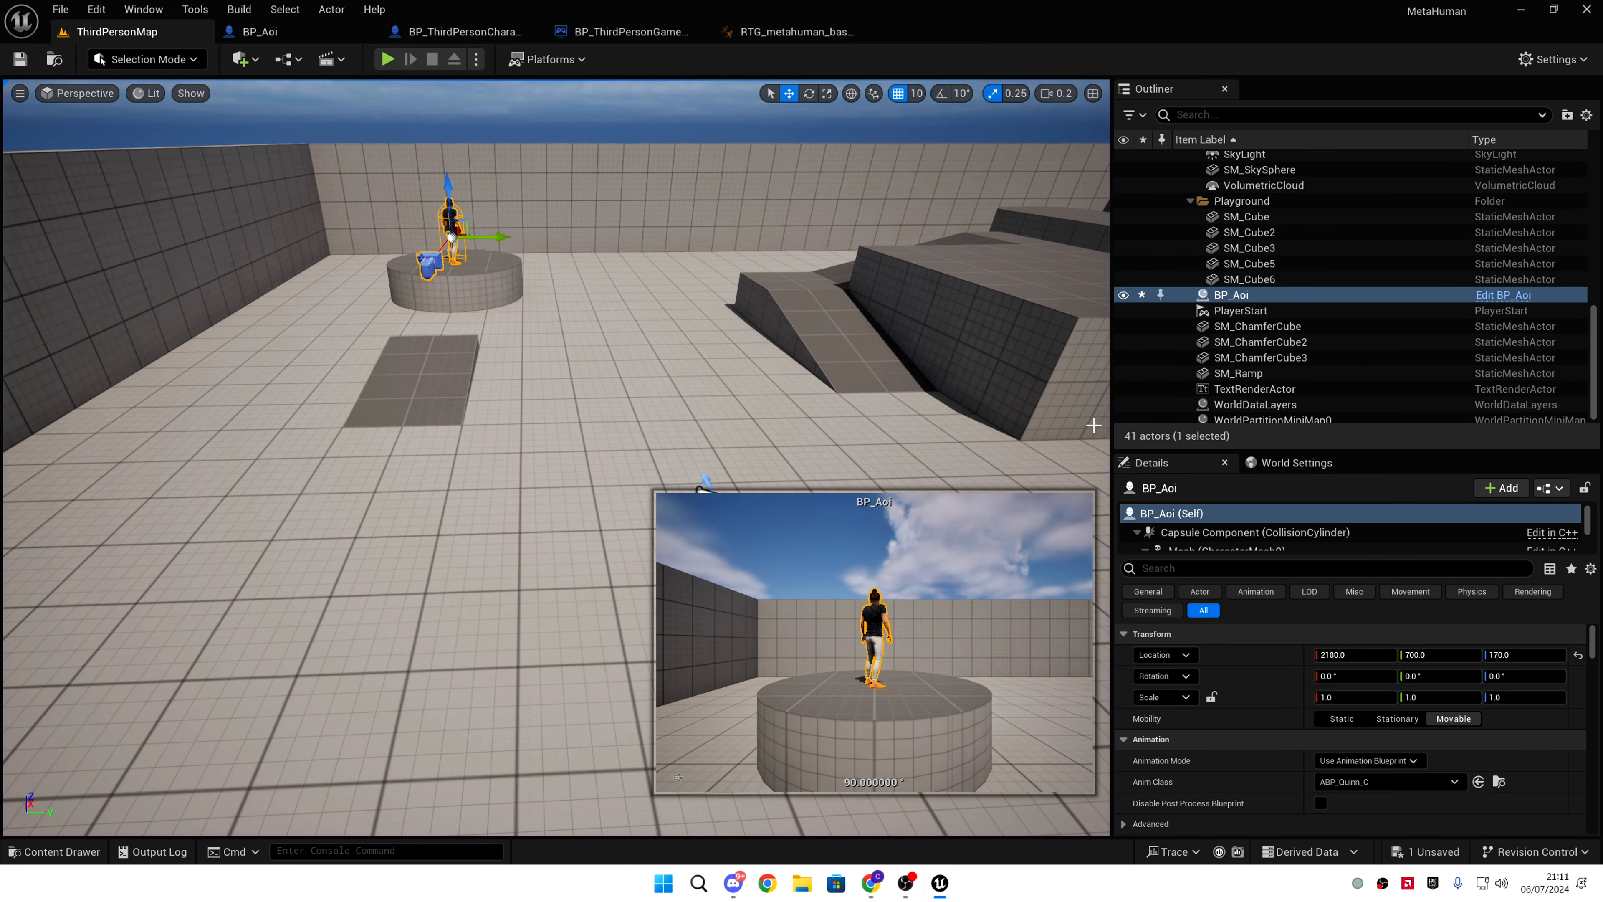
# - In the level's World Settings, set the selected game mode's Default Pawn Class to BP_Aoi
pyautogui.click(1279, 468)
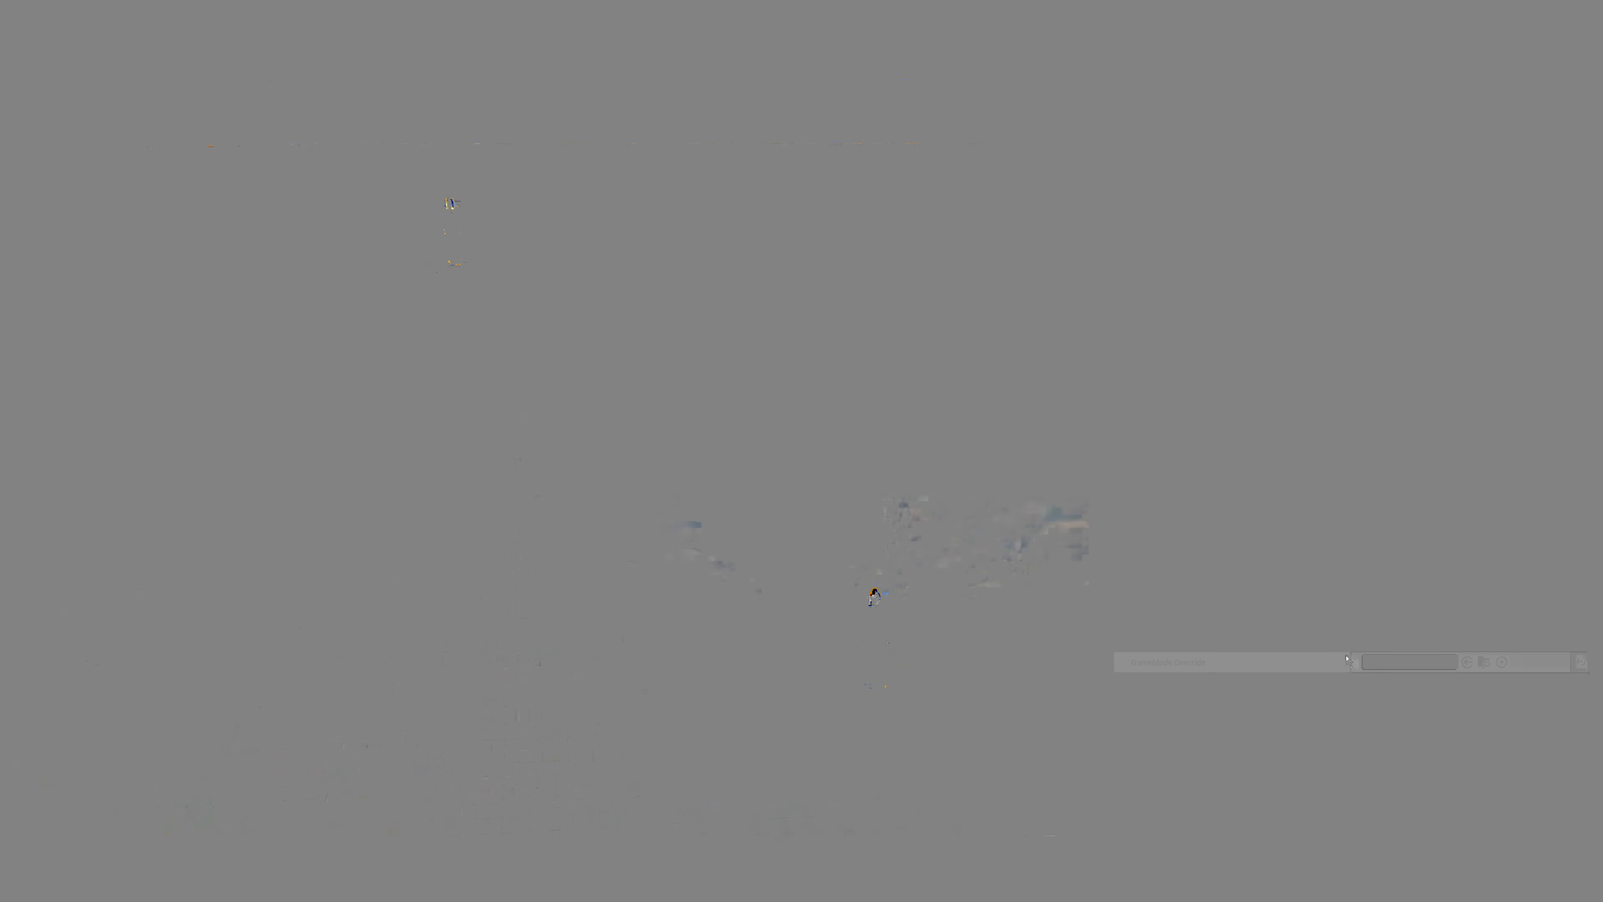
pyautogui.click(1122, 685)
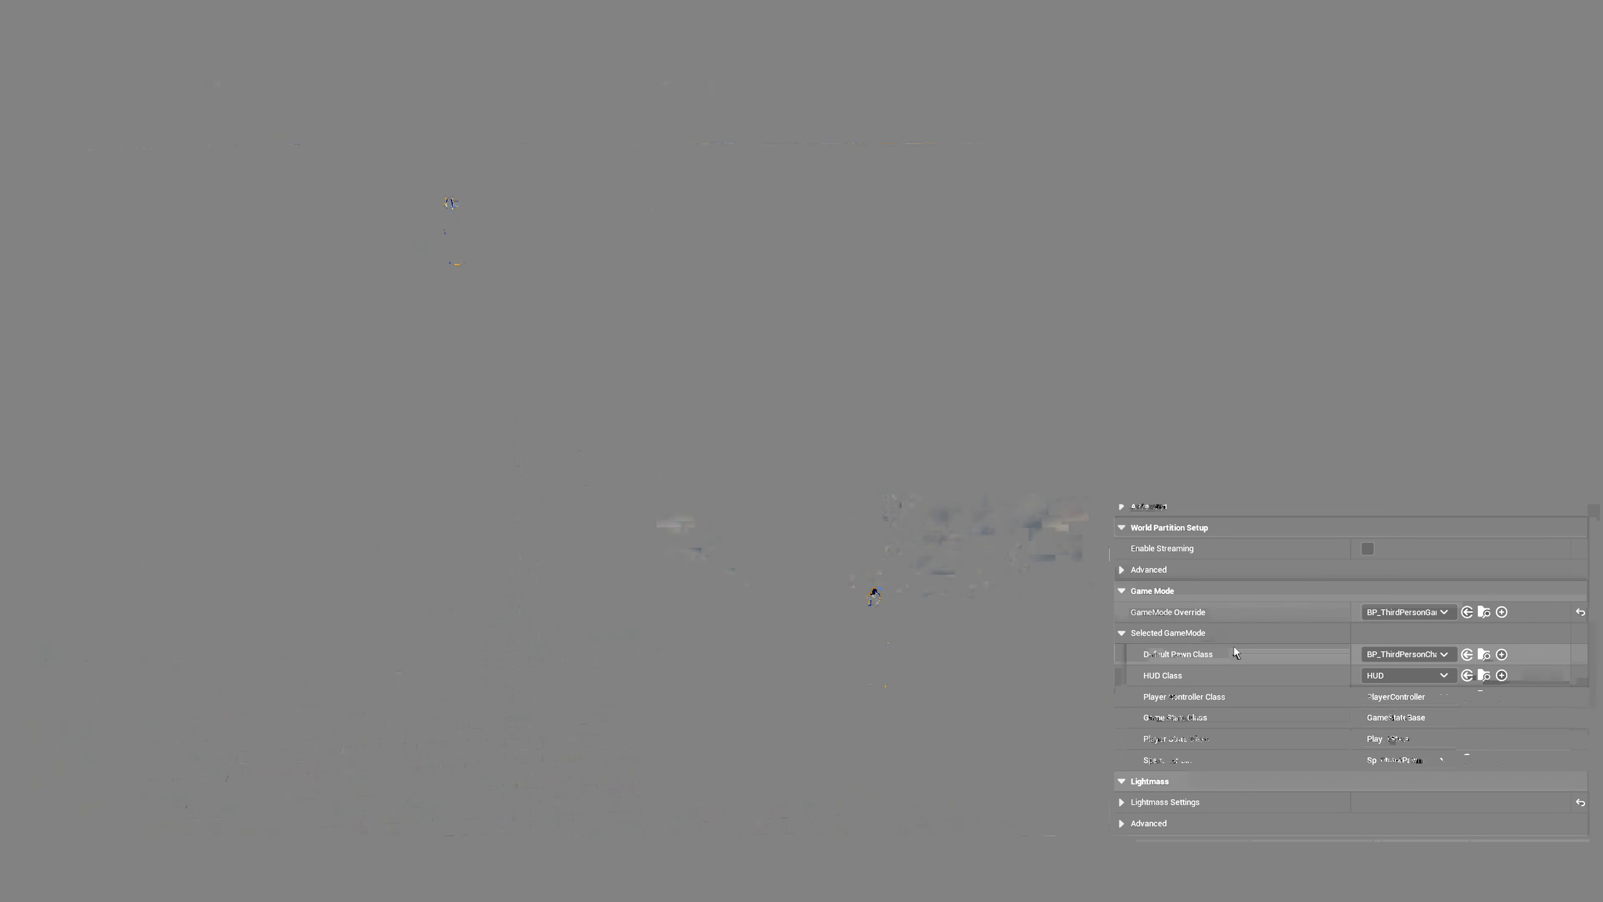
pyautogui.click(1393, 657)
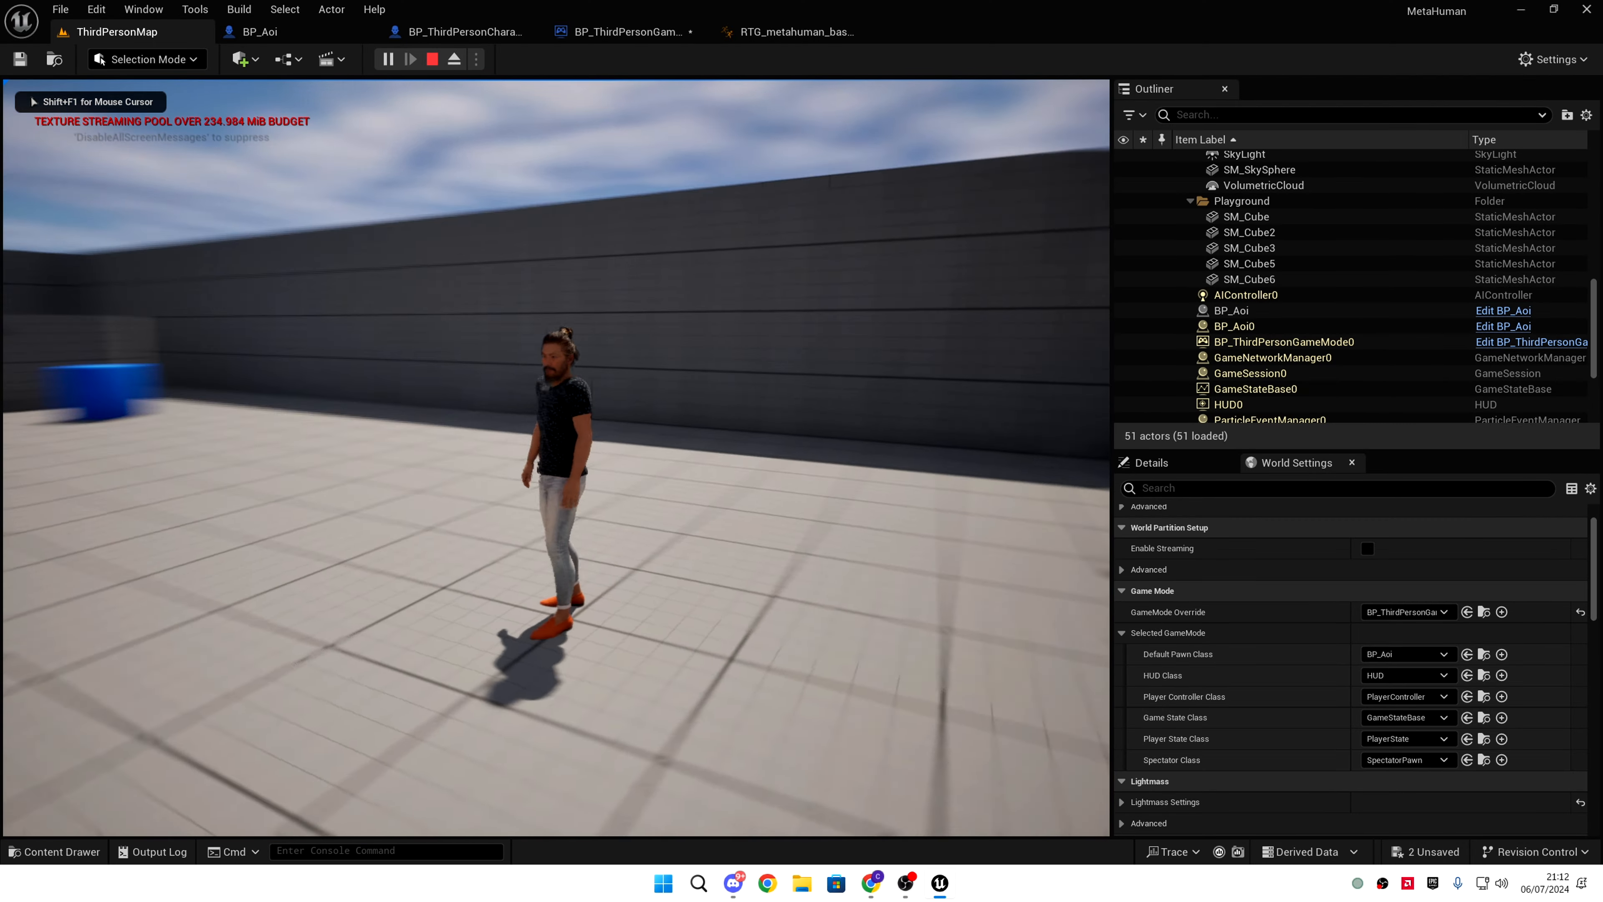
# - Test BP_Aoi's running and jumping in the level during play, and end the session
pyautogui.press('w')
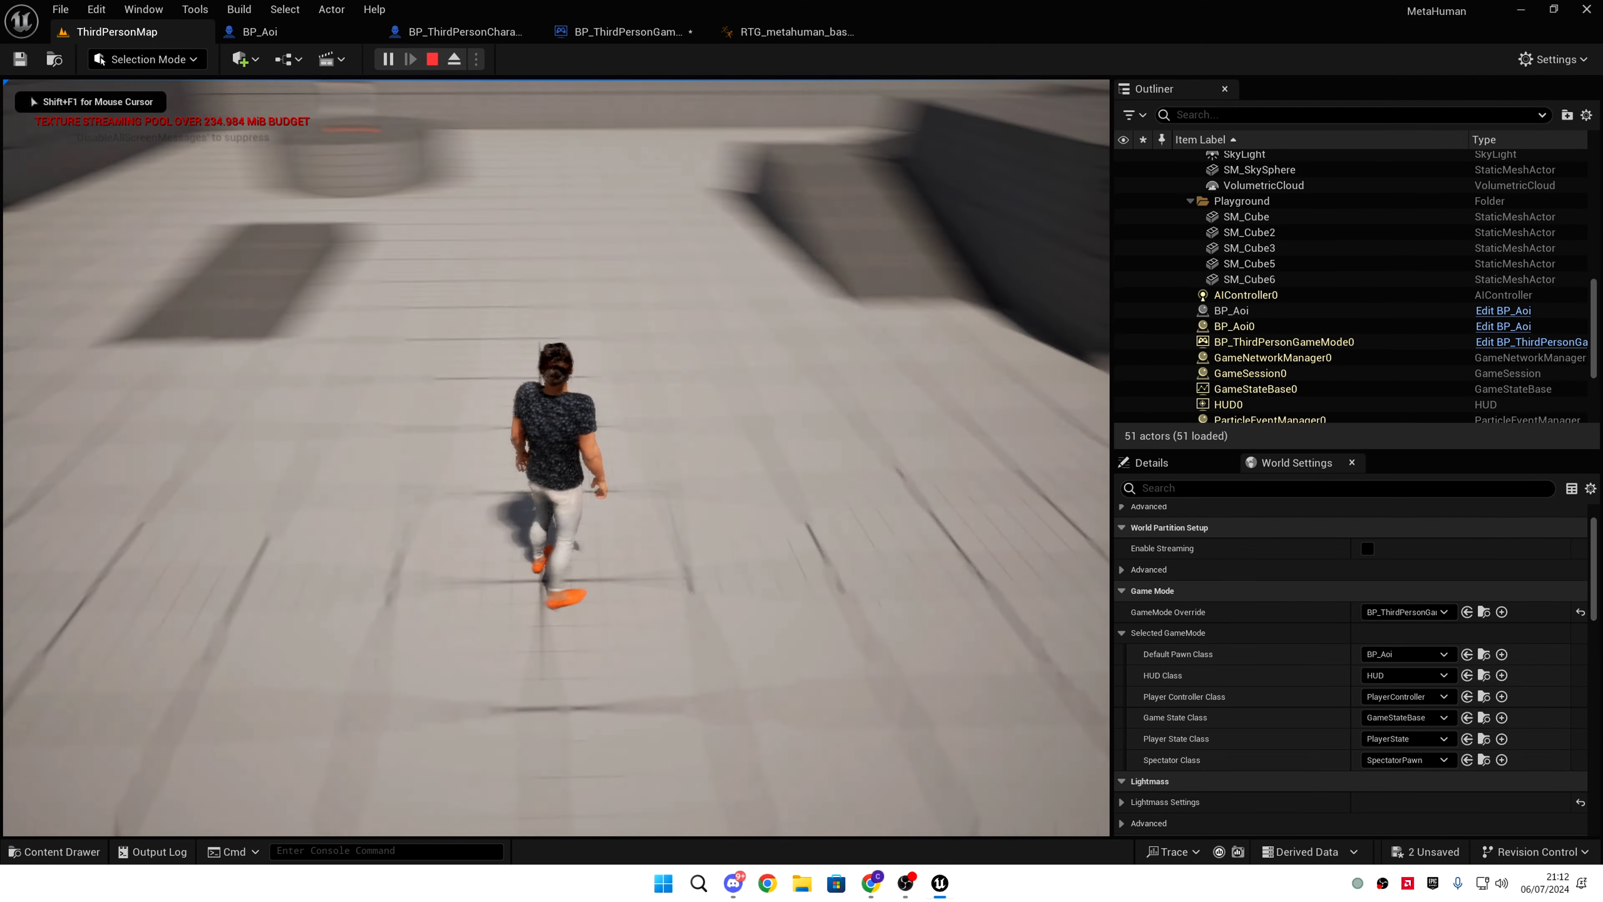
pyautogui.press('d')
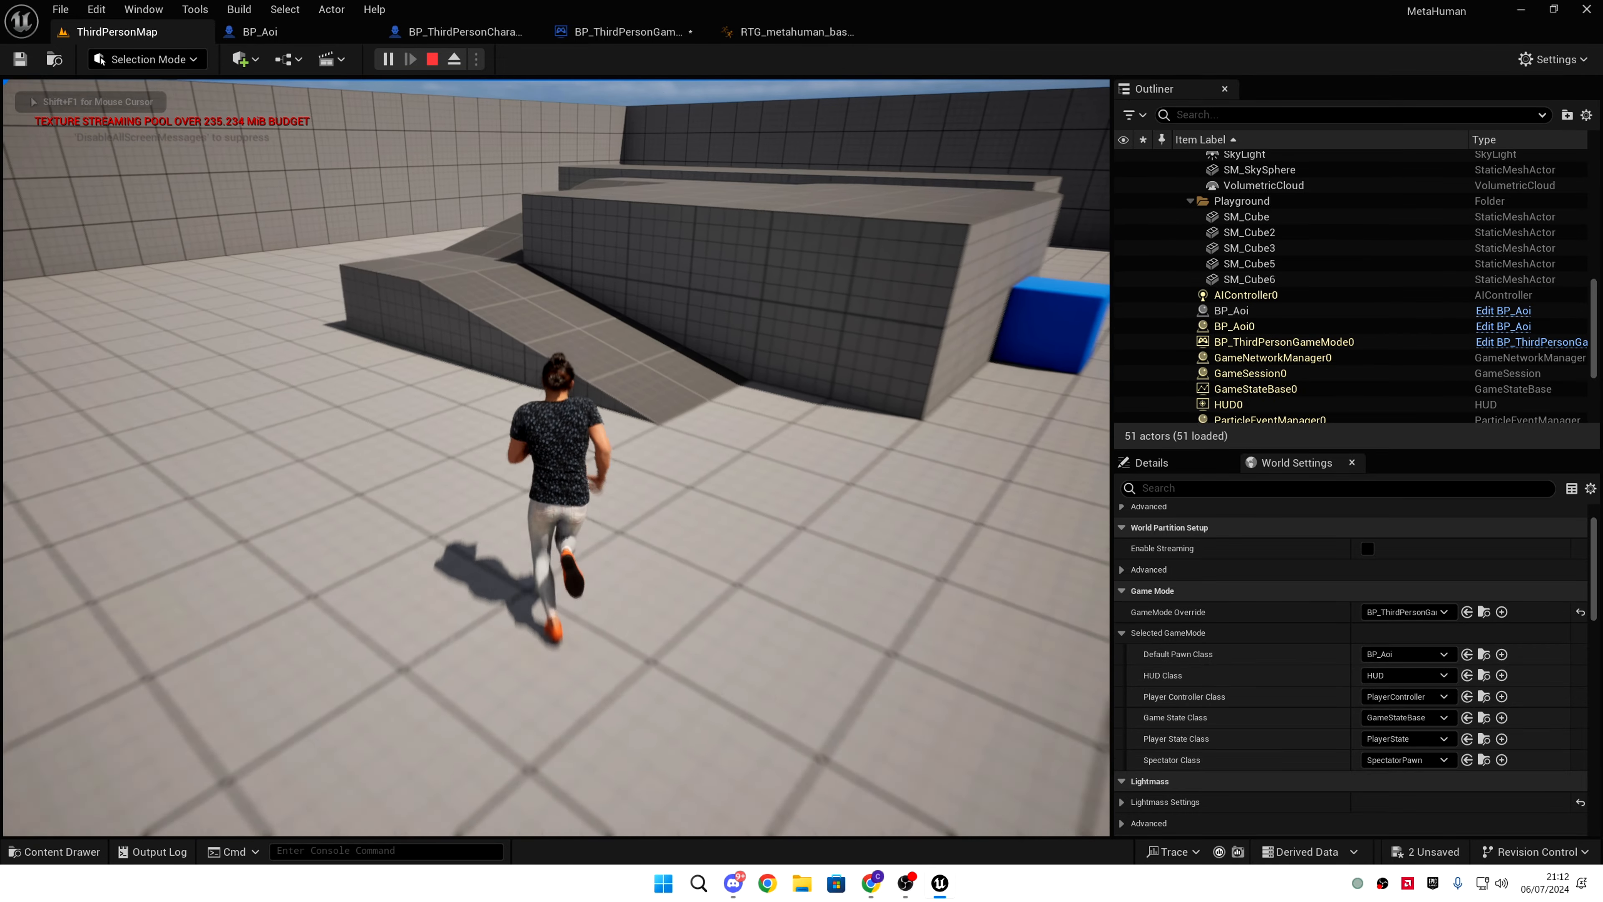
pyautogui.press('space')
pyautogui.press('w')
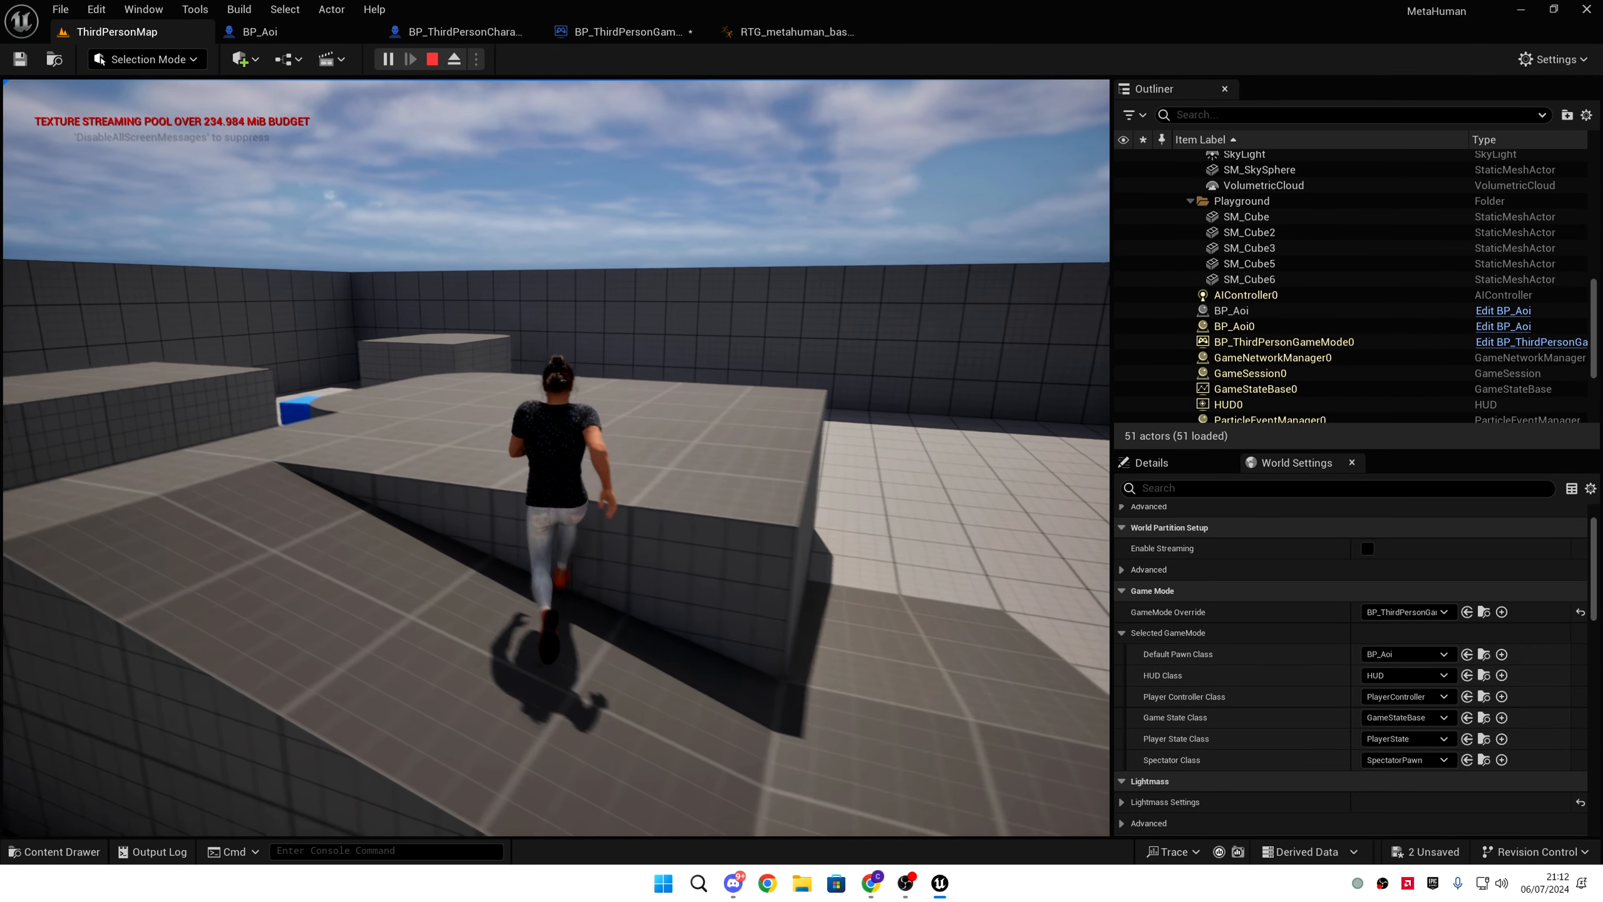
pyautogui.press('a')
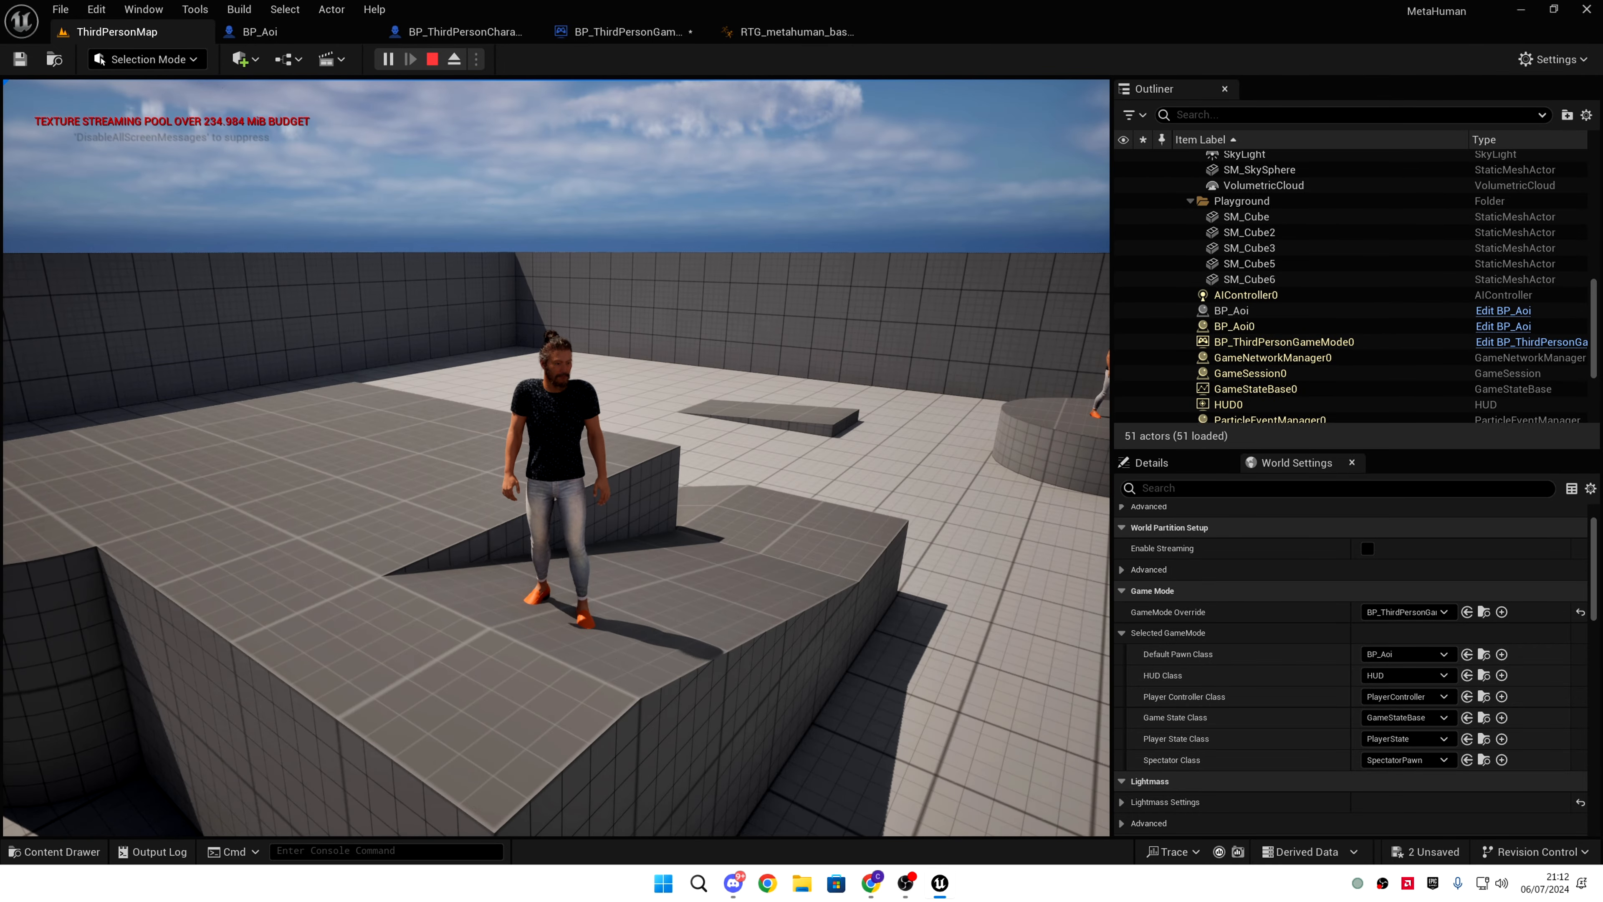
pyautogui.press('space')
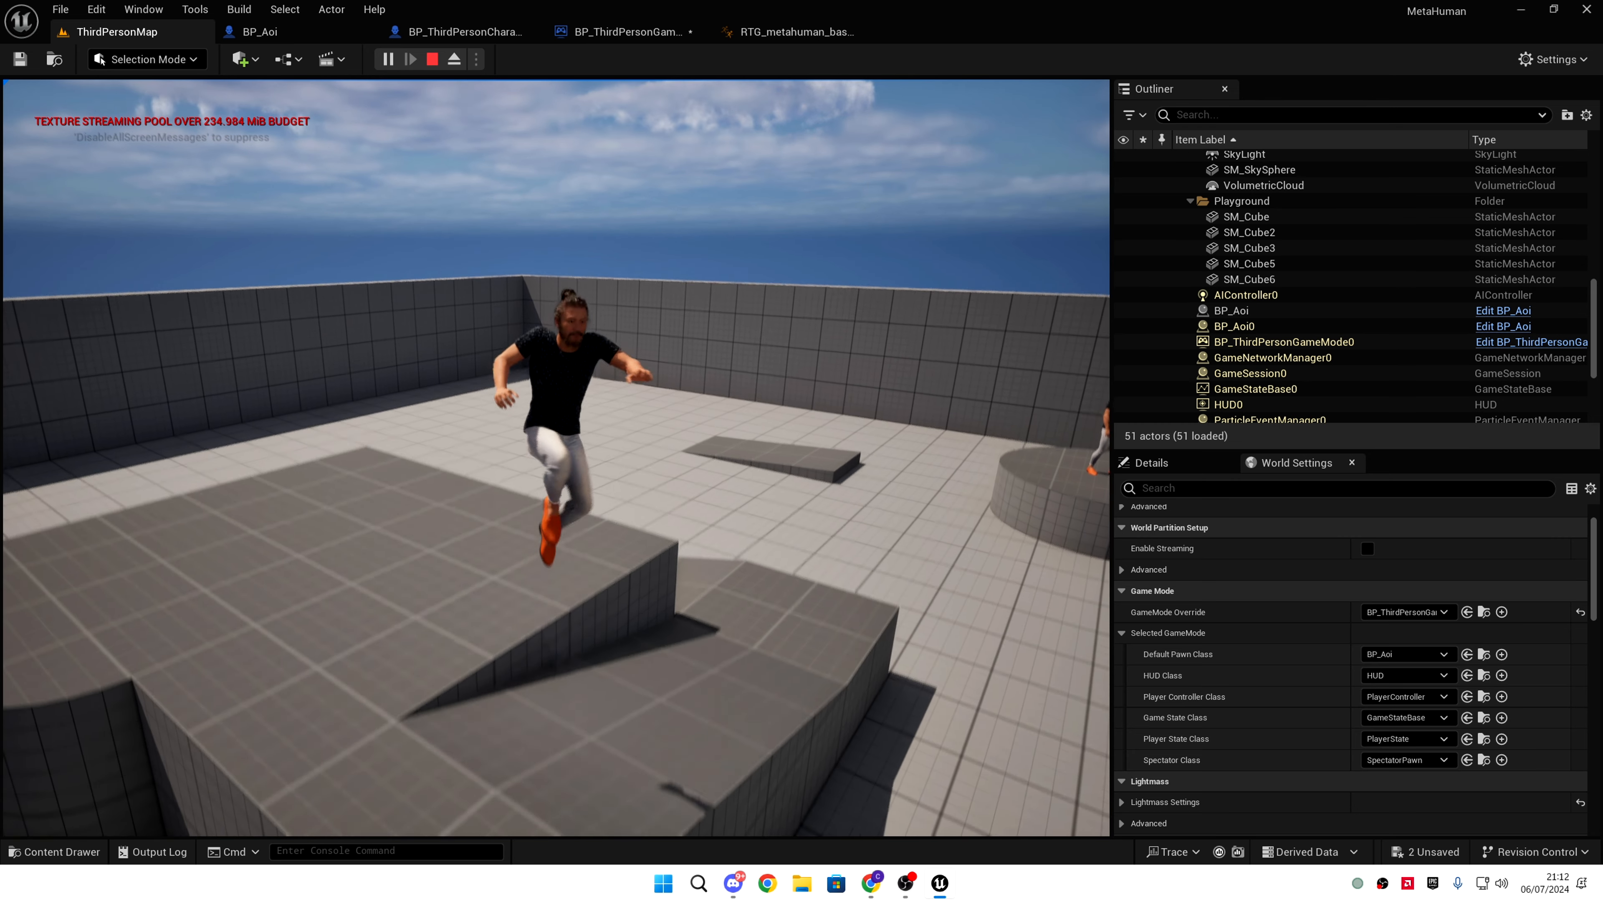
pyautogui.press('Escape')
# - Find the texture streaming pool console variable and run r.Streaming.PoolSize 3000 to raise the pool size
pyautogui.hotkey('ctrl', 'space')
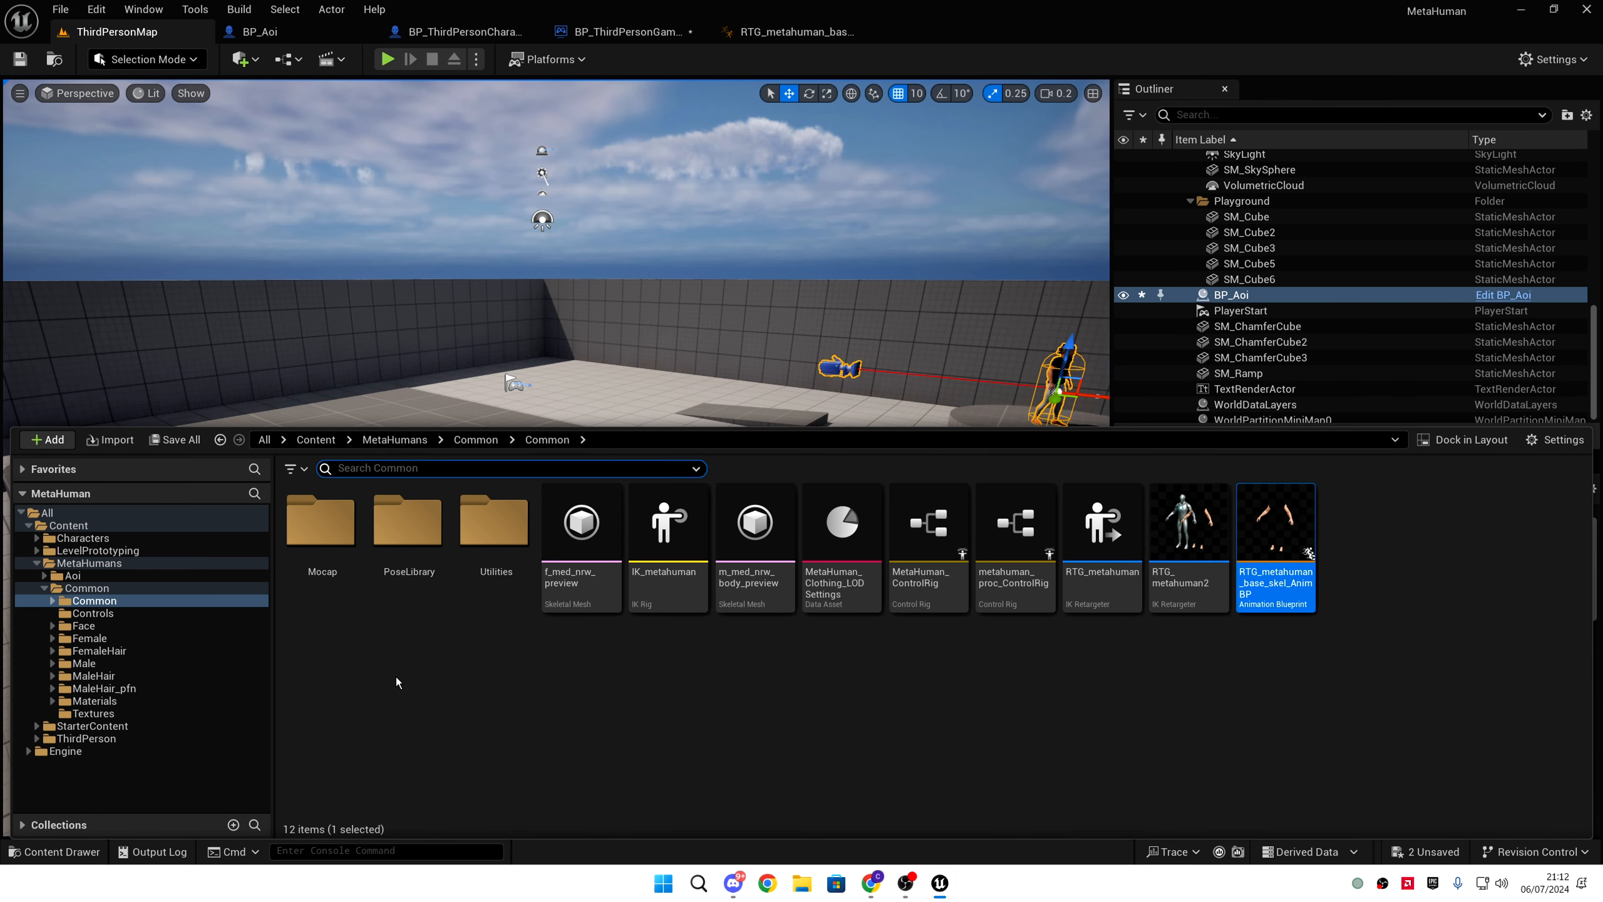
pyautogui.click(376, 850)
pyautogui.write('vram')
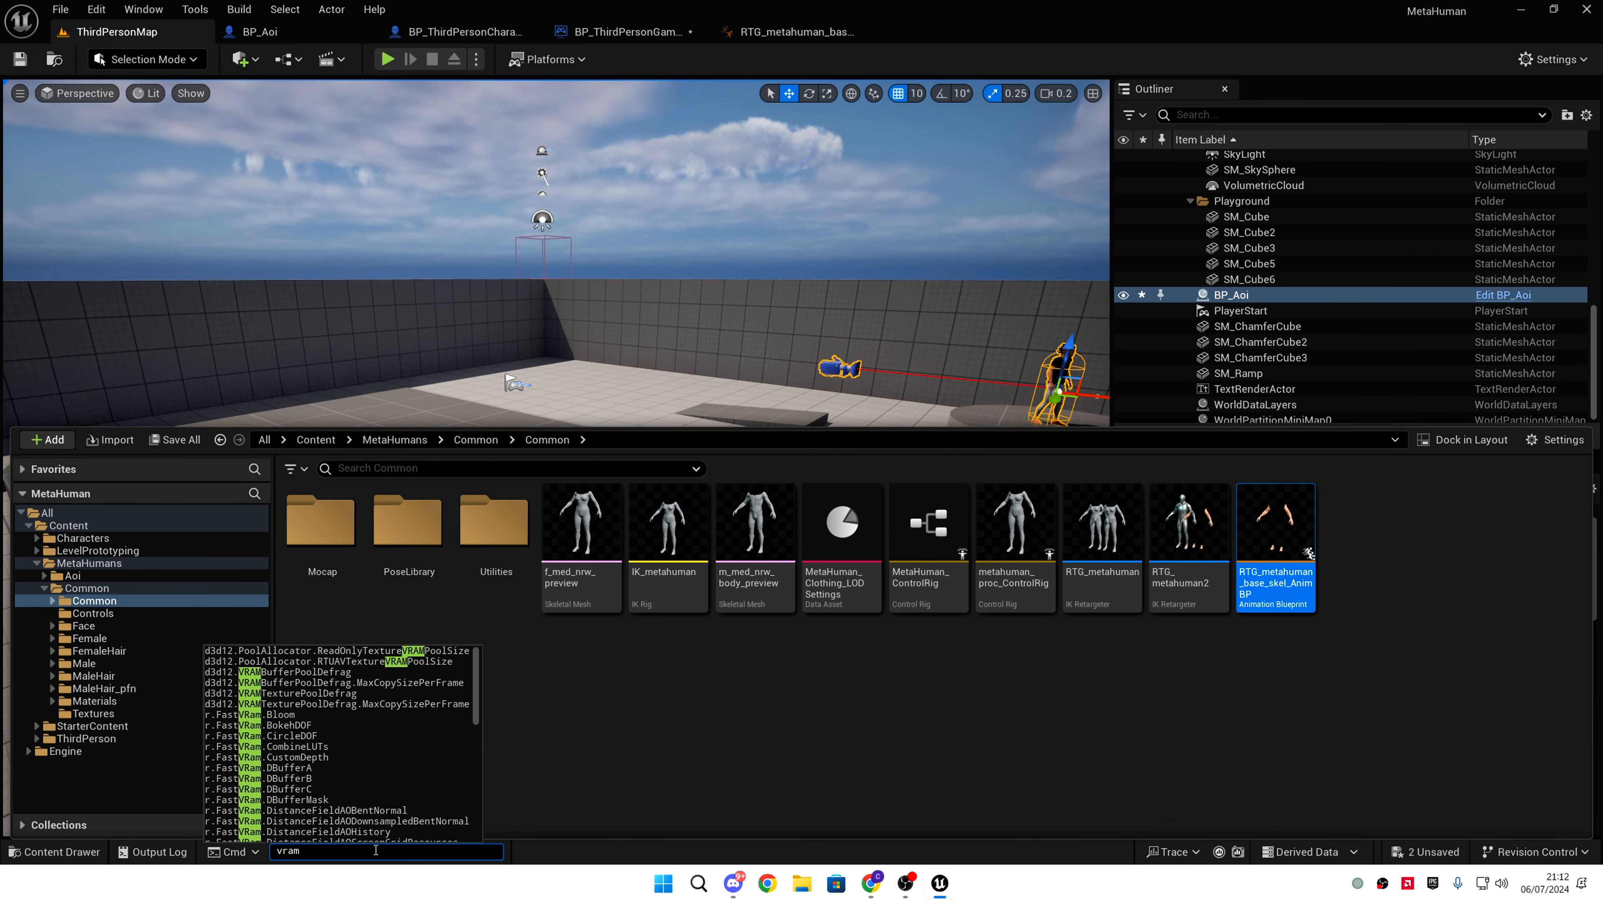
pyautogui.write('pool')
pyautogui.hotkey('ctrl', 'a')
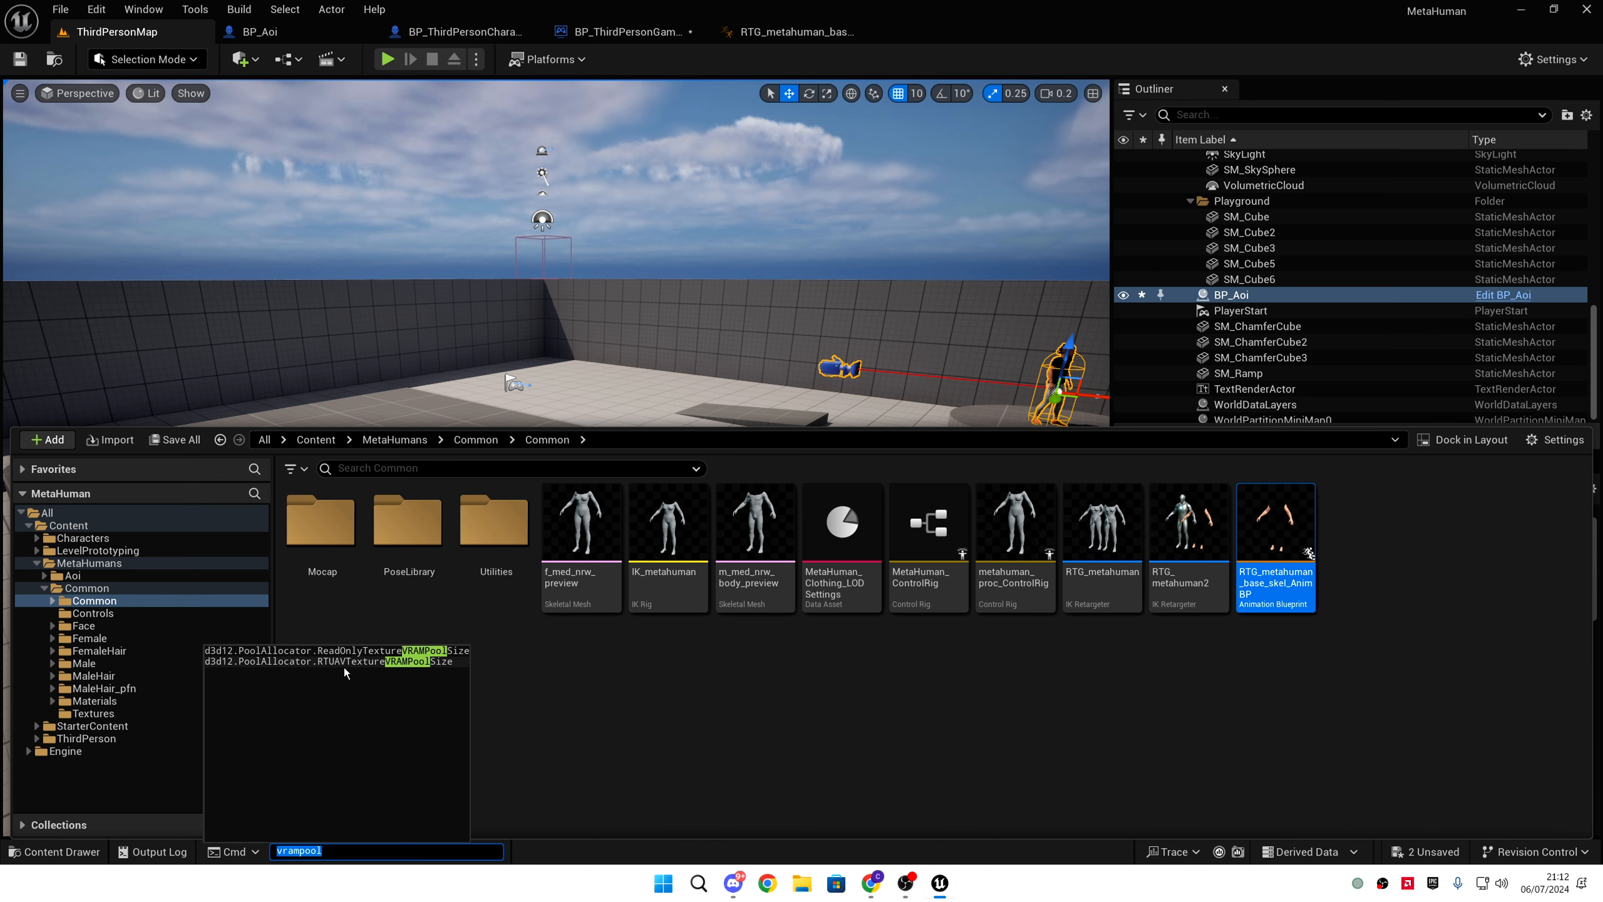
pyautogui.write('pooll')
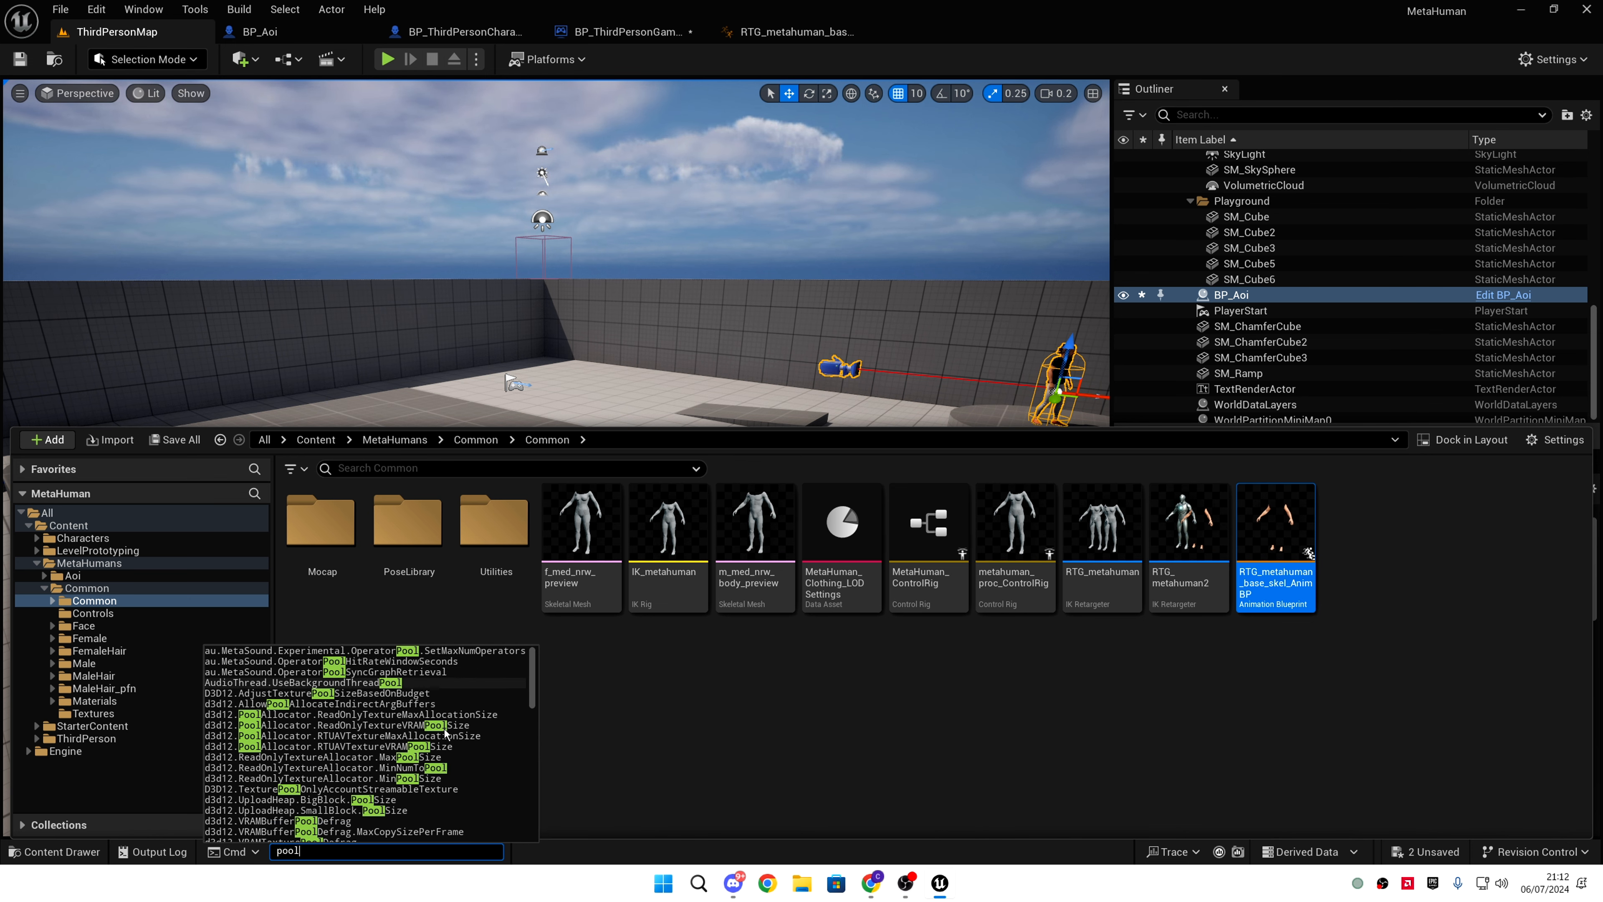
pyautogui.scroll(-15, 433, 719)
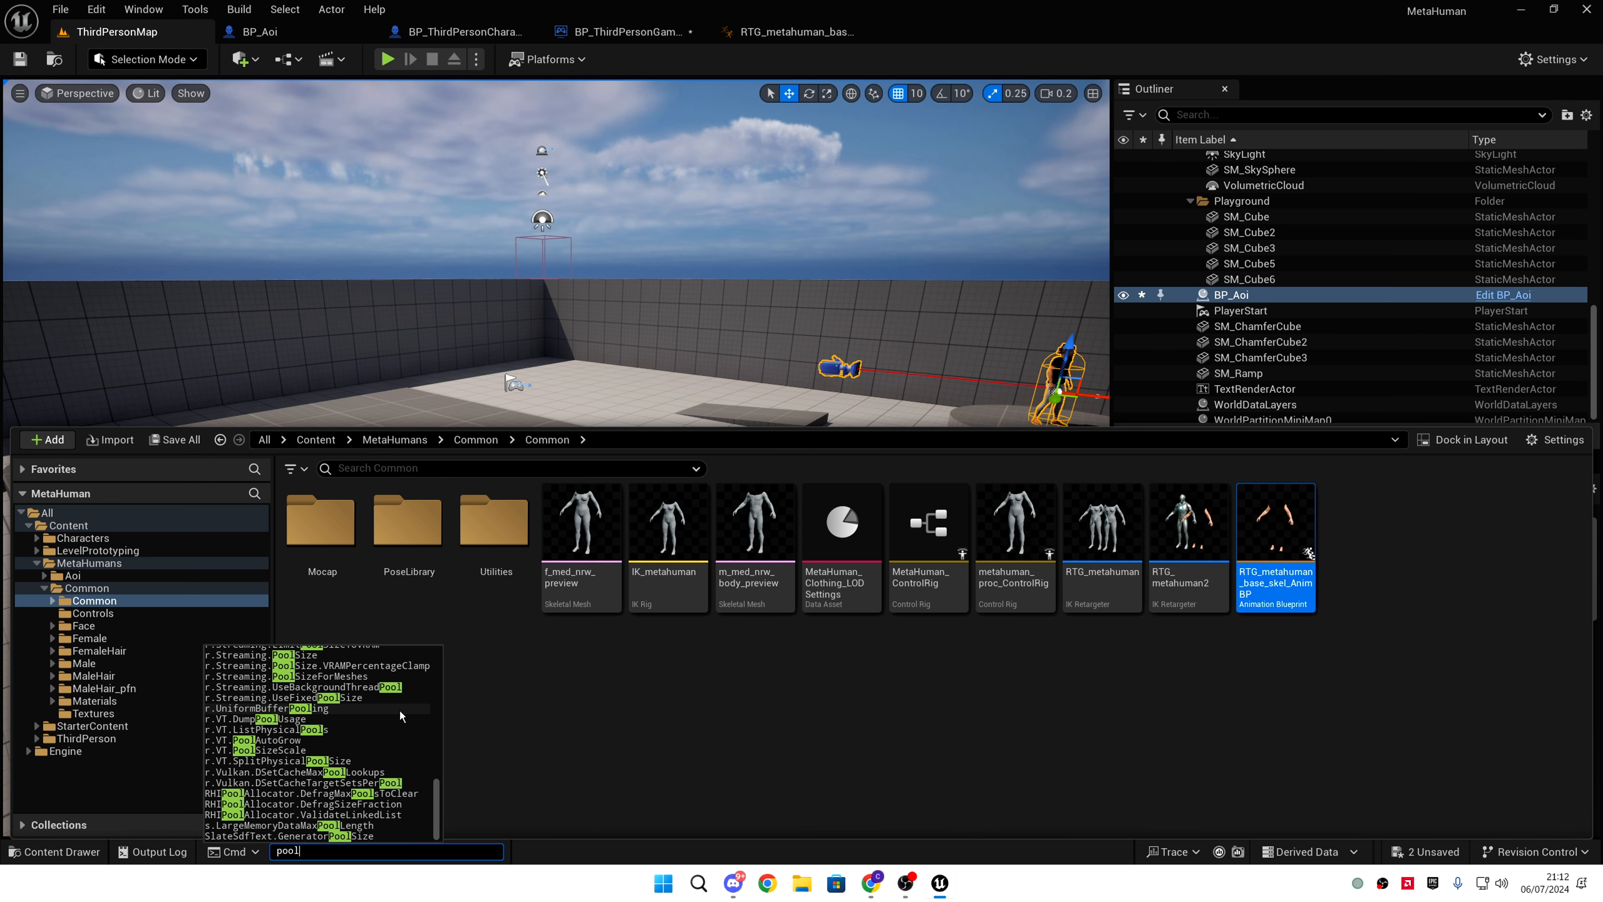
pyautogui.scroll(1, 400, 712)
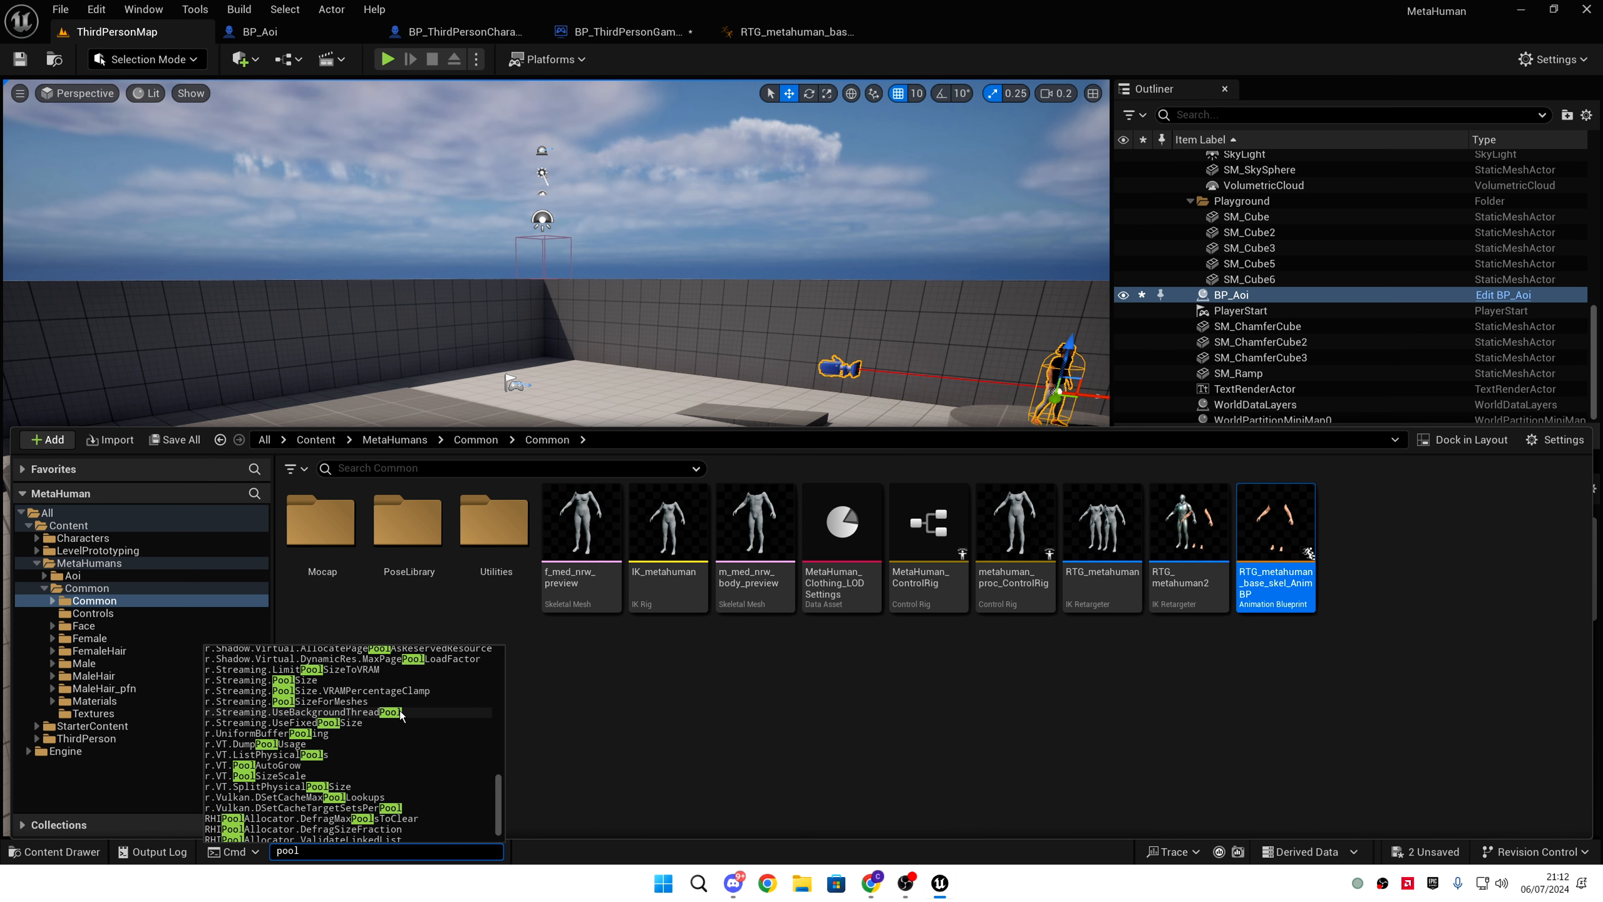
pyautogui.click(411, 681)
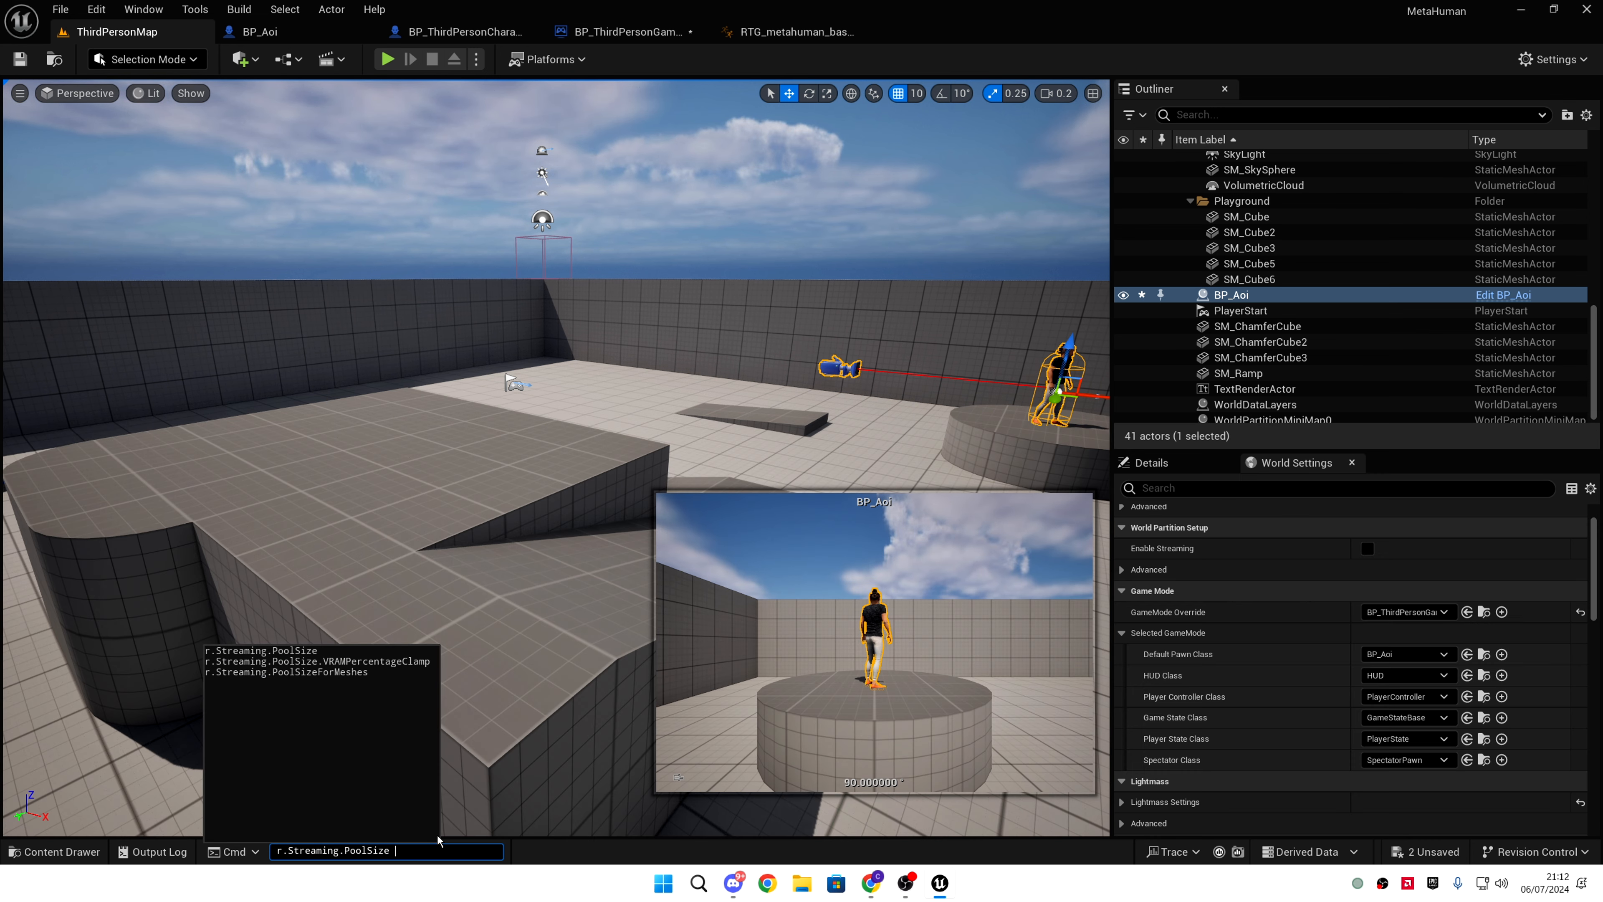
pyautogui.write('3000')
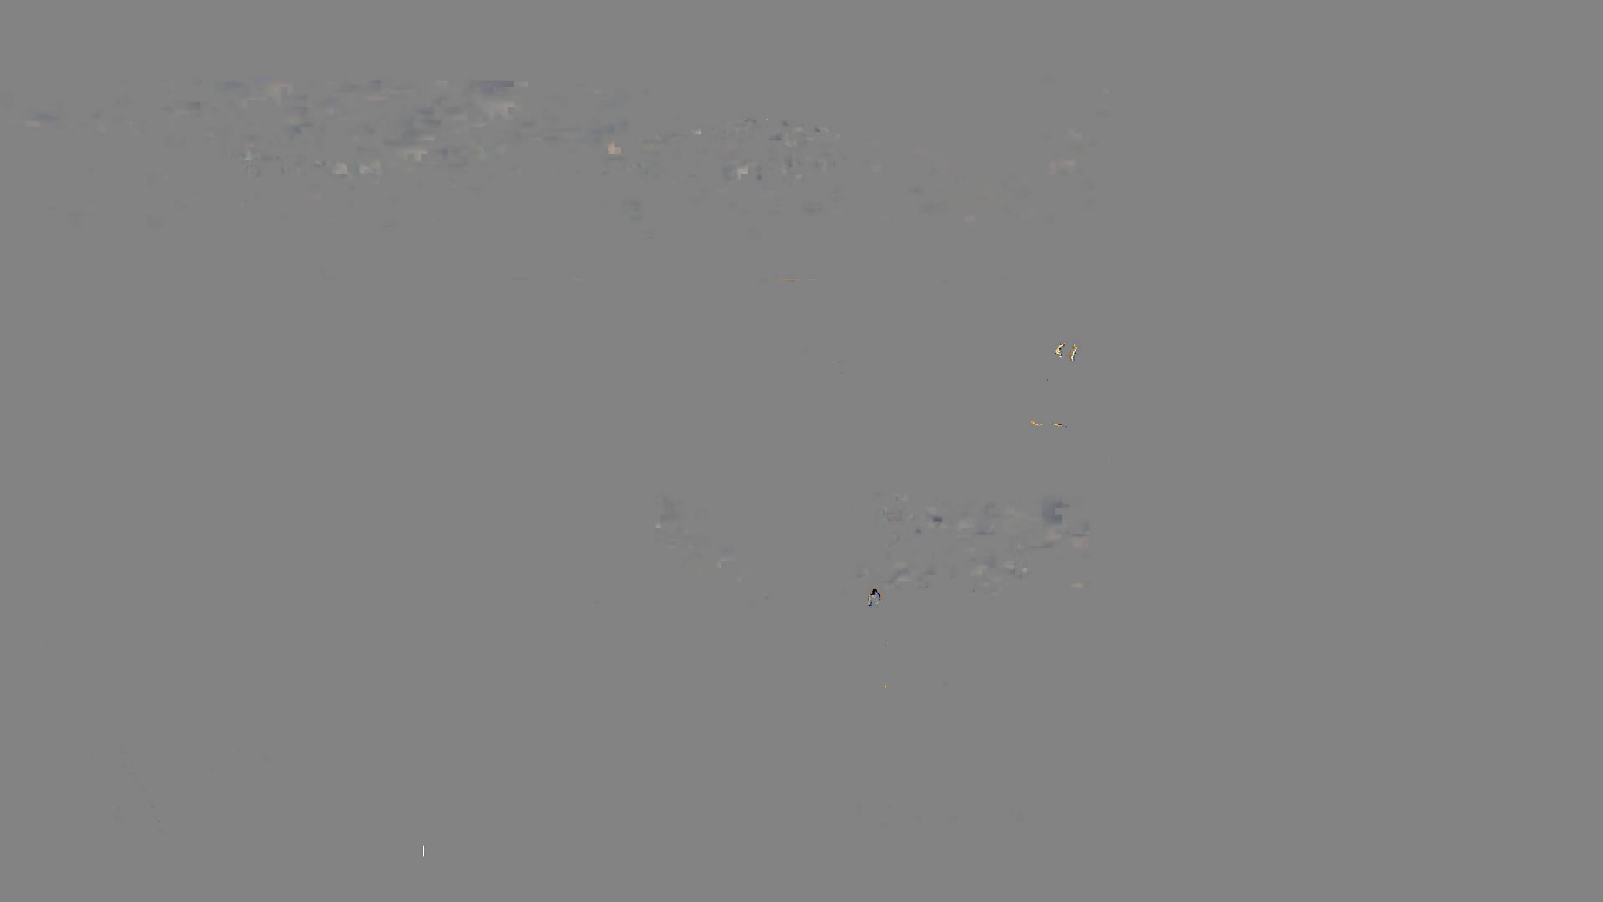
pyautogui.press('Return')
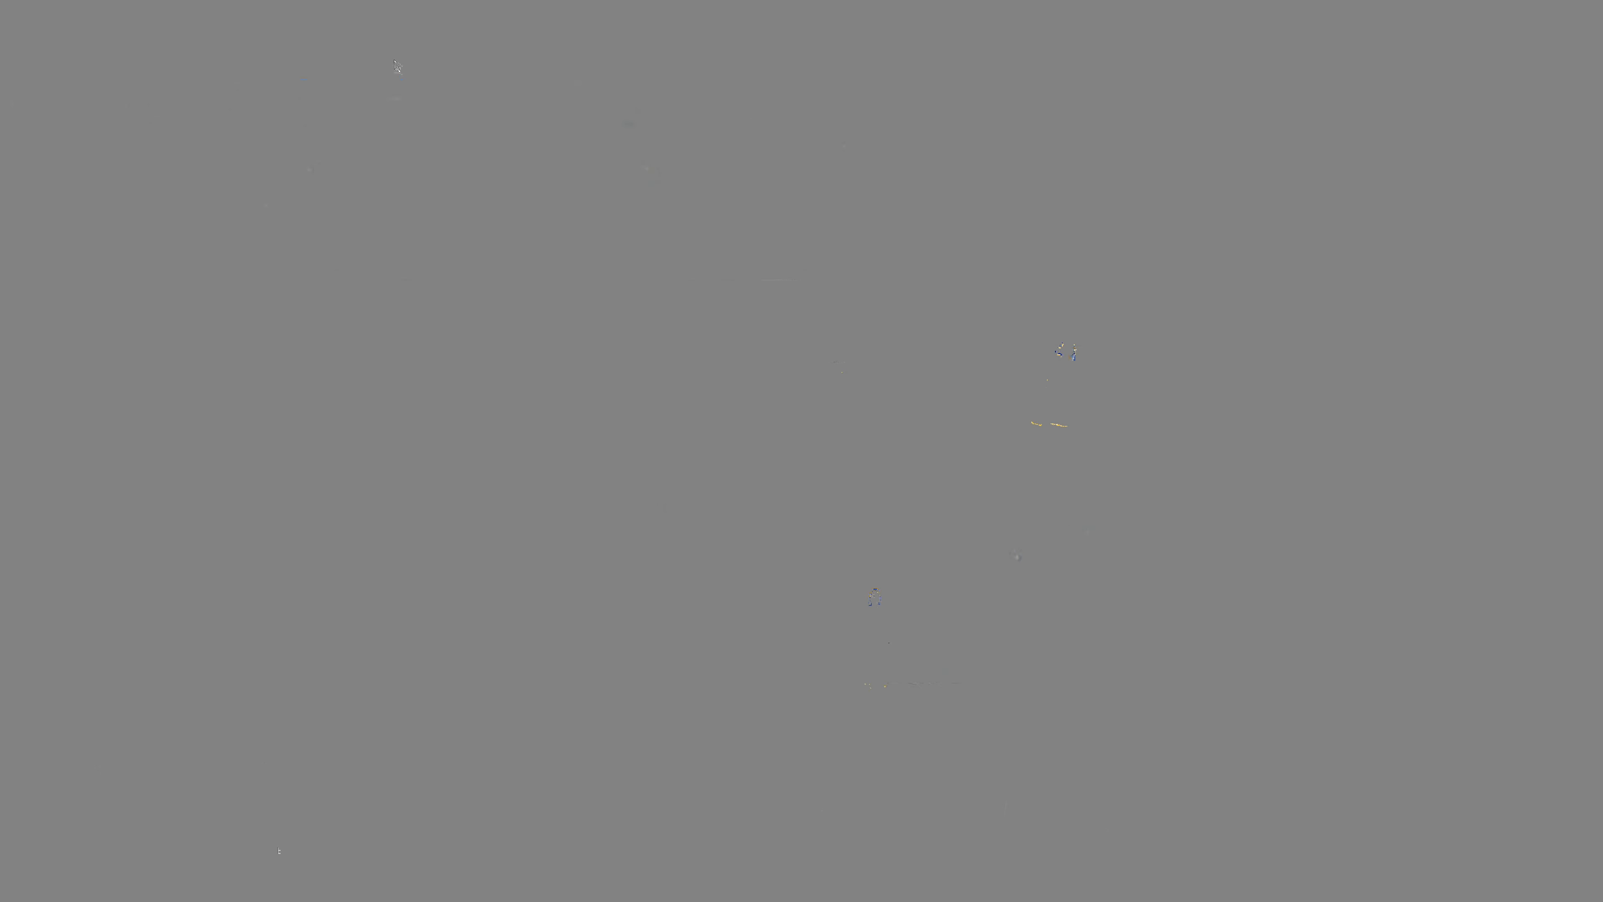
# - Play-test ThirdPersonMap with the new pool size, running BP_Aoi around the level and jumping near the ramps
pyautogui.click(388, 59)
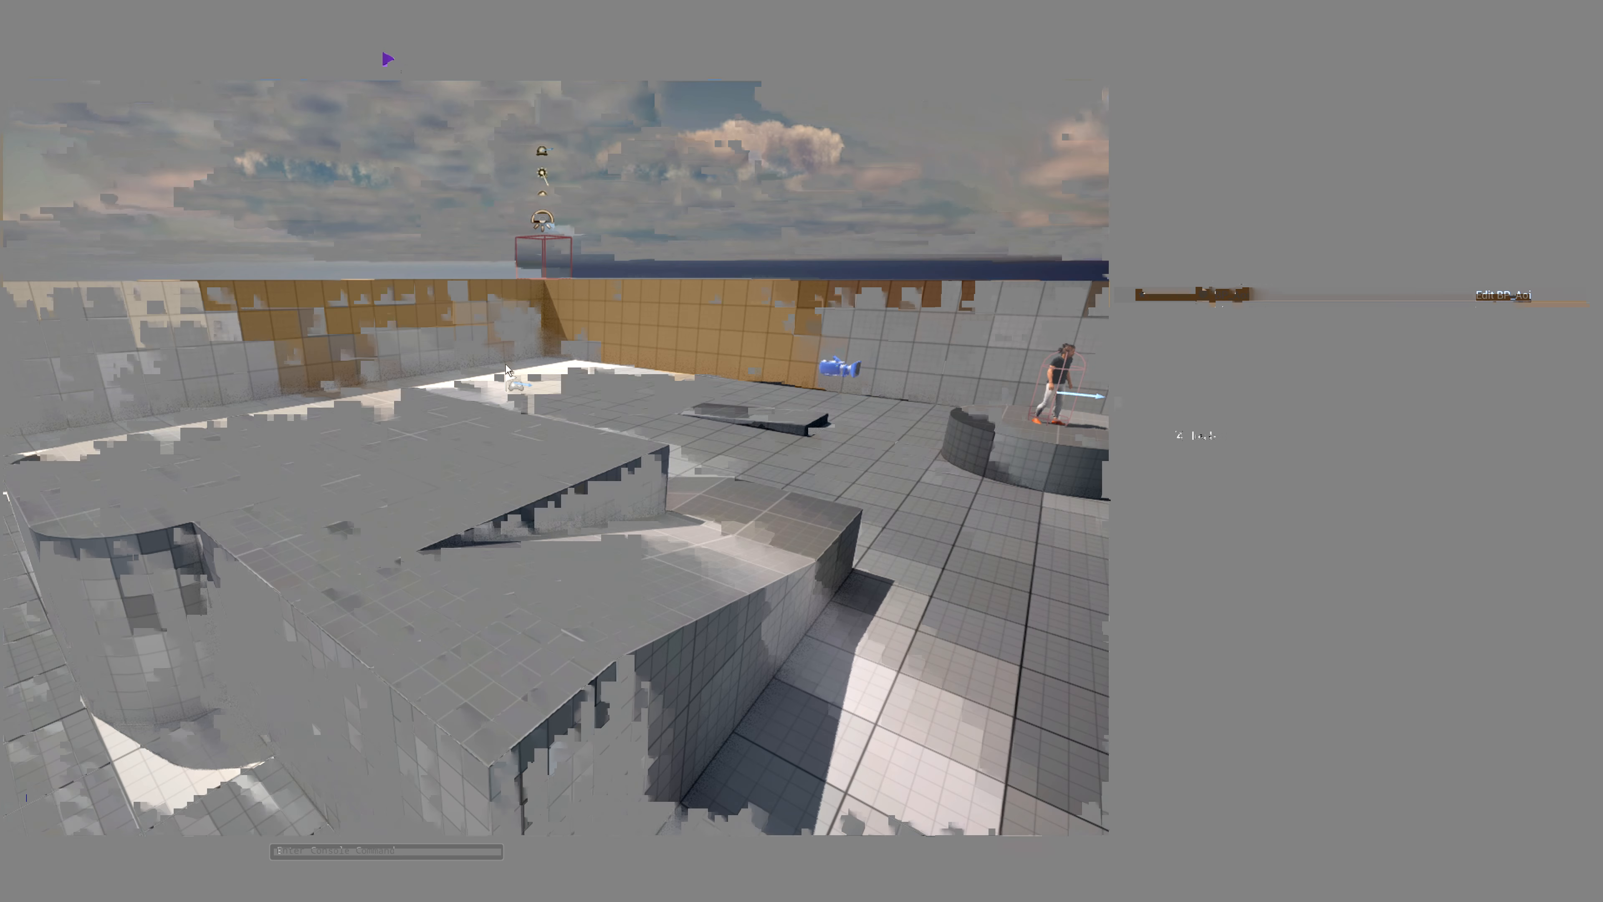
pyautogui.click(436, 253)
pyautogui.press('s')
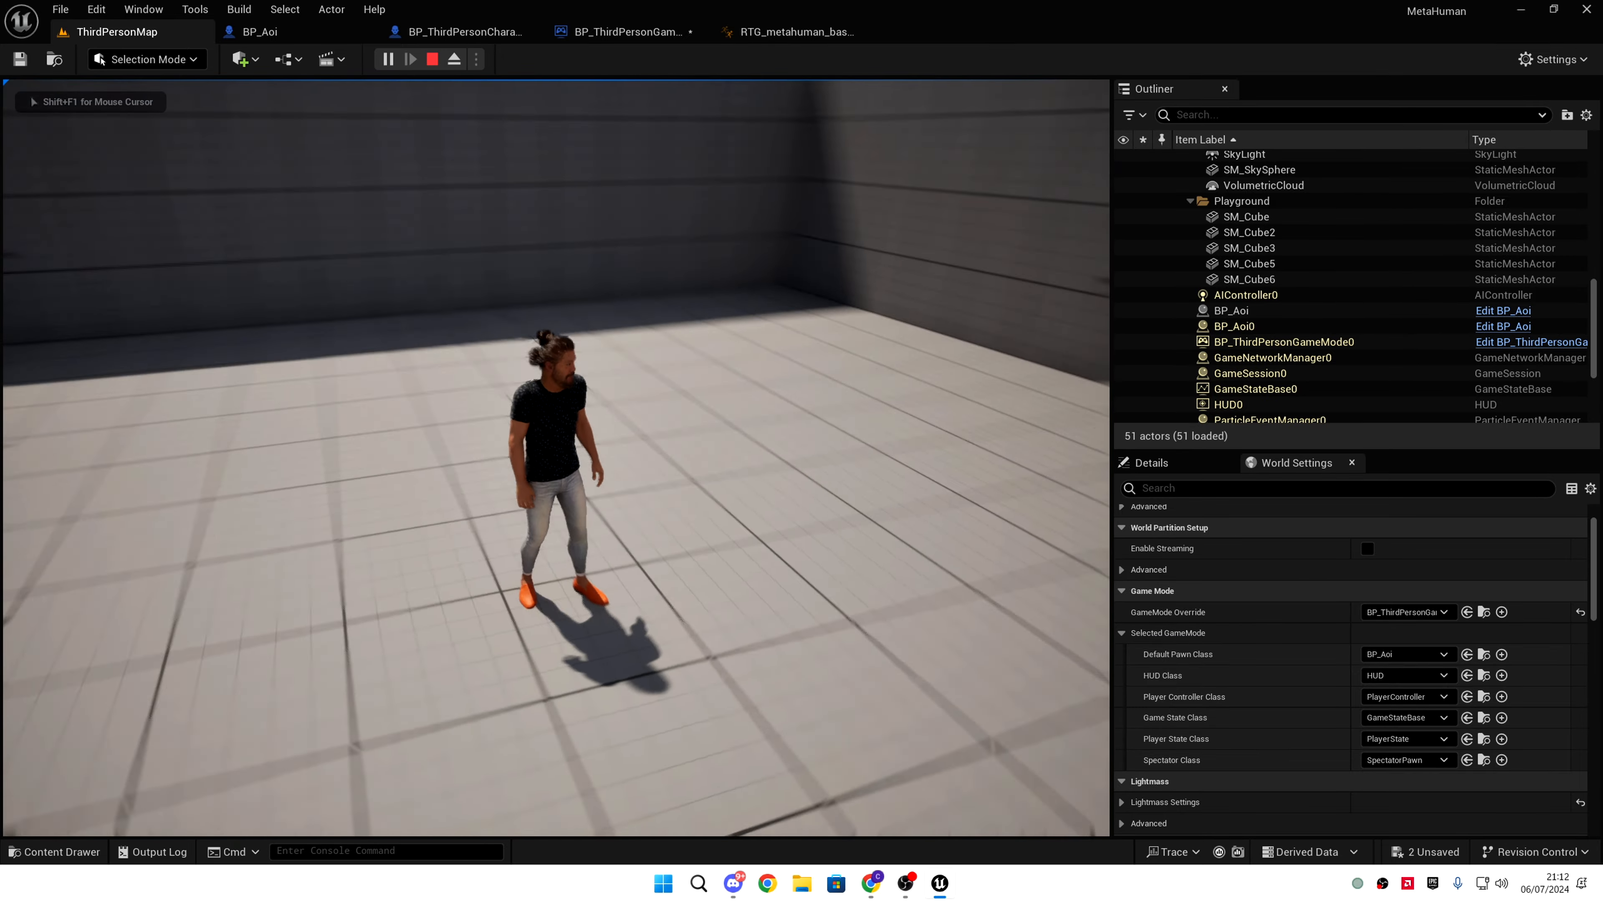
pyautogui.press('w')
pyautogui.press('a')
pyautogui.press('w')
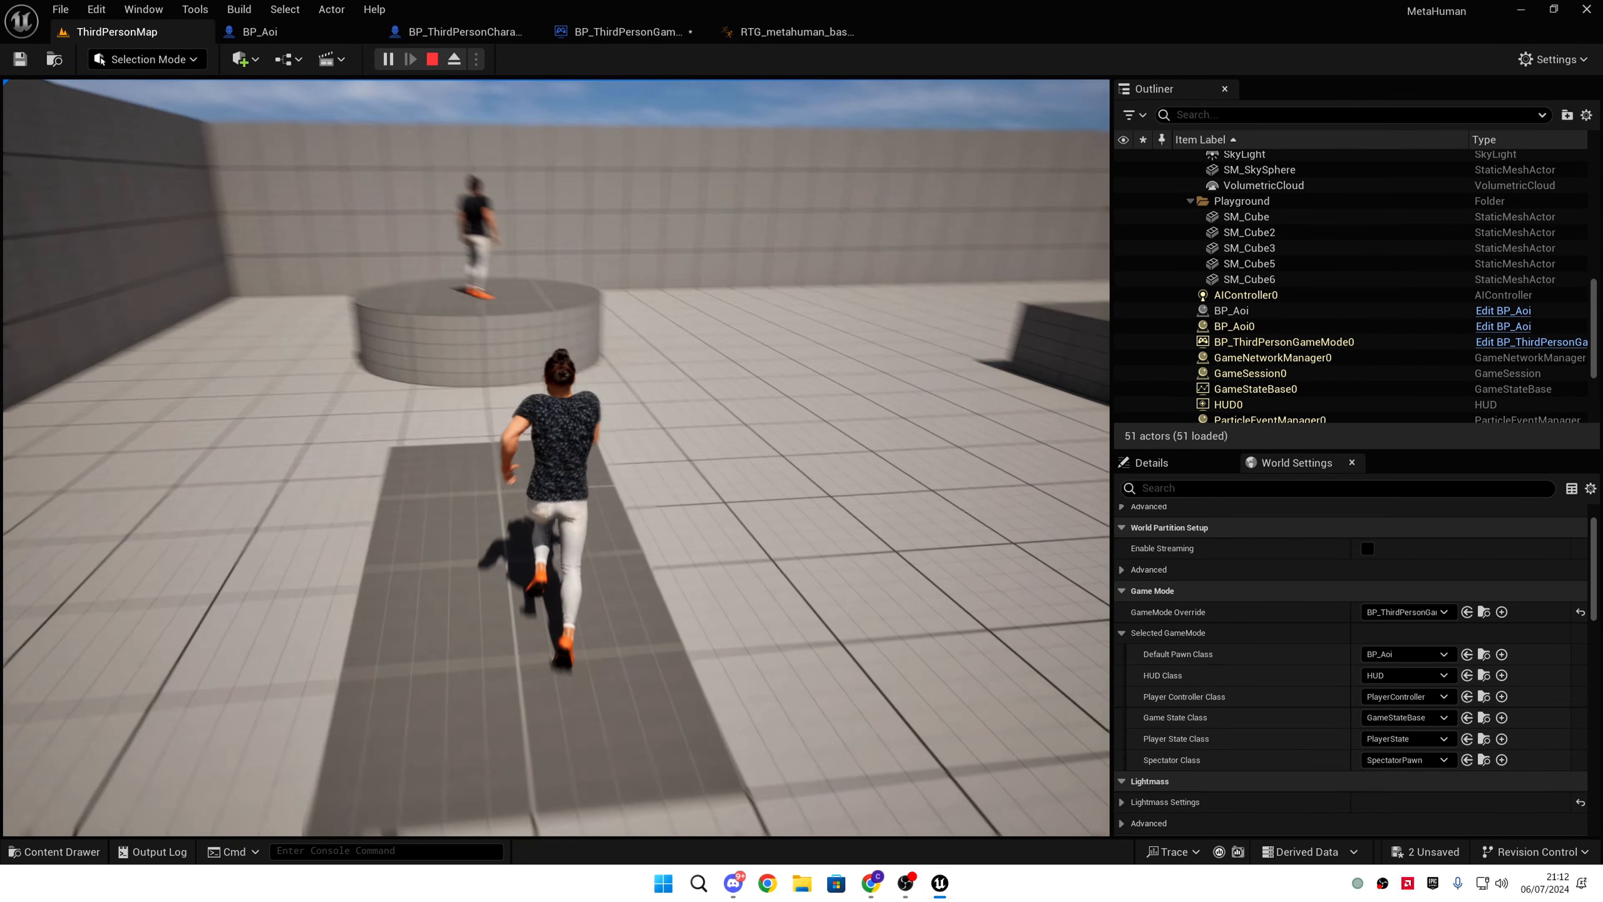
pyautogui.press('d')
pyautogui.press('w')
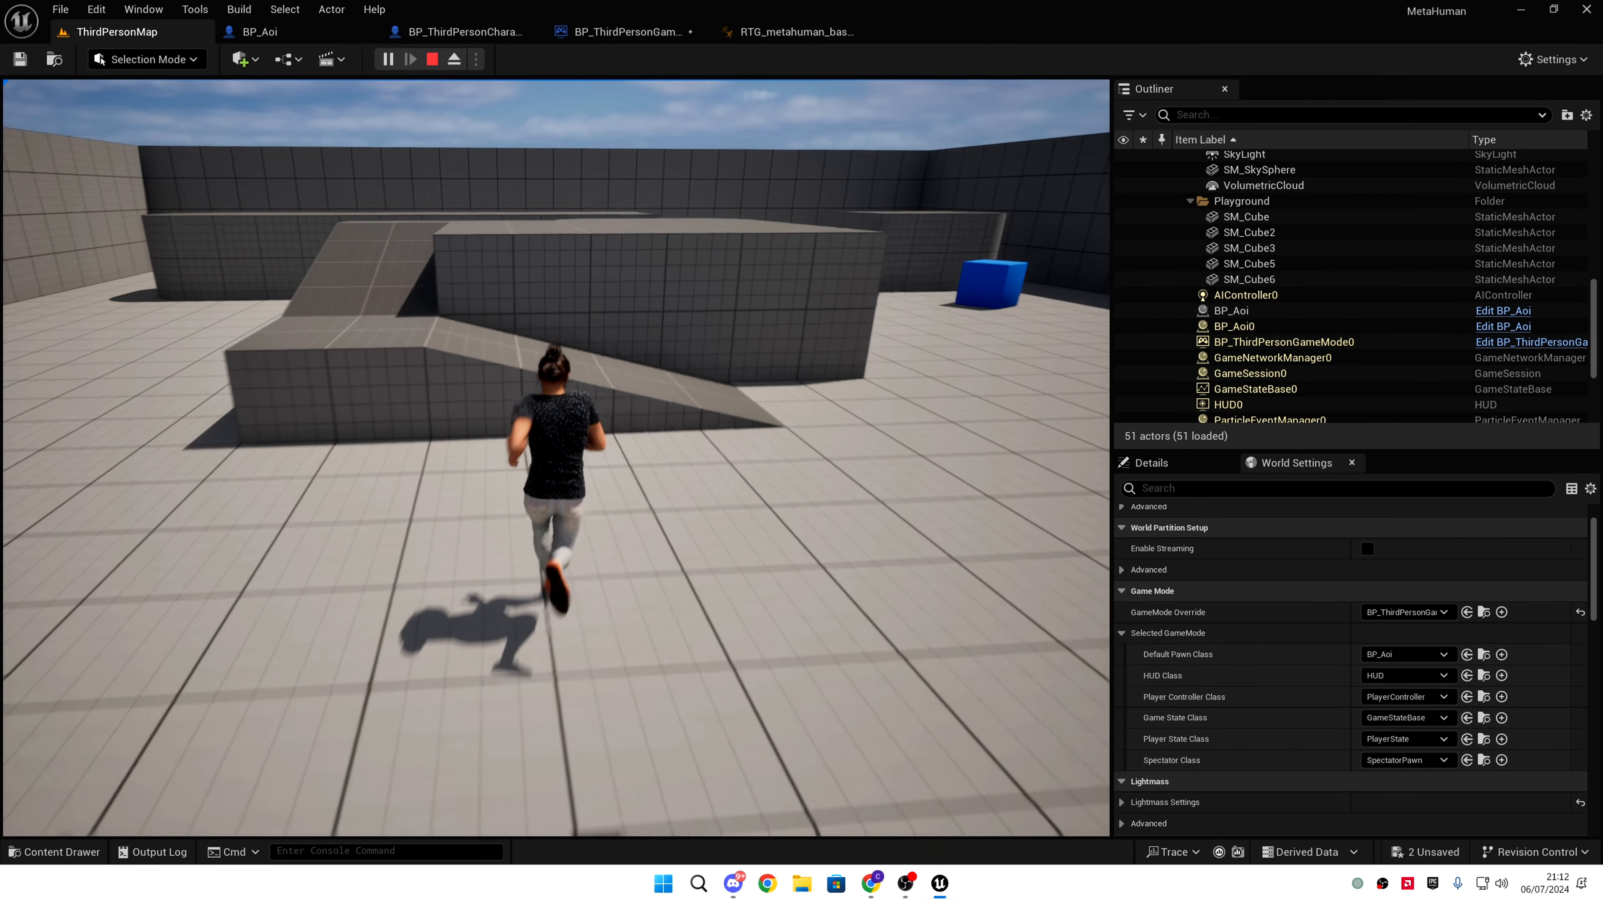
pyautogui.press('space')
pyautogui.press('w')
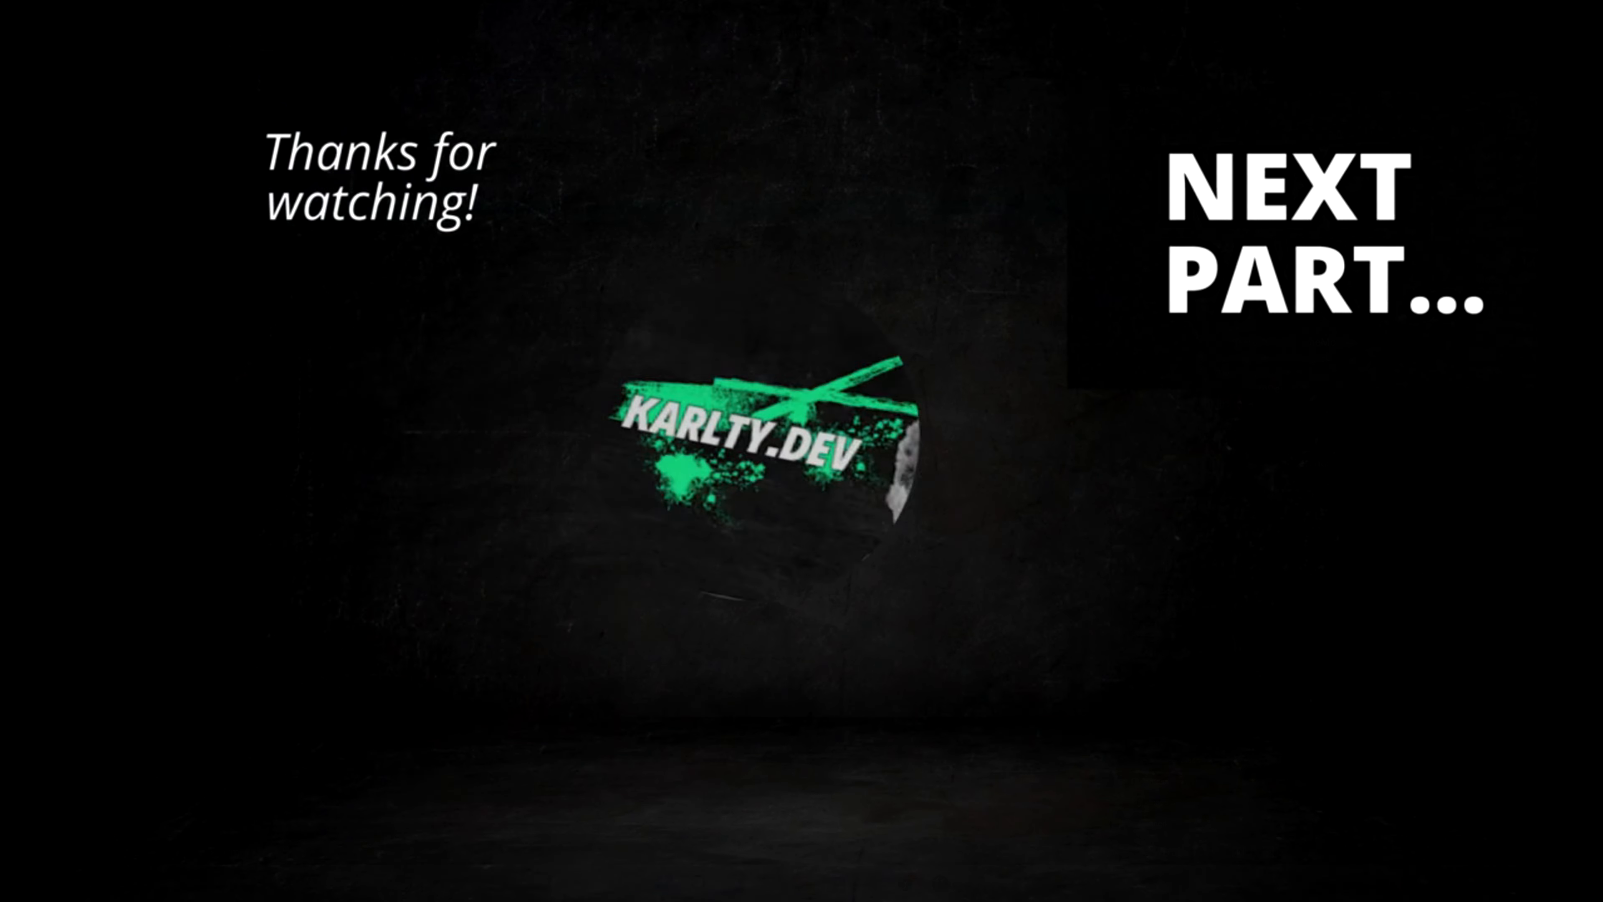